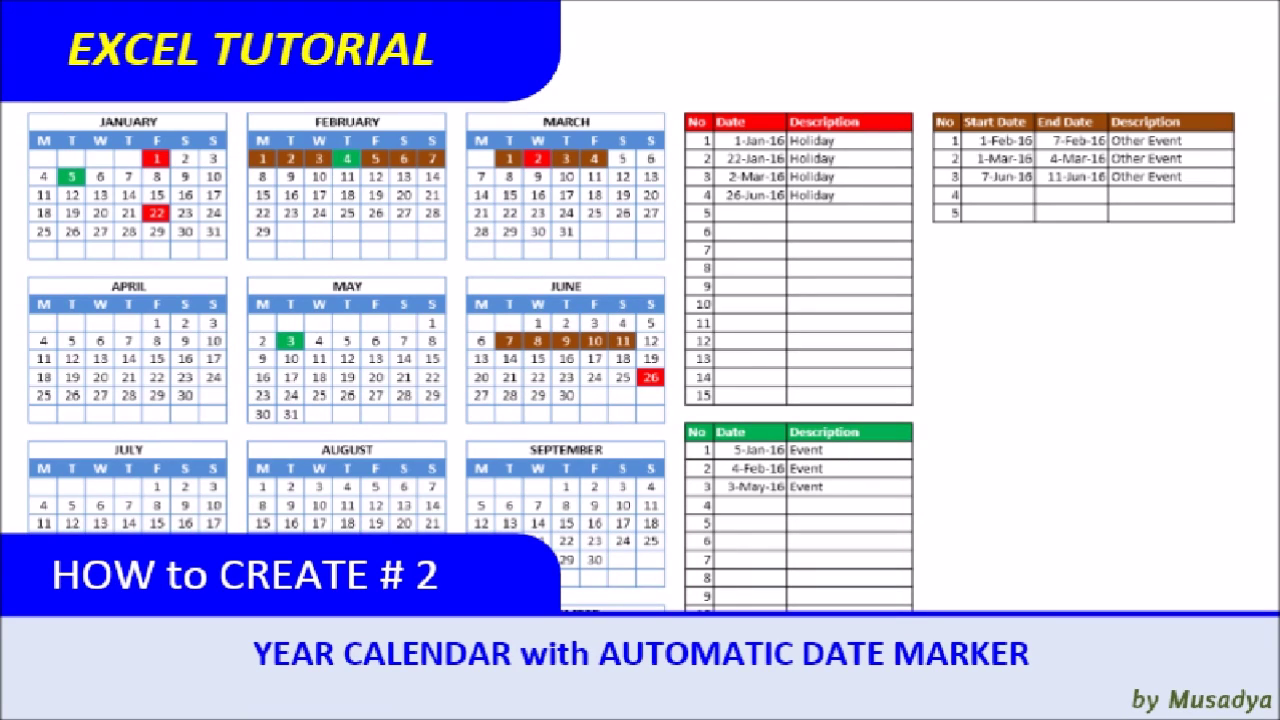
Step: Enter the year 2016 in B2 and the heading JANUARY in B4
type("16")
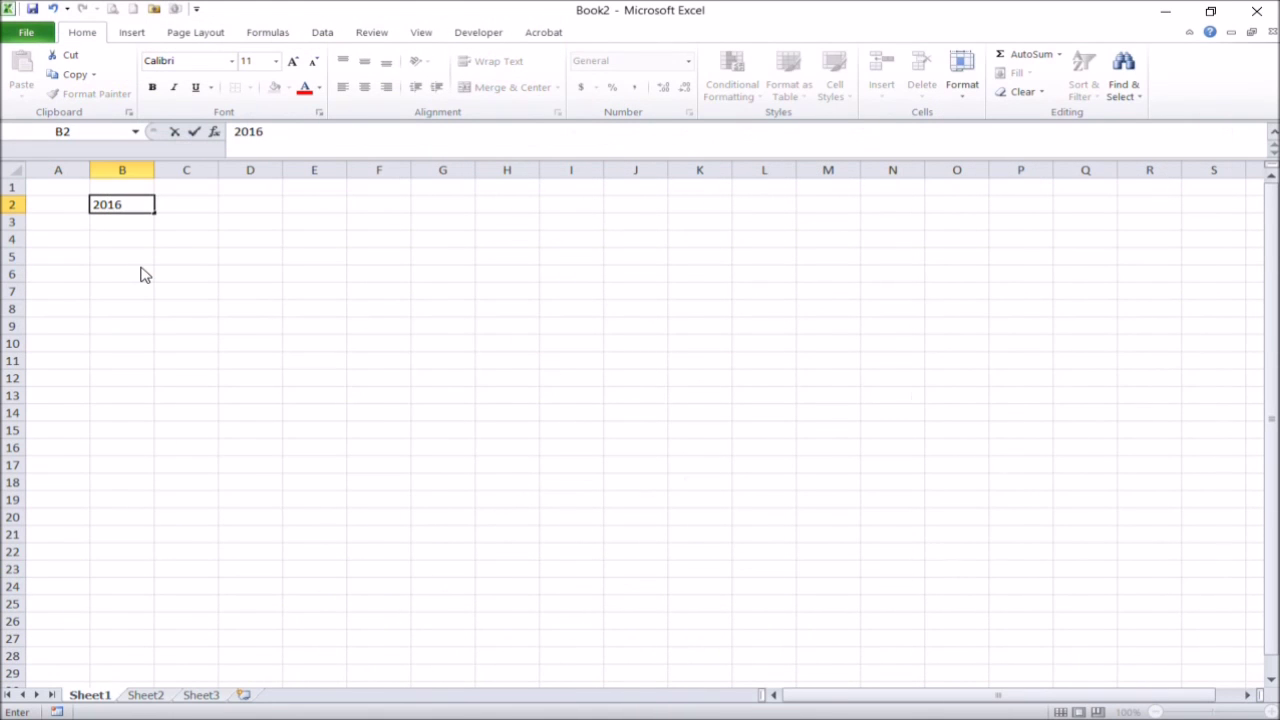
key("Return")
key("Down")
type("JANUAR")
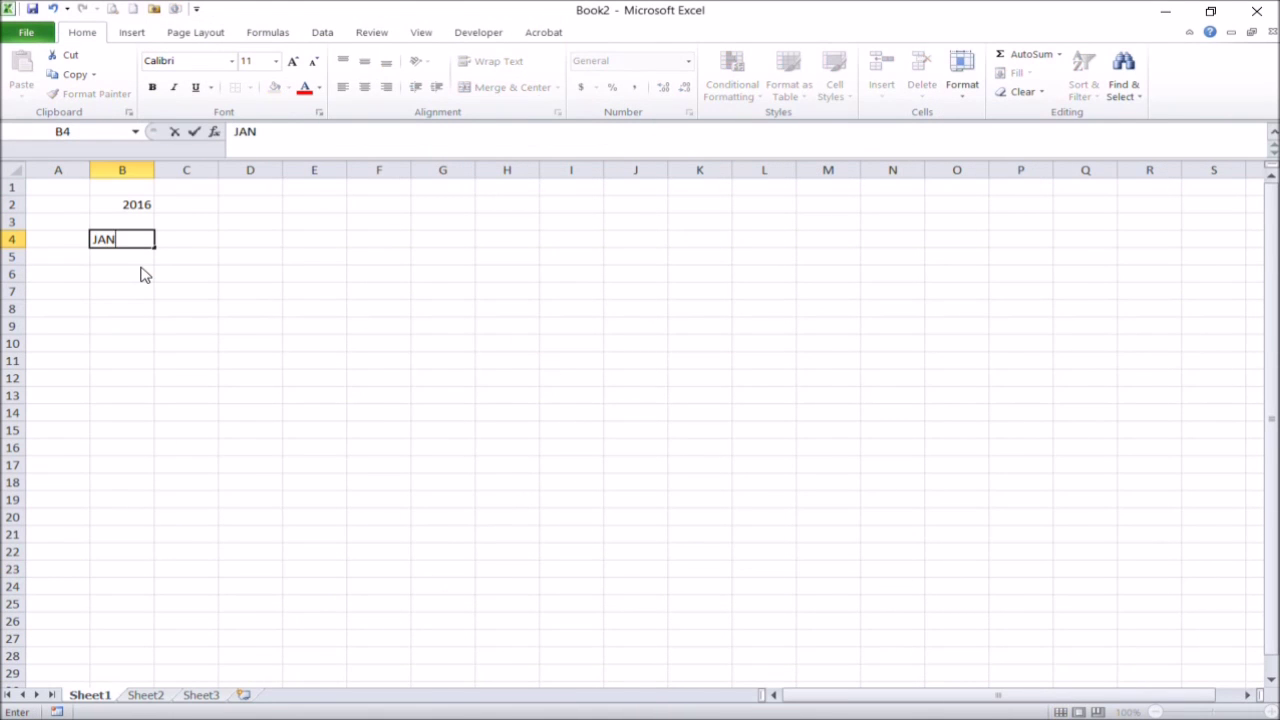
key("Return")
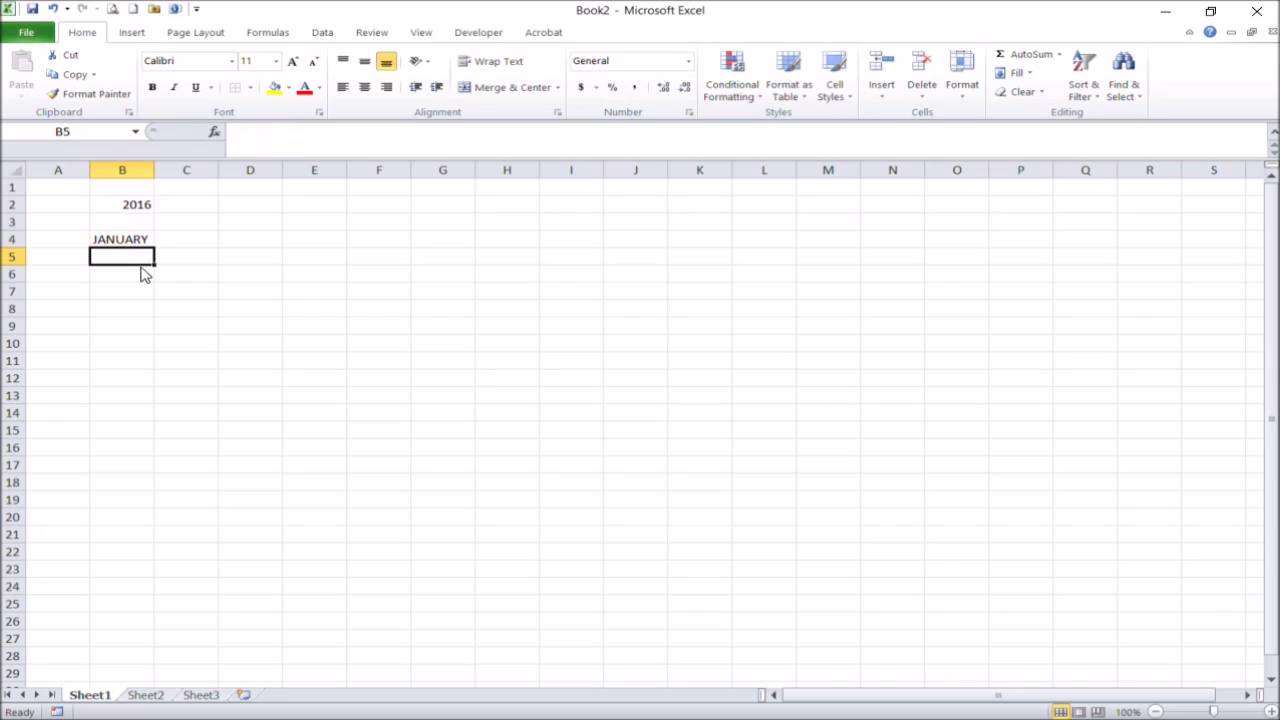
Step: Fill B5:H5 with the weekday initials M, T, W, T, F, S, S
type("M")
key("Tab")
type("T")
key("Tab")
type("W")
key("Tab")
type("T")
key("Tab")
type("F")
key("Tab")
type("S")
key("Tab")
type("S")
key("Down")
Step: Apply All Borders to the seven-column date grid below the weekday row
key("Left")
key("Left")
key("Left")
key("Left")
key("Left")
key("Left")
key("shift+Right")
key("shift+Right")
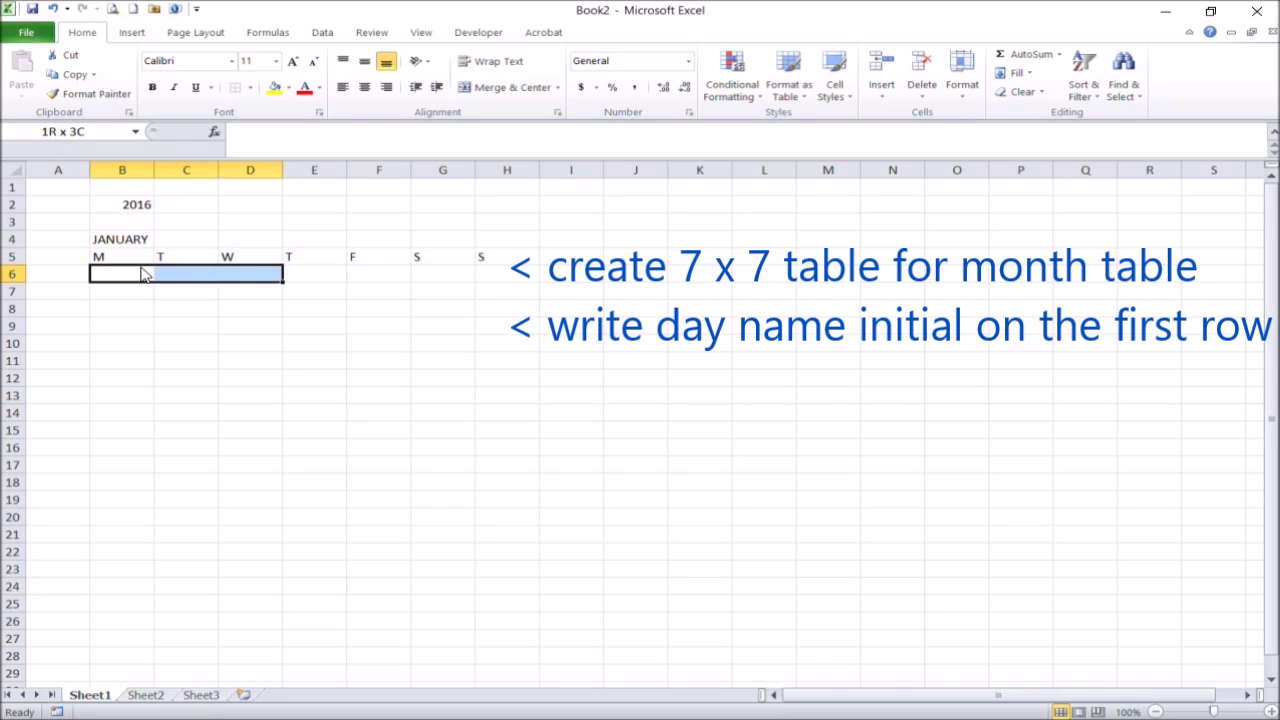
key("shift+Right")
key("shift+Right")
key("shift+Right")
key("shift+Right")
key("shift+Down")
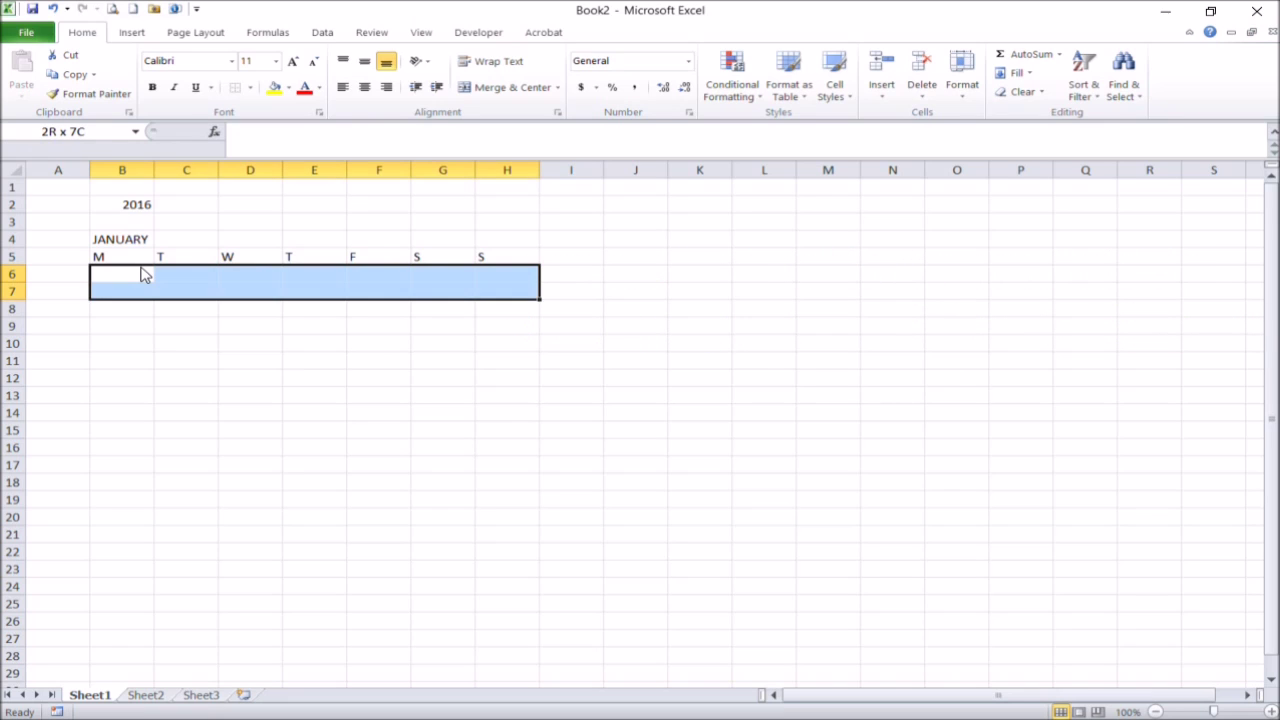
key("shift+Down")
key("shift+Down")
key("shift+Down")
key("shift+Down")
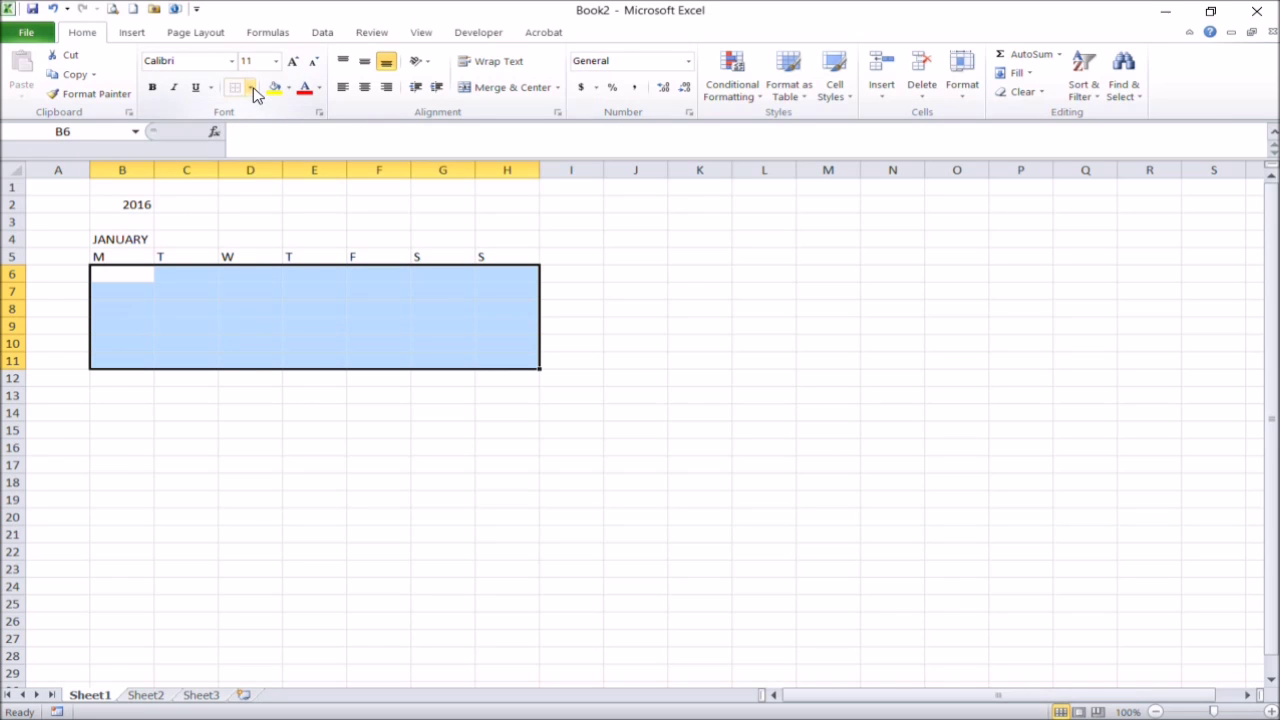
left_click(253, 90)
left_click(117, 230)
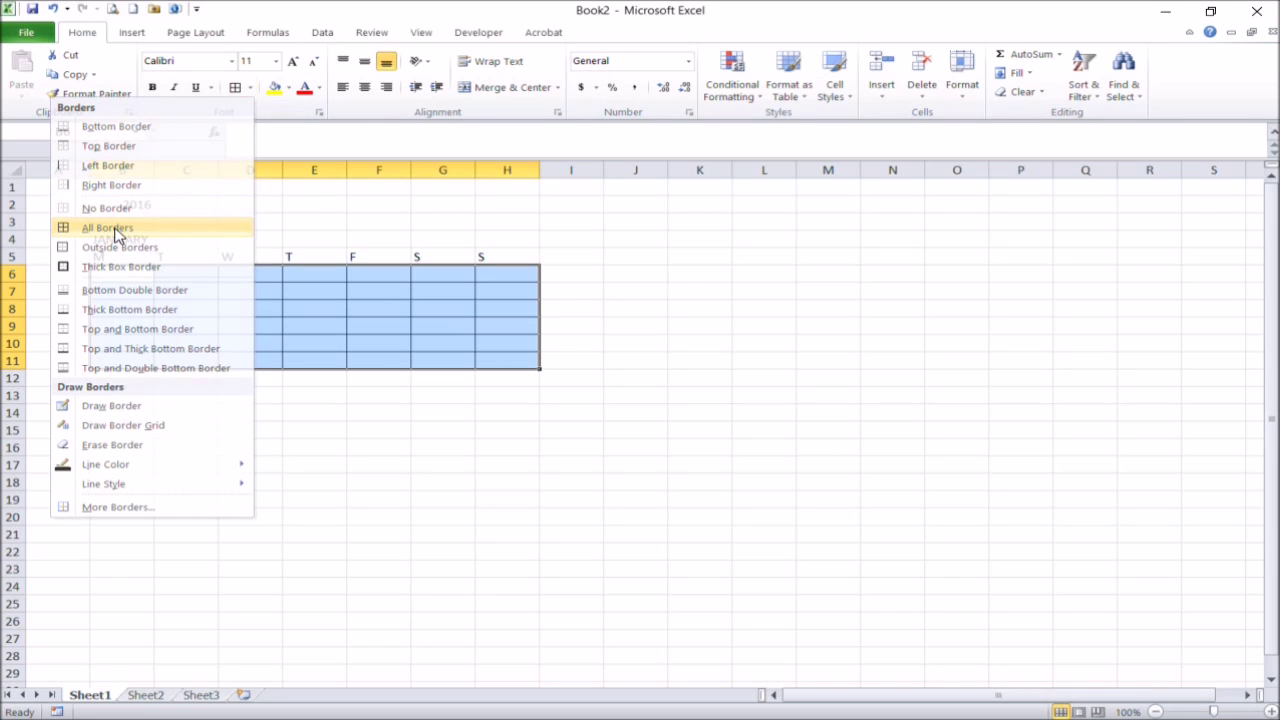
left_click(124, 289)
Step: Check the system calendar for the weekday of 1 January 2016
key("Up")
key("Right")
key("Right")
key("Right")
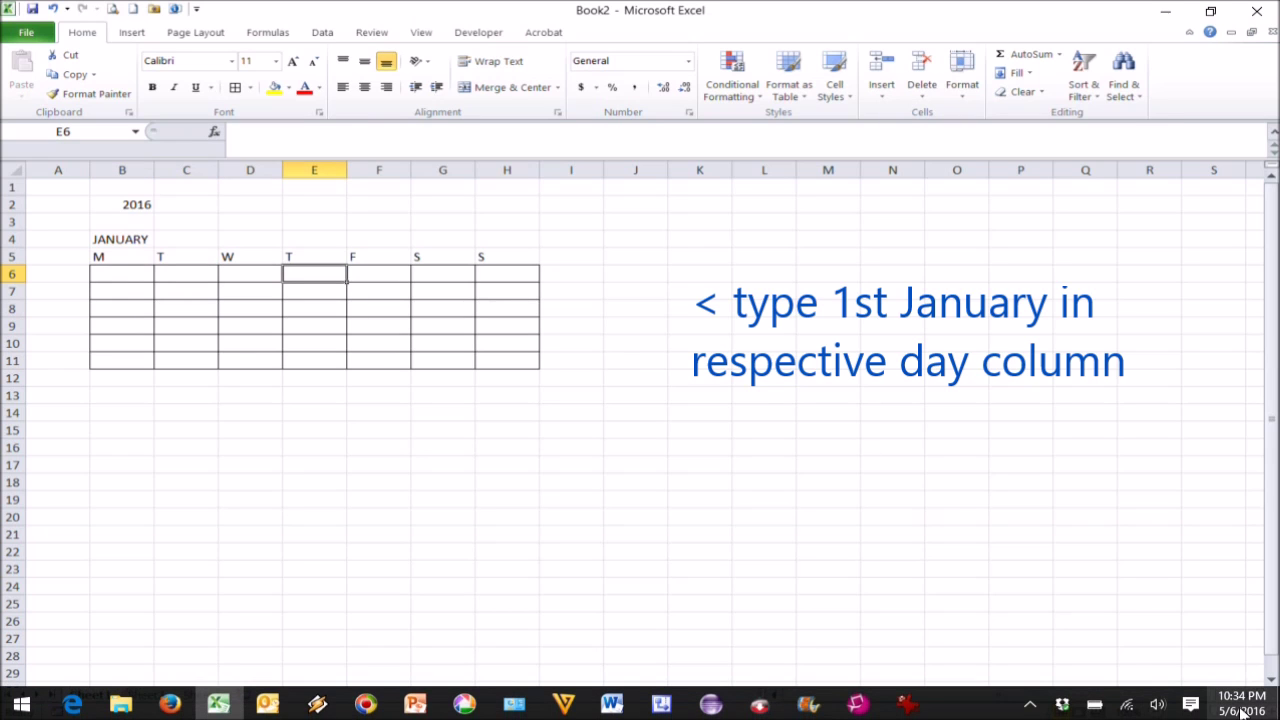
left_click(1242, 710)
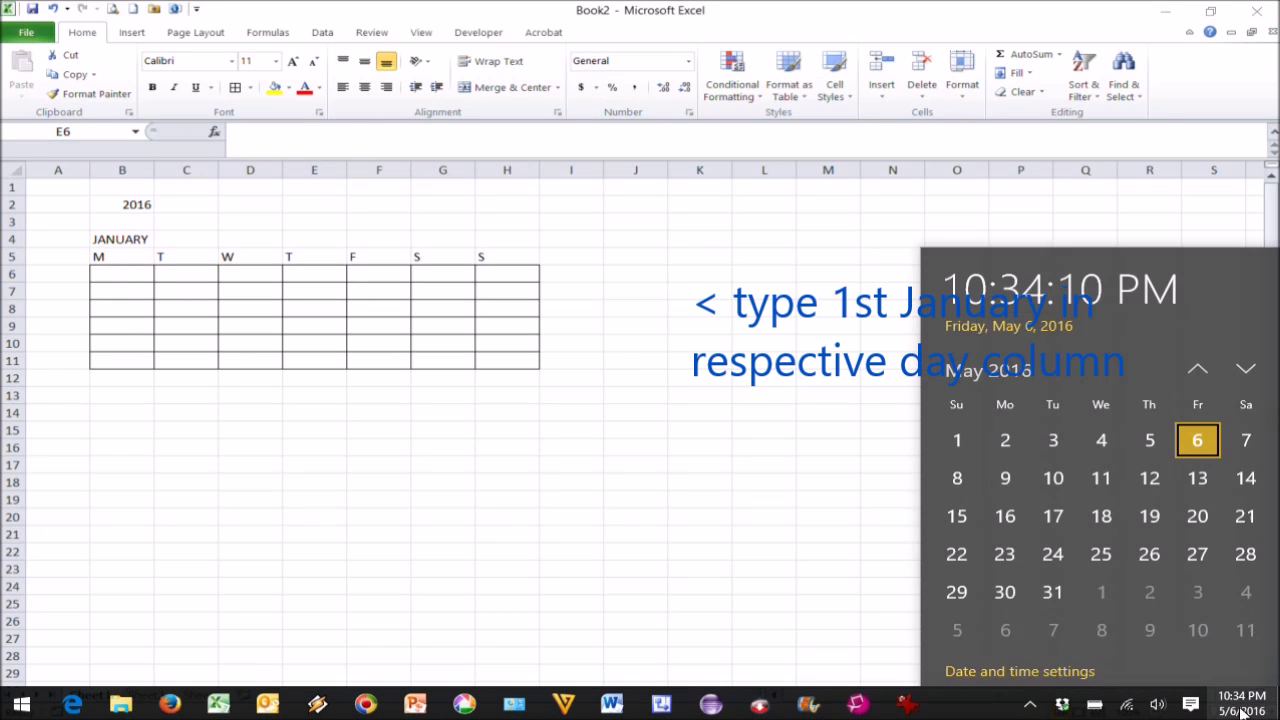
left_click(1198, 356)
left_click(1198, 356)
left_click(1198, 356)
left_click(1198, 356)
left_click(1198, 356)
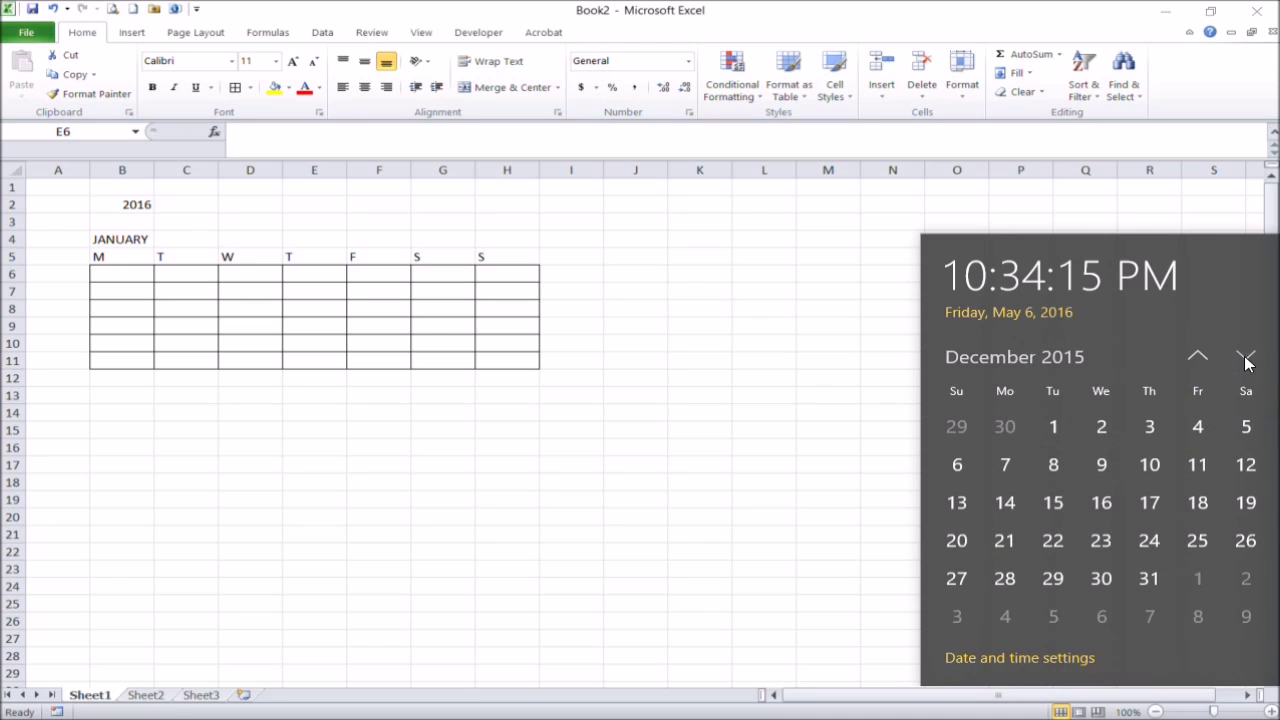
left_click(1246, 358)
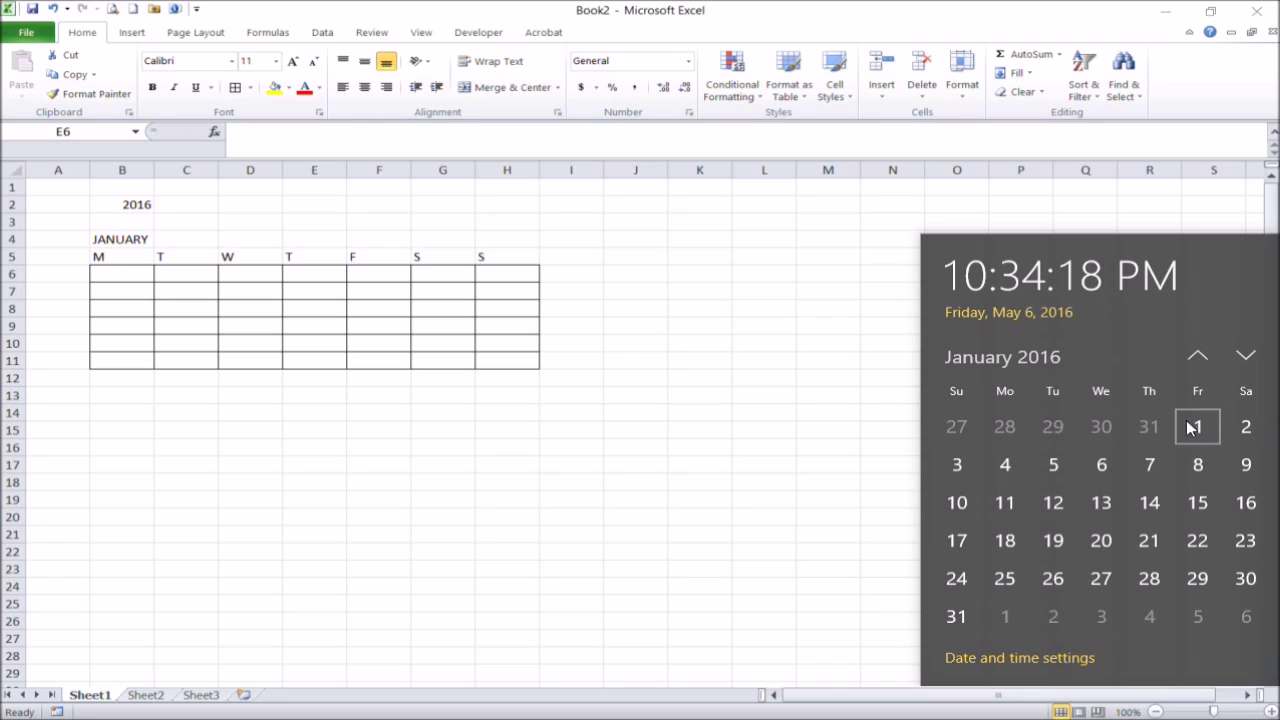
left_click(350, 259)
left_click(368, 282)
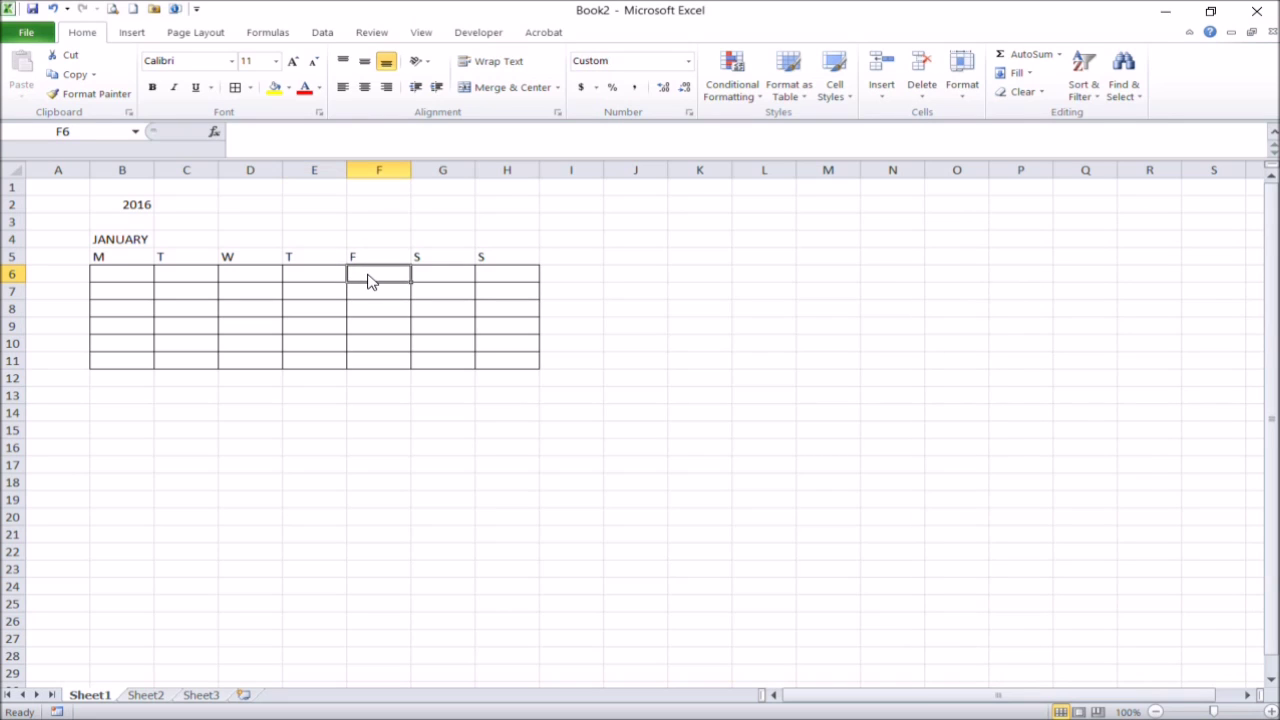
Step: Enter 1 jan 16 in F6, then =F6+1 in G6 and H6
type("1 jan 16")
key("Tab")
type("=")
left_click(368, 282)
type("+1")
key("Return")
key("Up")
key("ctrl+c")
key("Right")
key("ctrl+v")
Step: Start row 7 with =H6+1 in B7 and =B7+1 in C7
key("Down")
key("Left")
key("Left")
key("Left")
key("Left")
key("Left")
key("Left")
type("=")
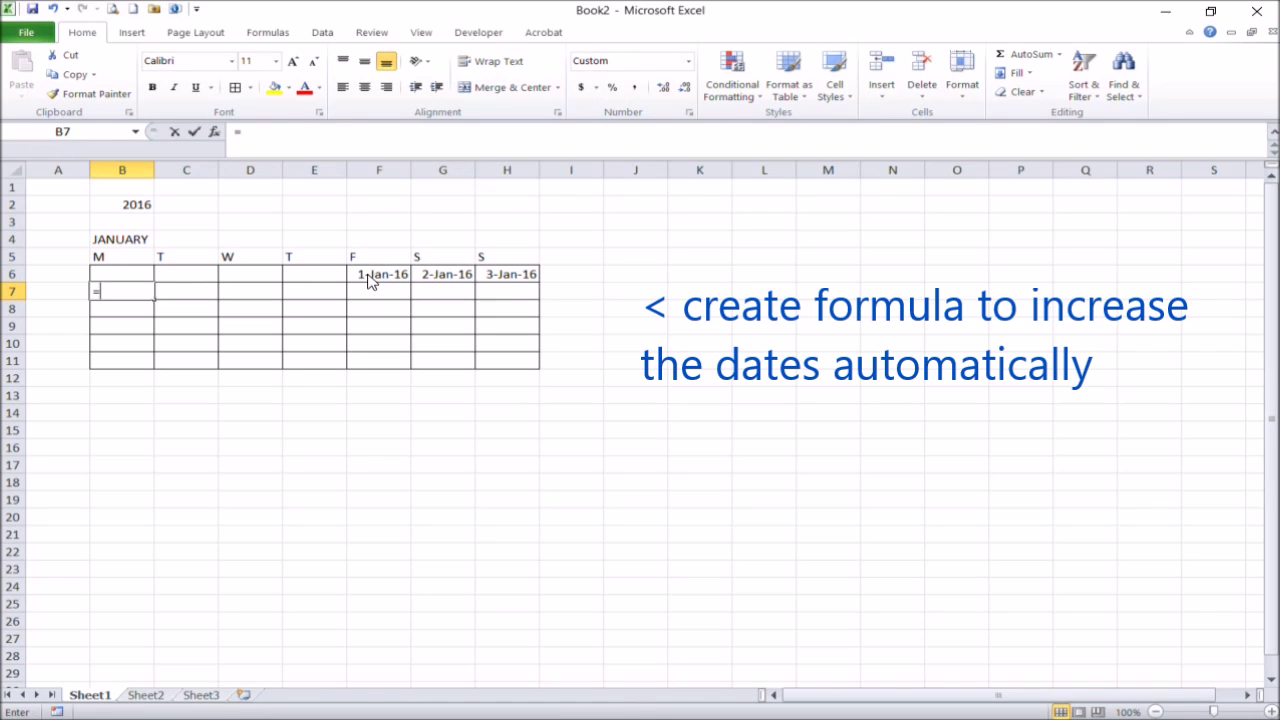
key("Up")
key("Right")
key("Right")
key("Right")
key("Right")
key("Right")
key("Right")
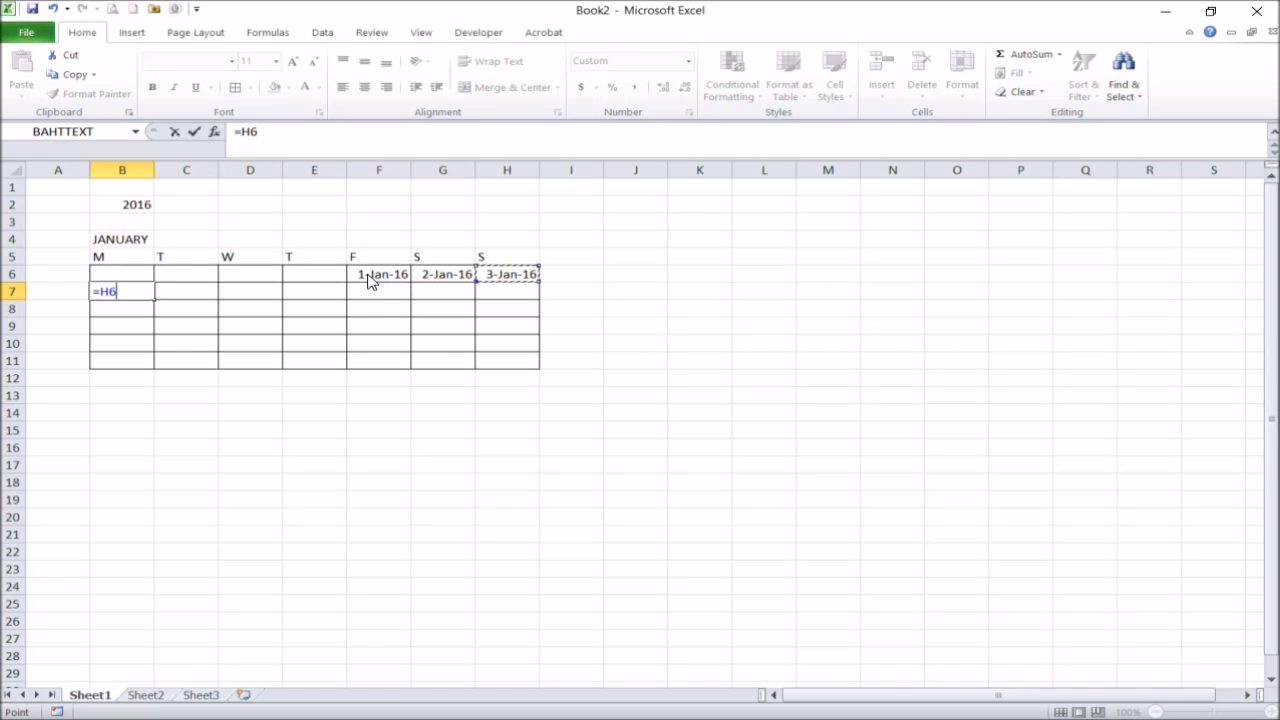
type("+1")
key("Return")
key("Up")
key("Right")
type("=")
key("Left")
type("+")
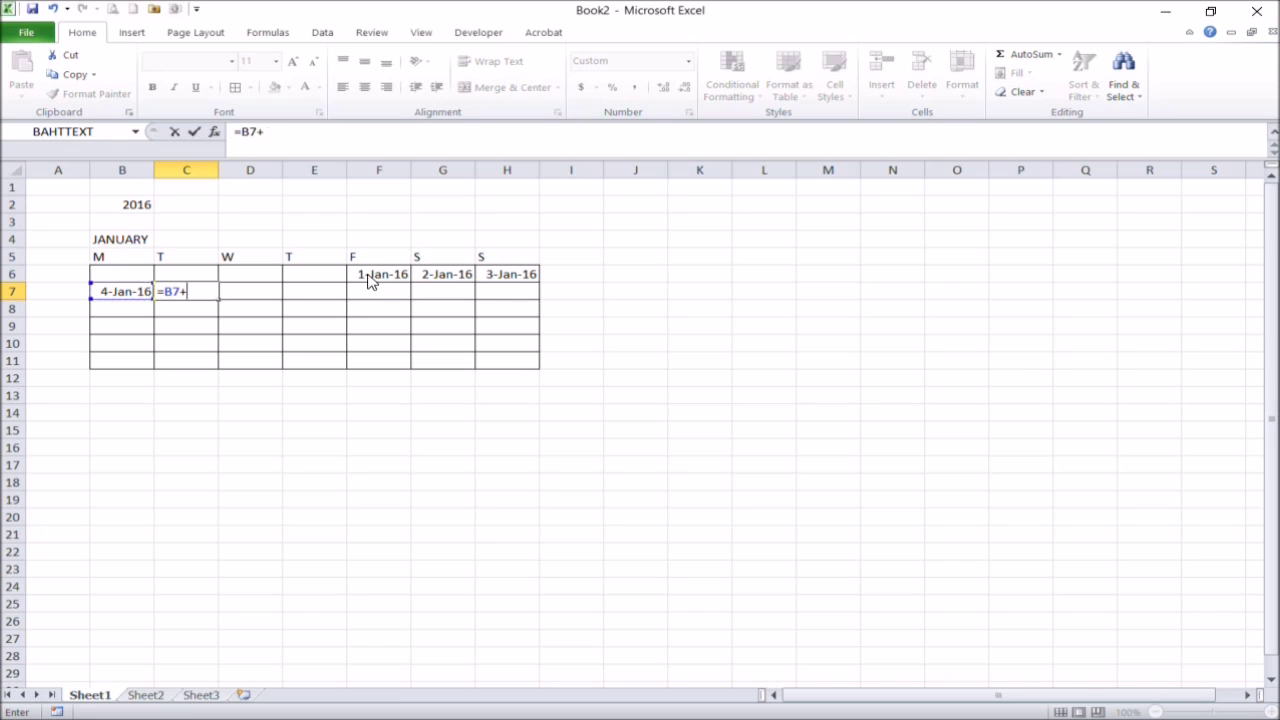
type("1")
key("Return")
key("Up")
Step: Copy the next-day formulas across row 7 and down through row 9, reaching 24-Jan-16
key("ctrl+c")
key("Right")
key("shift+Right")
key("shift+Right")
key("shift+Right")
key("shift+Right")
key("Return")
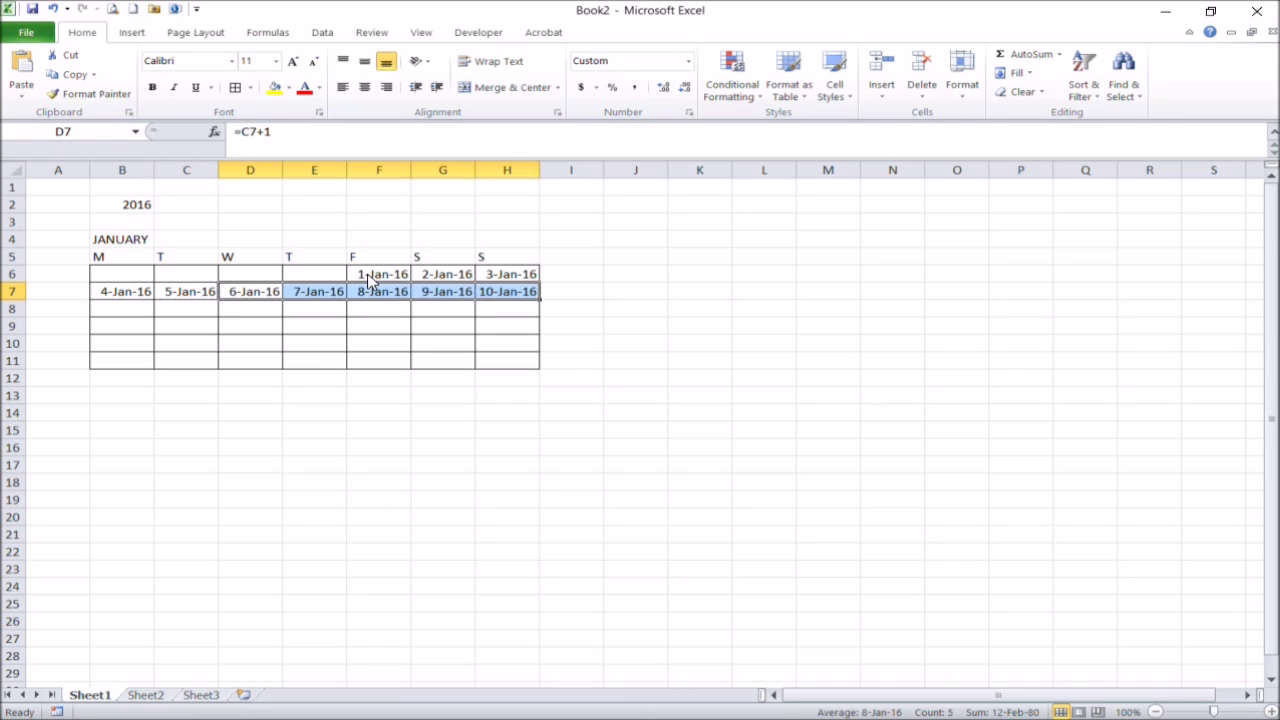
key("Left")
key("Left")
key("shift+Right")
key("shift+Right")
key("shift+Right")
key("shift+Right")
key("shift+Right")
key("shift+Right")
key("ctrl+c")
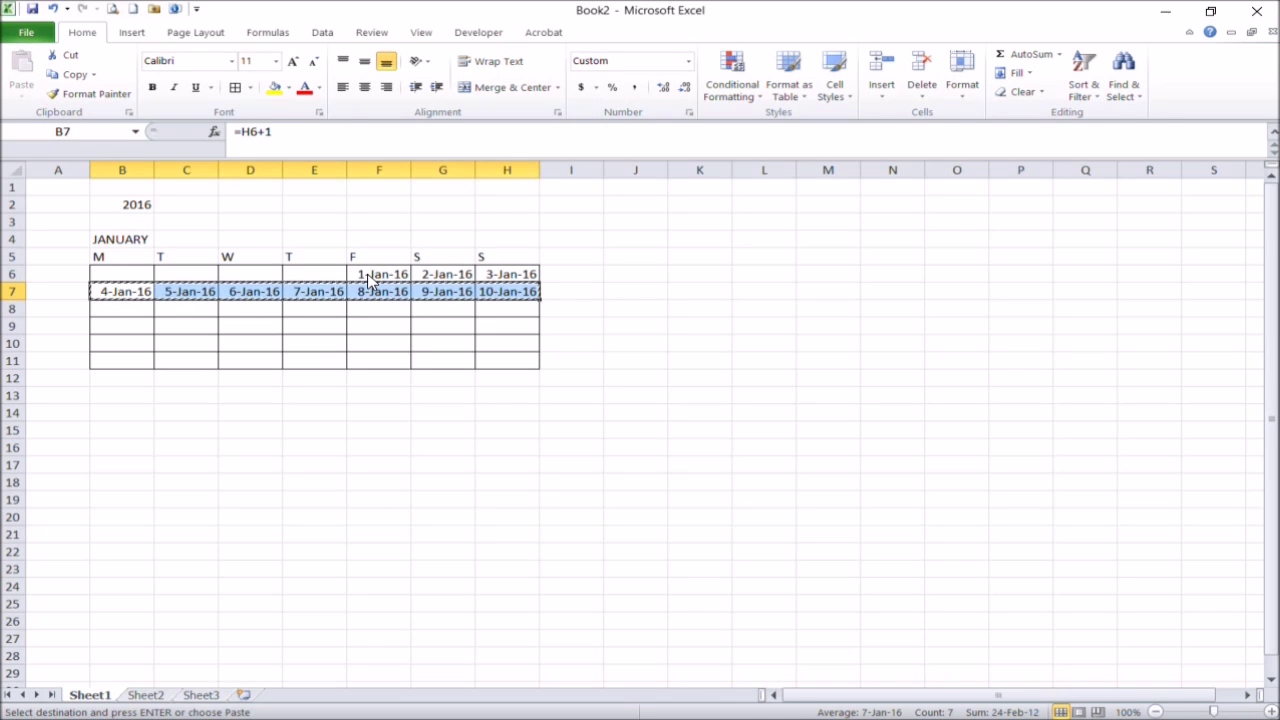
key("Down")
key("shift+Down")
key("Return")
key("Down")
key("Down")
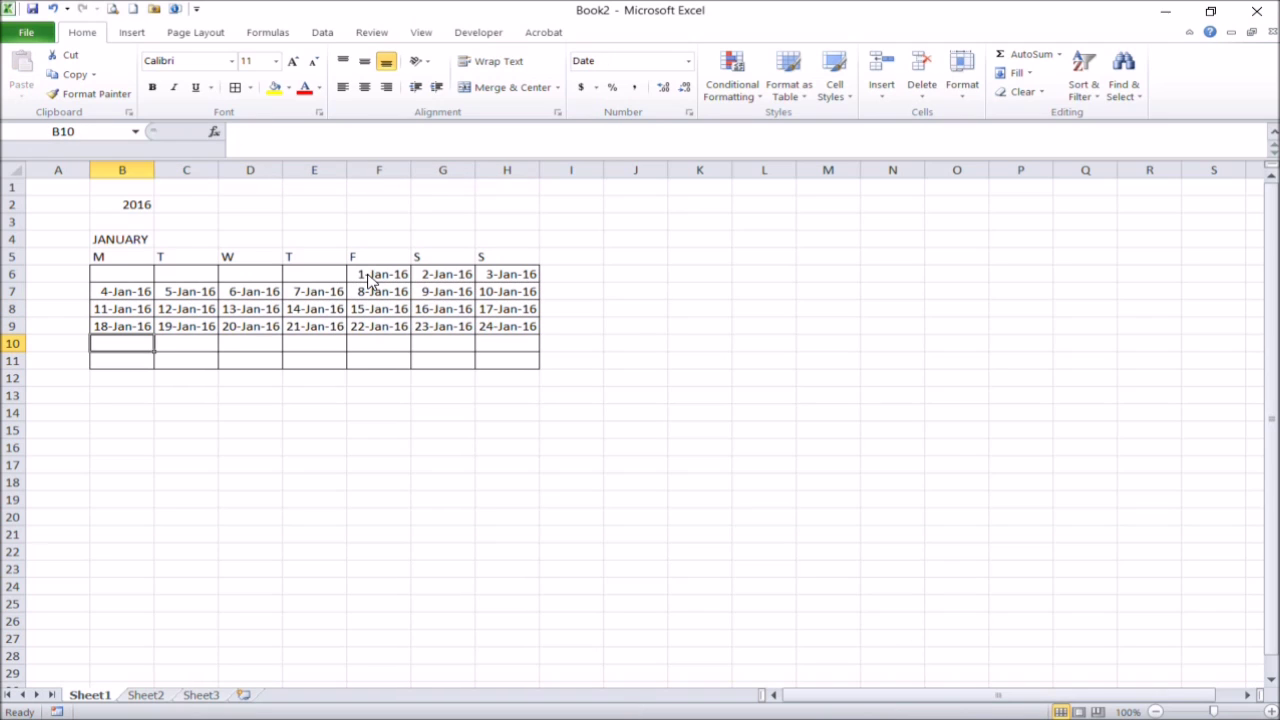
type("=if(")
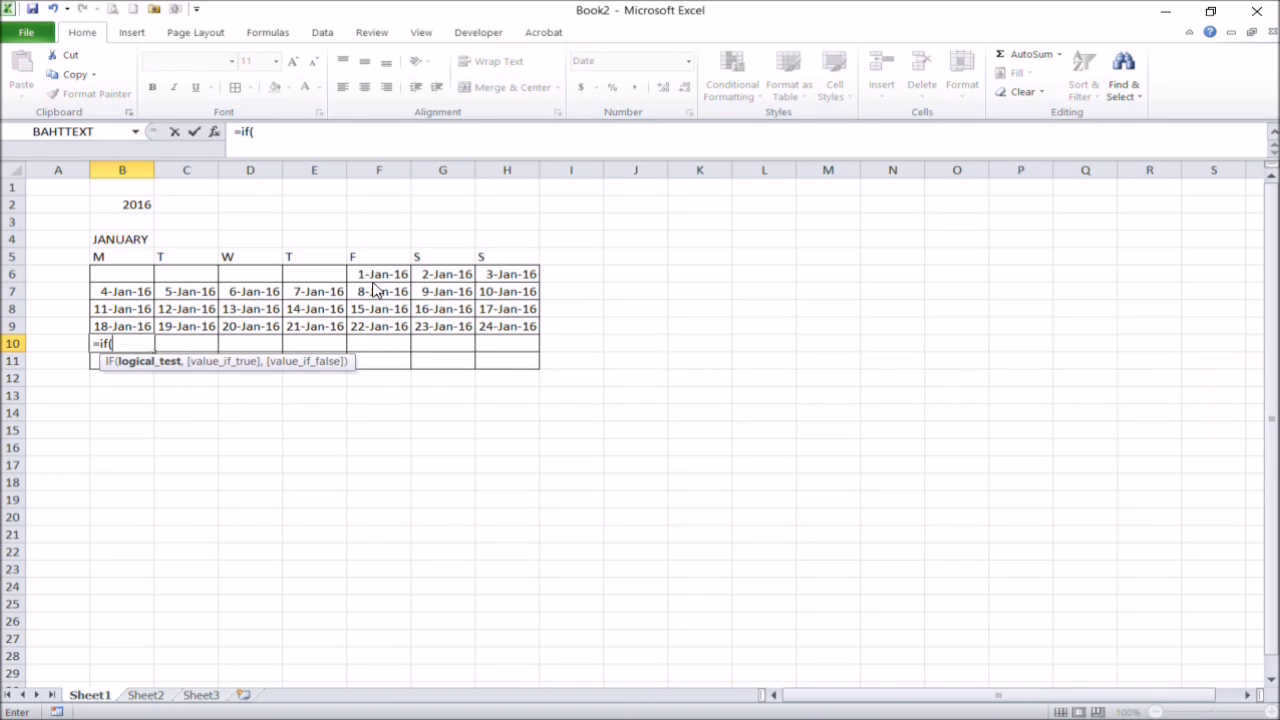
Step: Complete =IF(H9<>"",IF(MONTH(H9)<>MONTH(H9+1),"",H9+1),"") in B10, showing 25-Jan-16
left_click(506, 330)
type("<>\"\",if(month(")
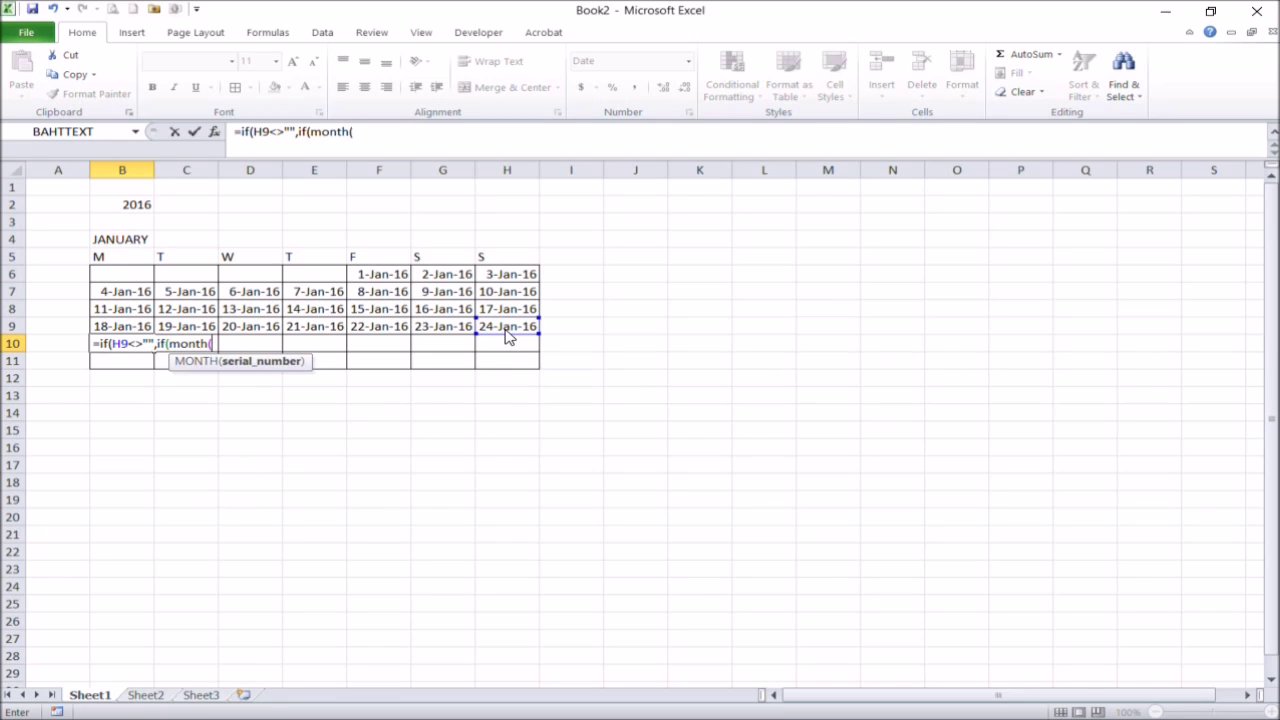
left_click(507, 336)
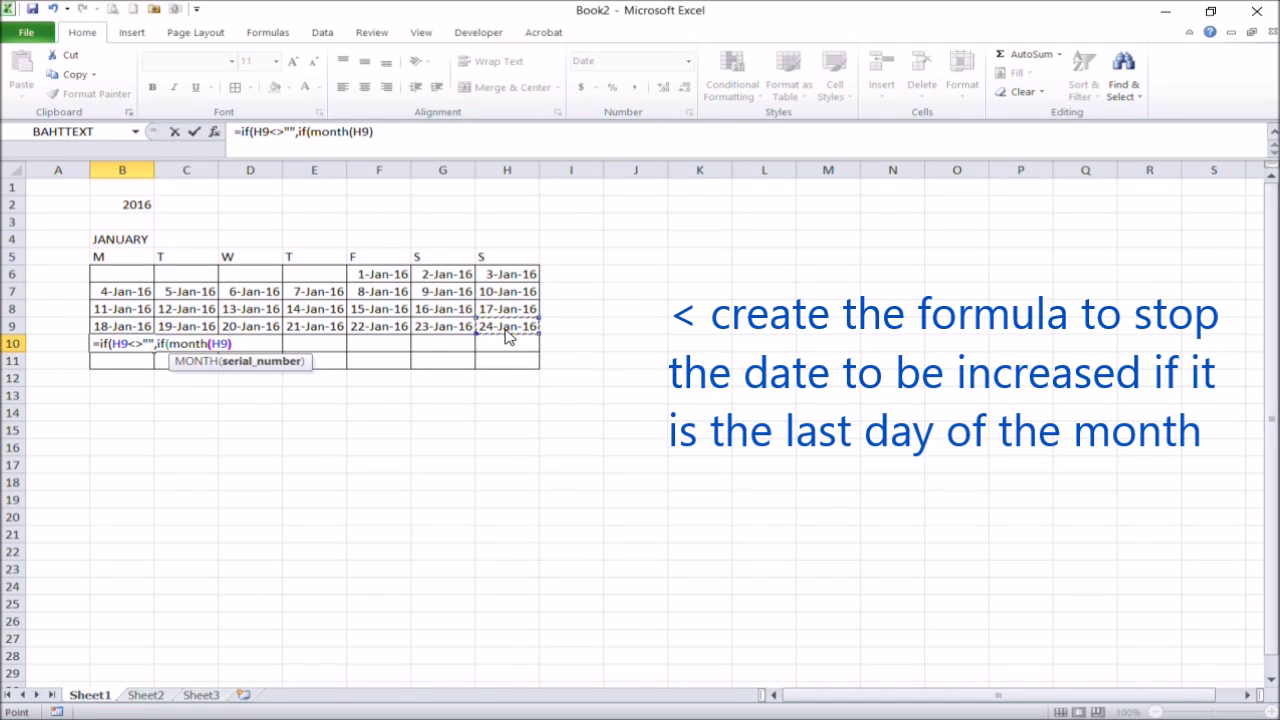
type(")<>month(")
left_click(507, 336)
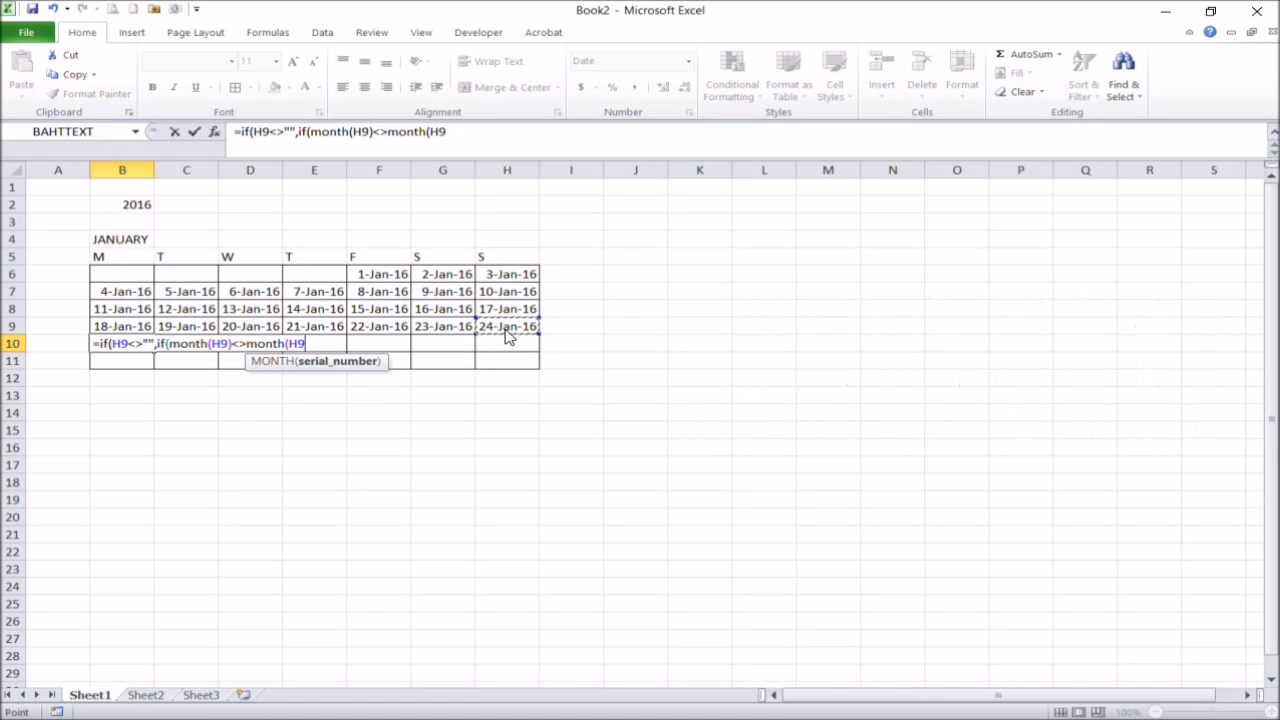
type("+1)")
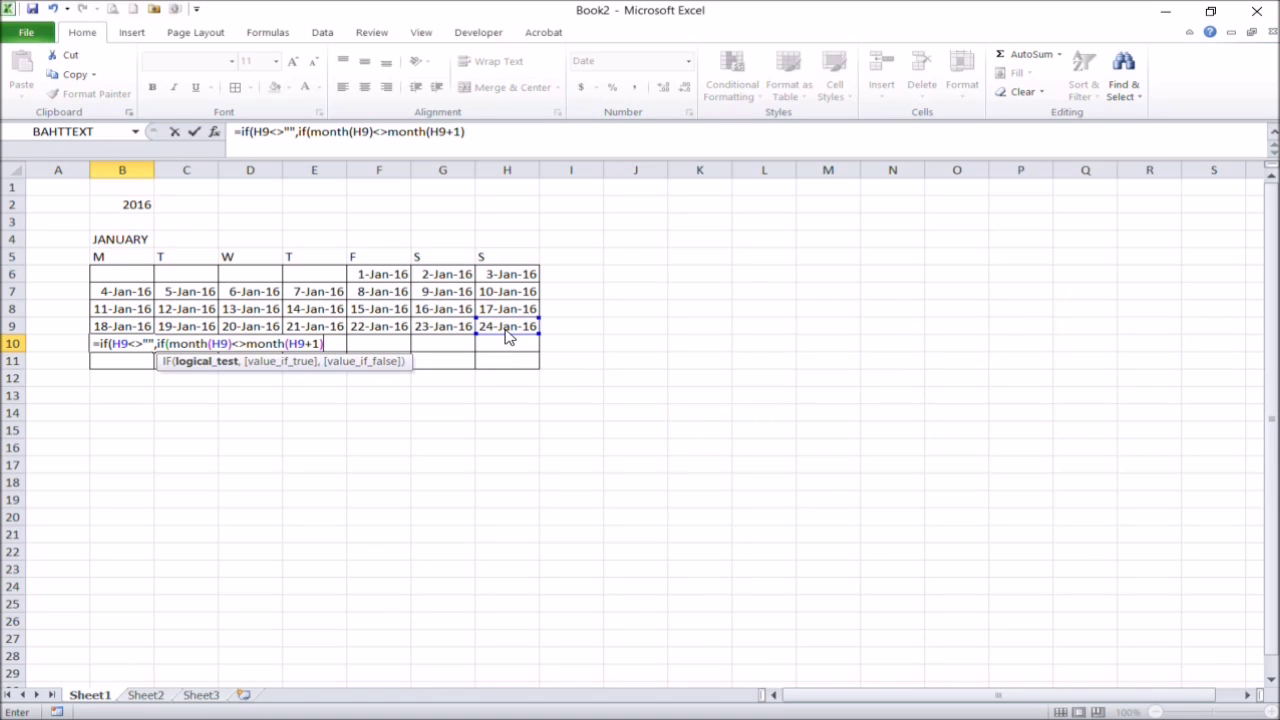
type(",\"\",H9+")
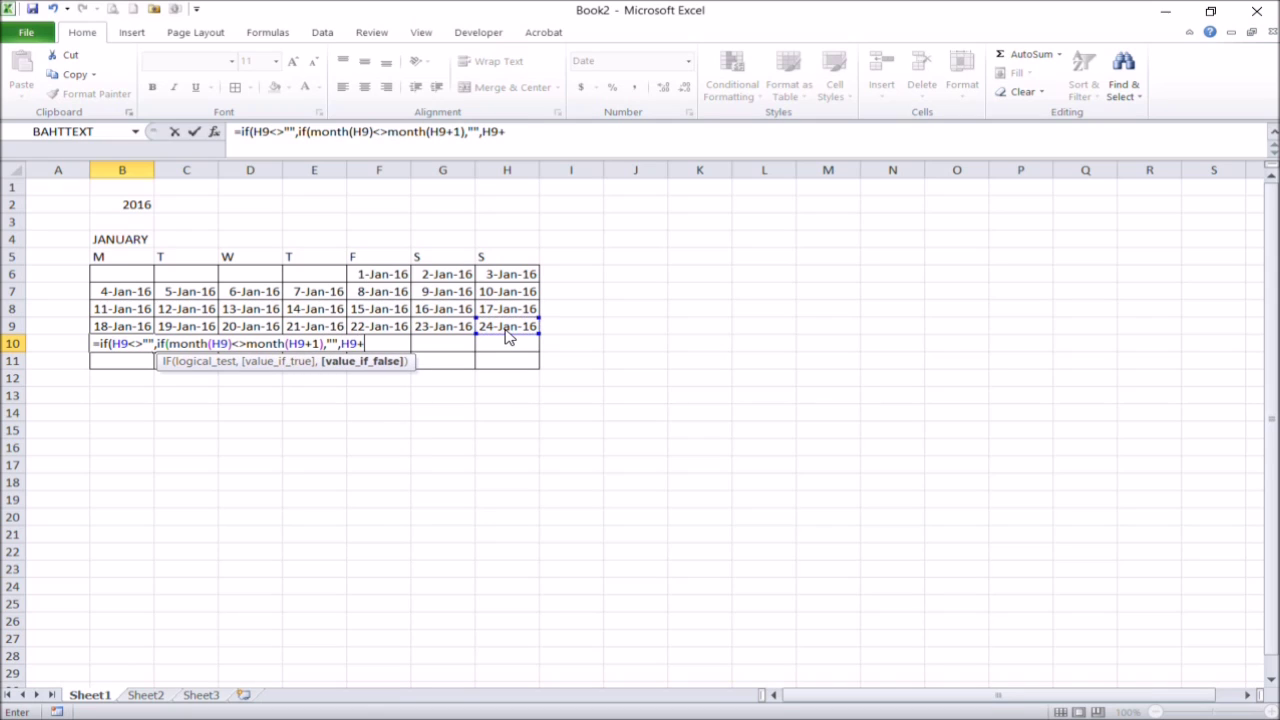
type("1),\"\")")
key("Return")
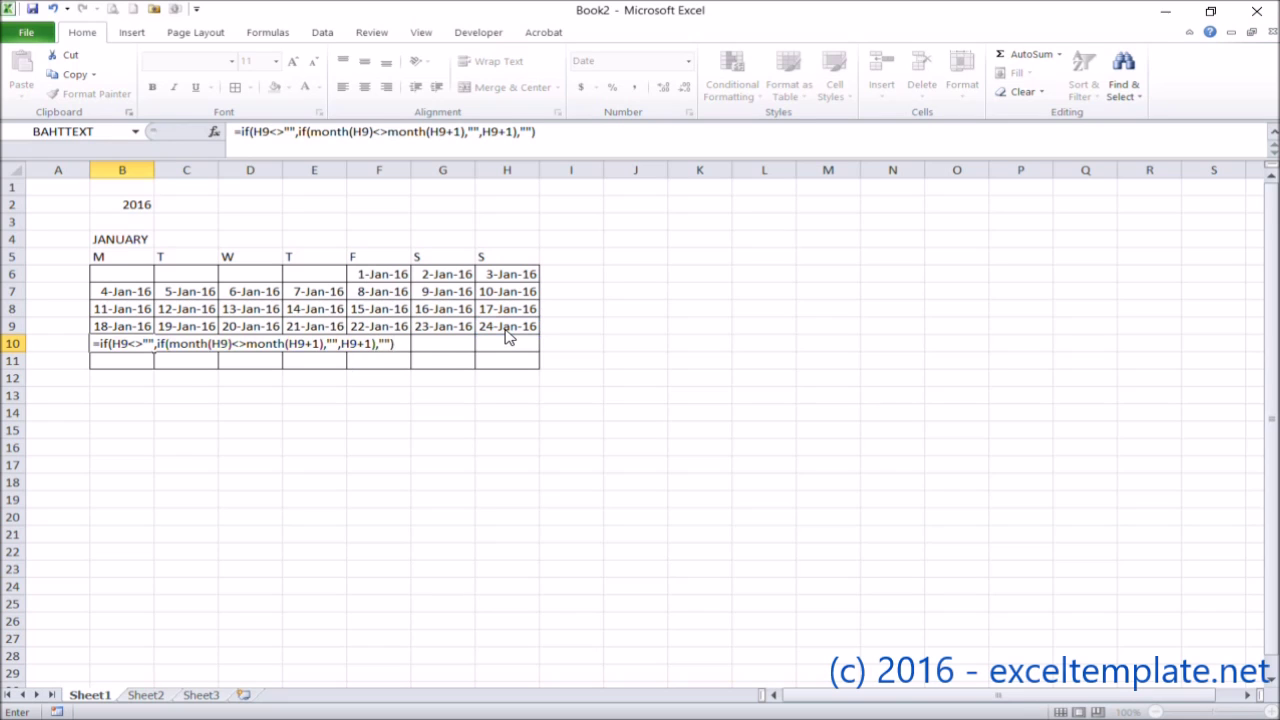
Step: Begin the matching IF/MONTH formula in C10 based on B10
key("Up")
key("Right")
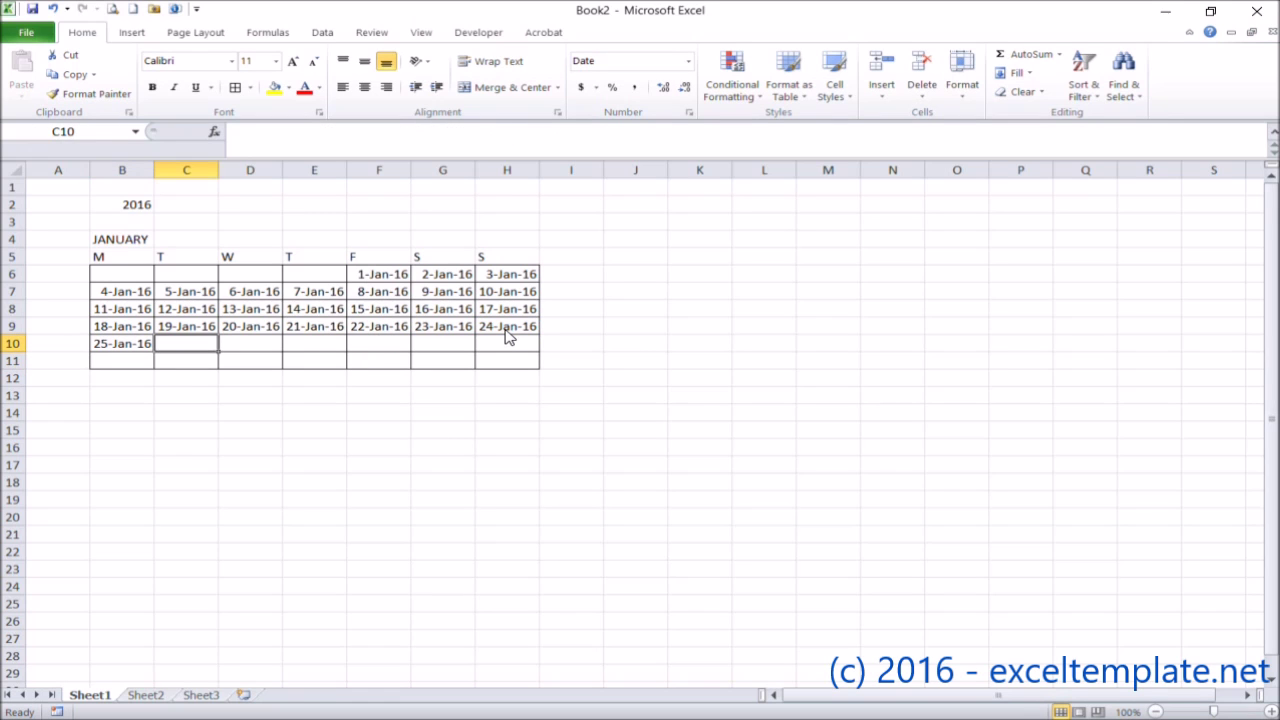
type("=if(B10<>\"\",if(month(")
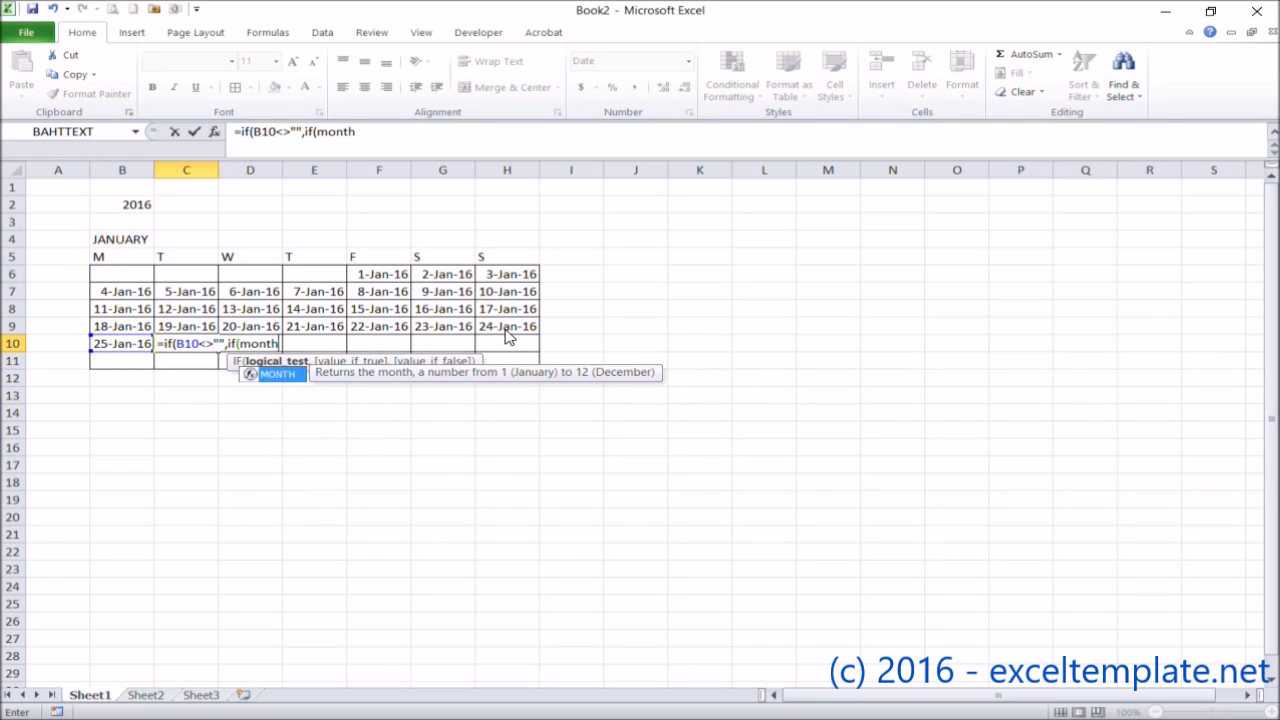
Step: Finish the IF/MONTH formula in C10 referencing B10, giving 26-Jan-16
left_click(126, 345)
type(")<>month")
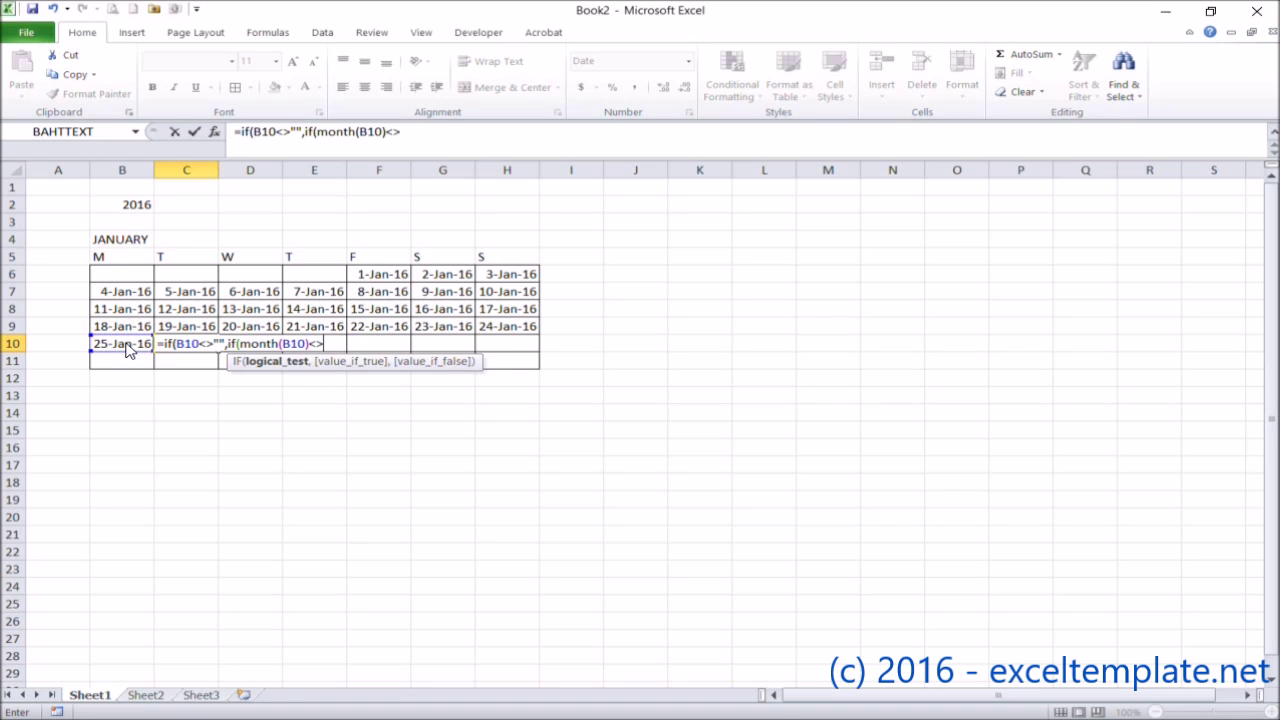
type("(")
left_click(130, 347)
type("+1)")
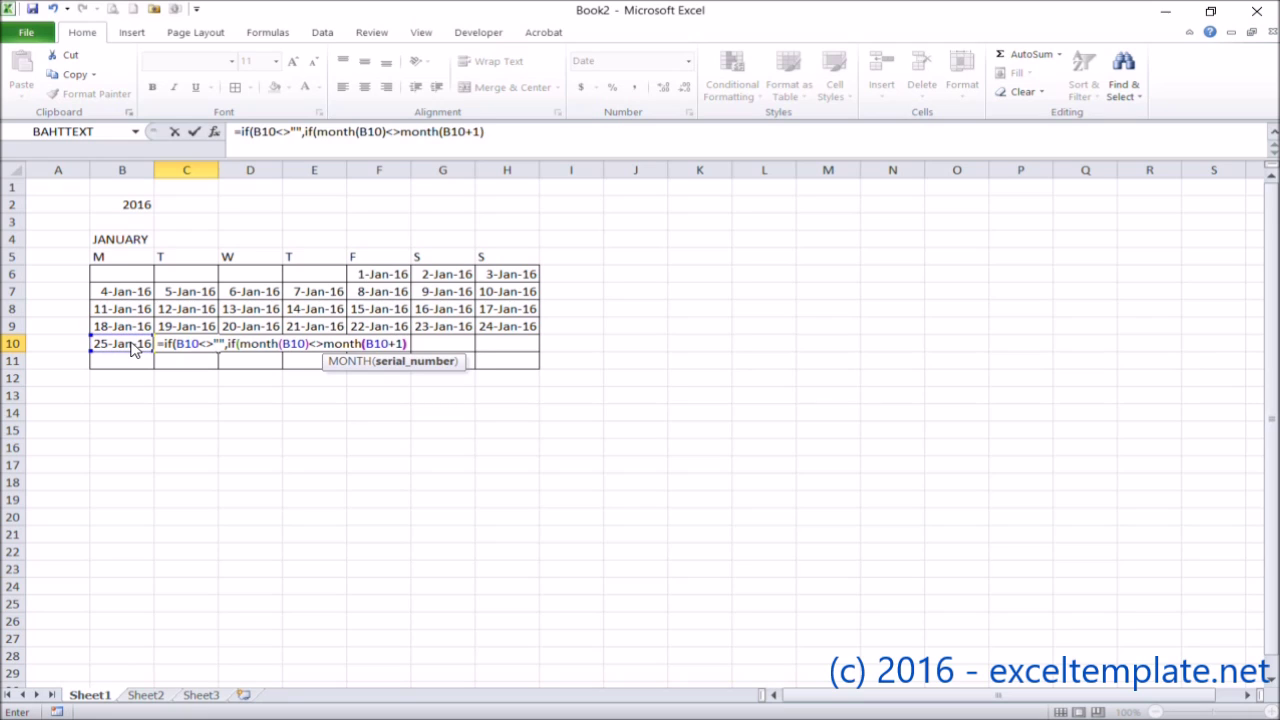
type(",\"\",")
left_click(130, 347)
type("+1),")
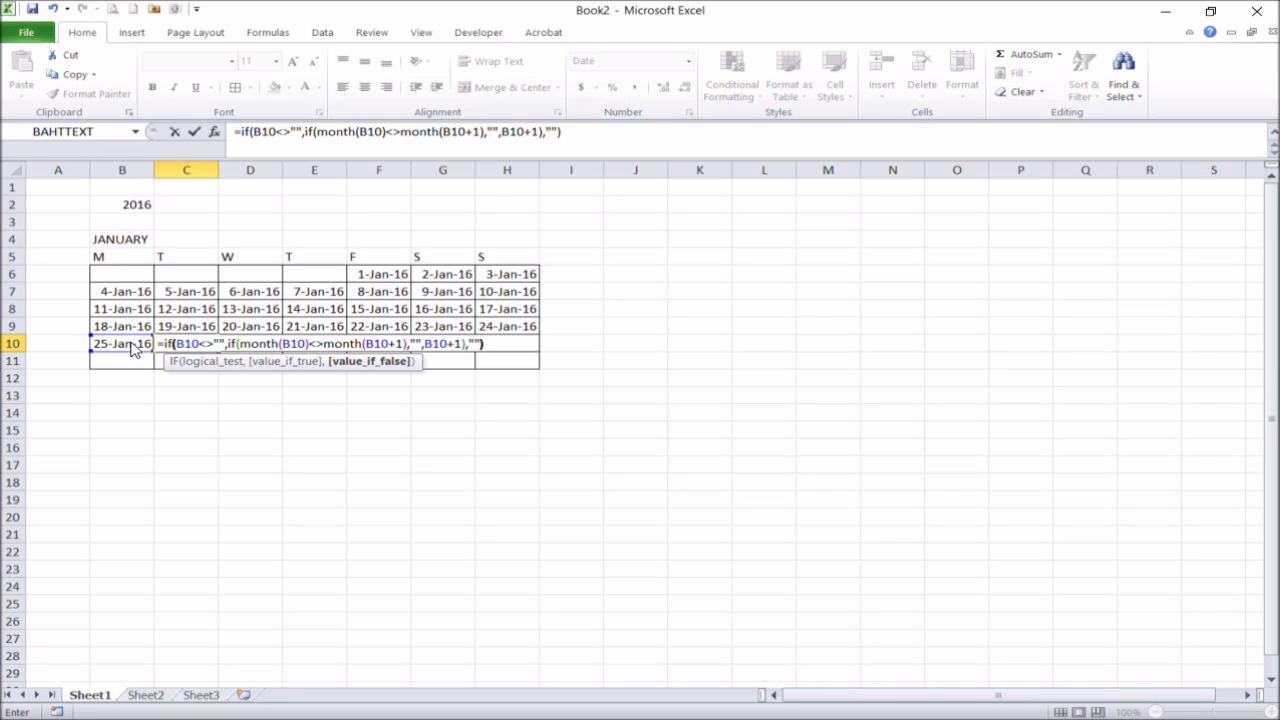
key("Return")
Step: Copy the C10 formula across D10:H10, completing the week through 31-Jan-16
key("Up")
key("ctrl+c")
key("Right")
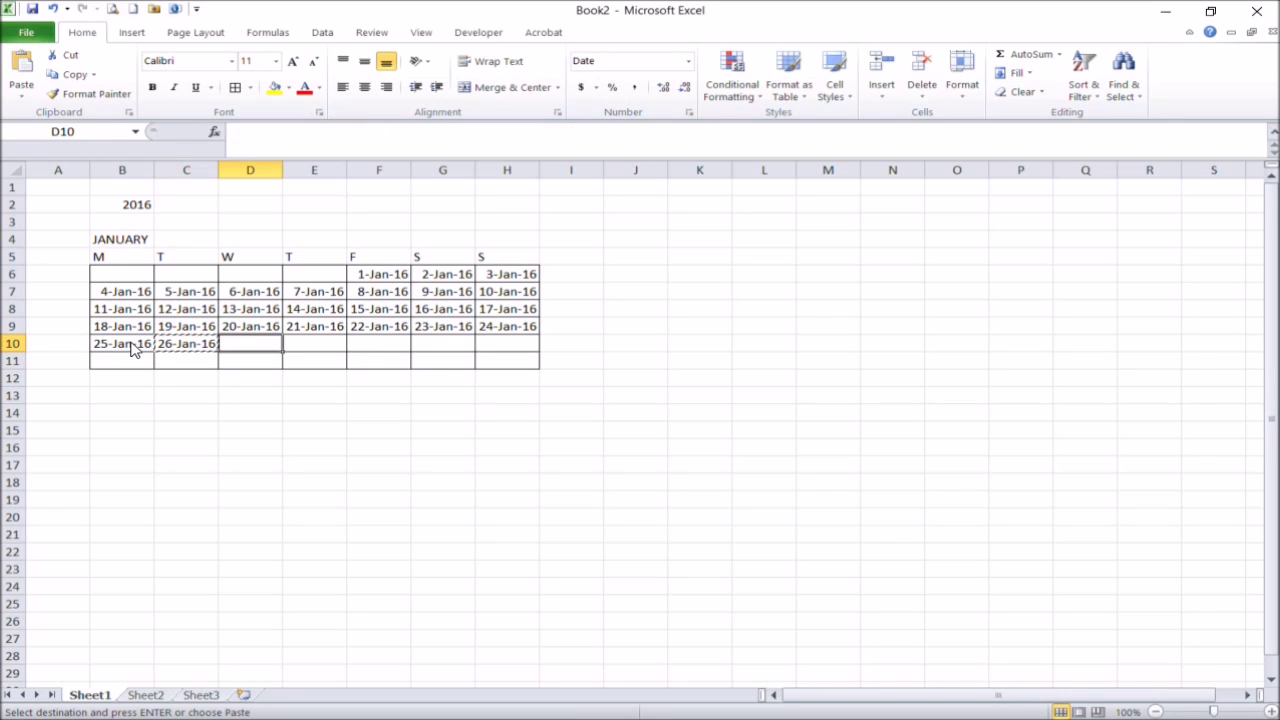
key("shift+Right")
key("shift+Right")
key("shift+Right")
key("shift+Right")
key("Return")
Step: Copy B10:H10 into B11:H11 so row 11 stays blank after month end
left_click(130, 344)
key("shift+Right")
key("shift+Right")
key("shift+Right")
key("shift+Right")
key("shift+Right")
key("shift+Right")
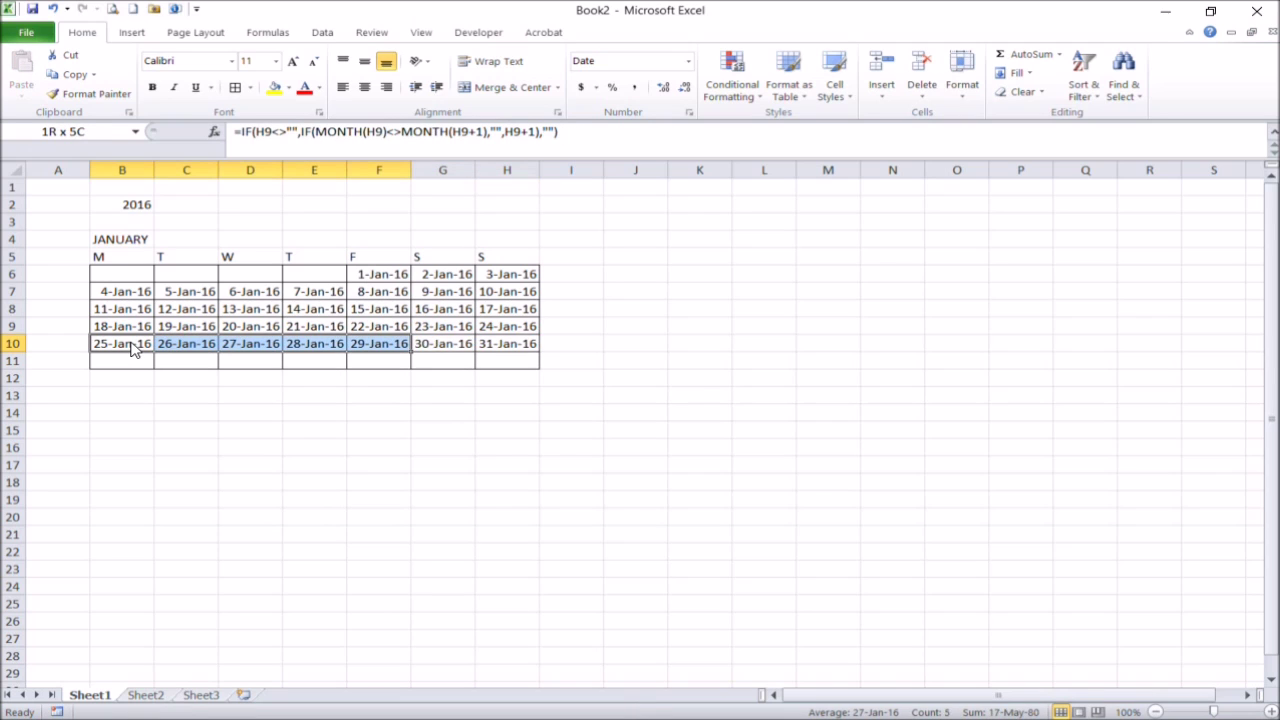
key("ctrl+c")
key("Down")
key("Return")
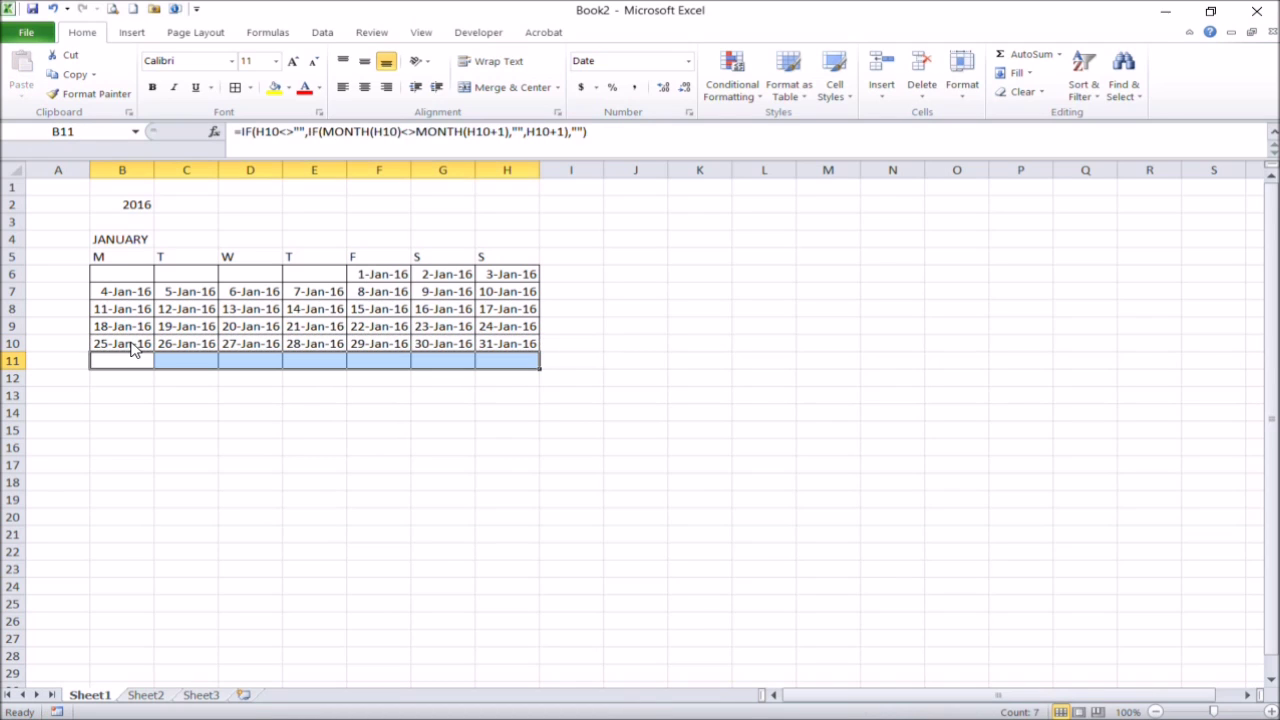
key("Up")
key("Up")
key("Up")
key("Up")
key("Up")
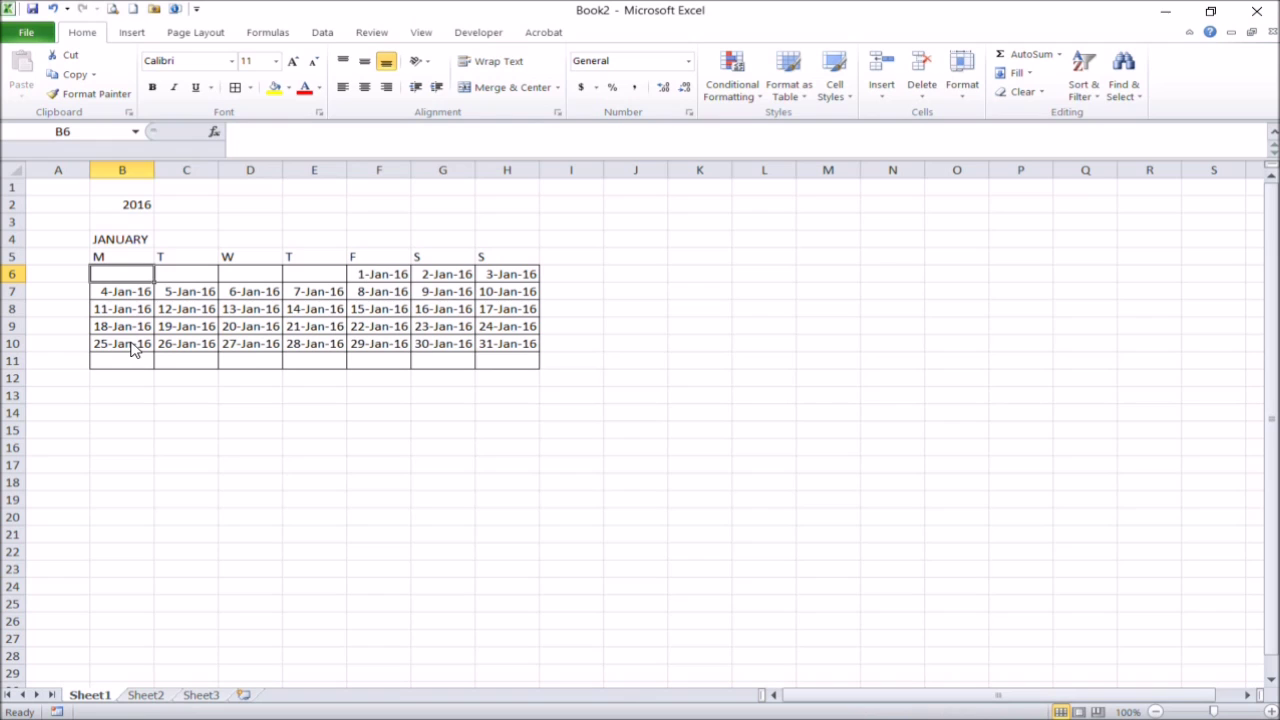
Step: Give B6:H11 the custom number format 'd' and centre the day numbers
key("shift+Down")
key("shift+Down")
key("shift+Down")
key("shift+Down")
key("shift+Down")
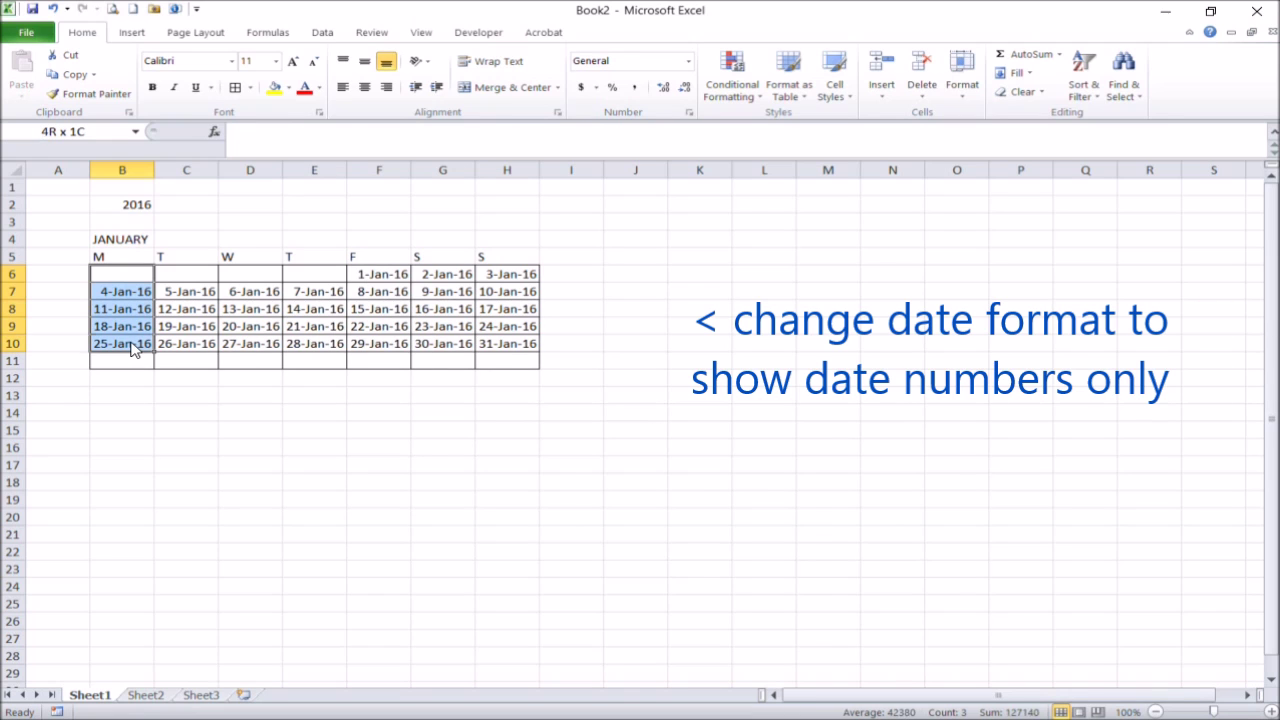
key("shift+Right")
key("shift+Right")
key("shift+Right")
key("shift+Right")
key("shift+Right")
key("shift+Right")
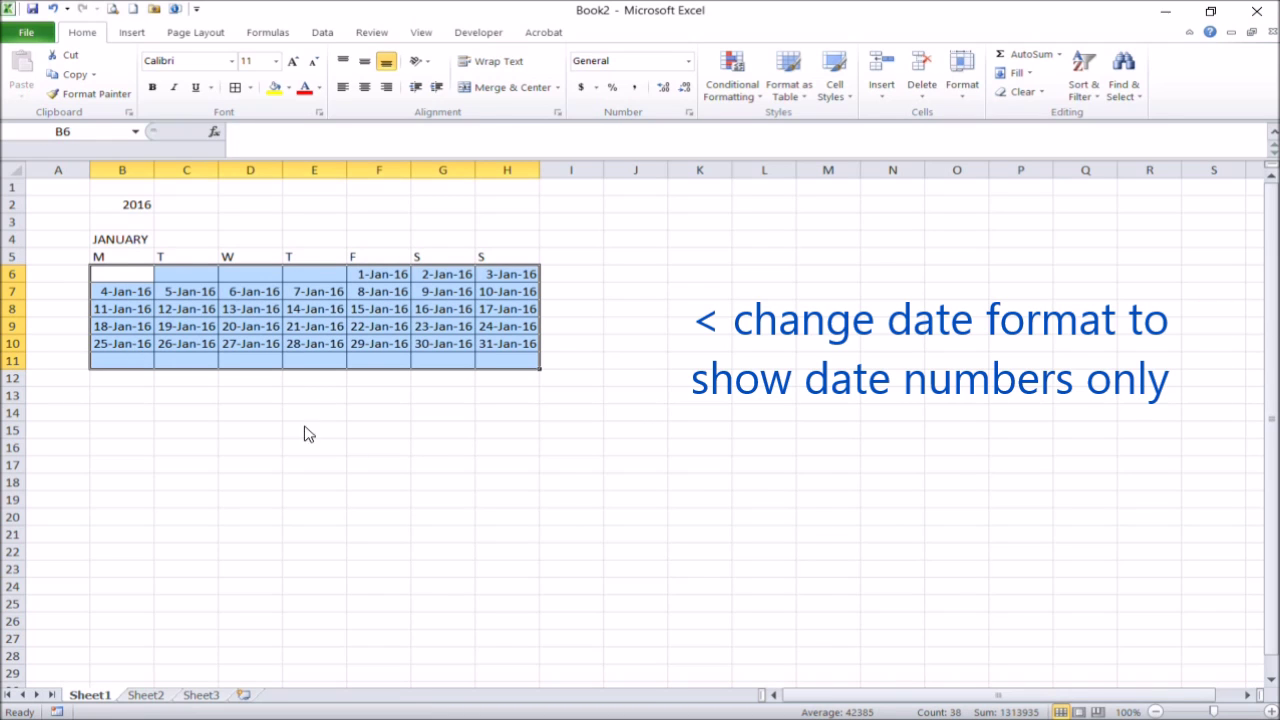
right_click(362, 310)
left_click(295, 550)
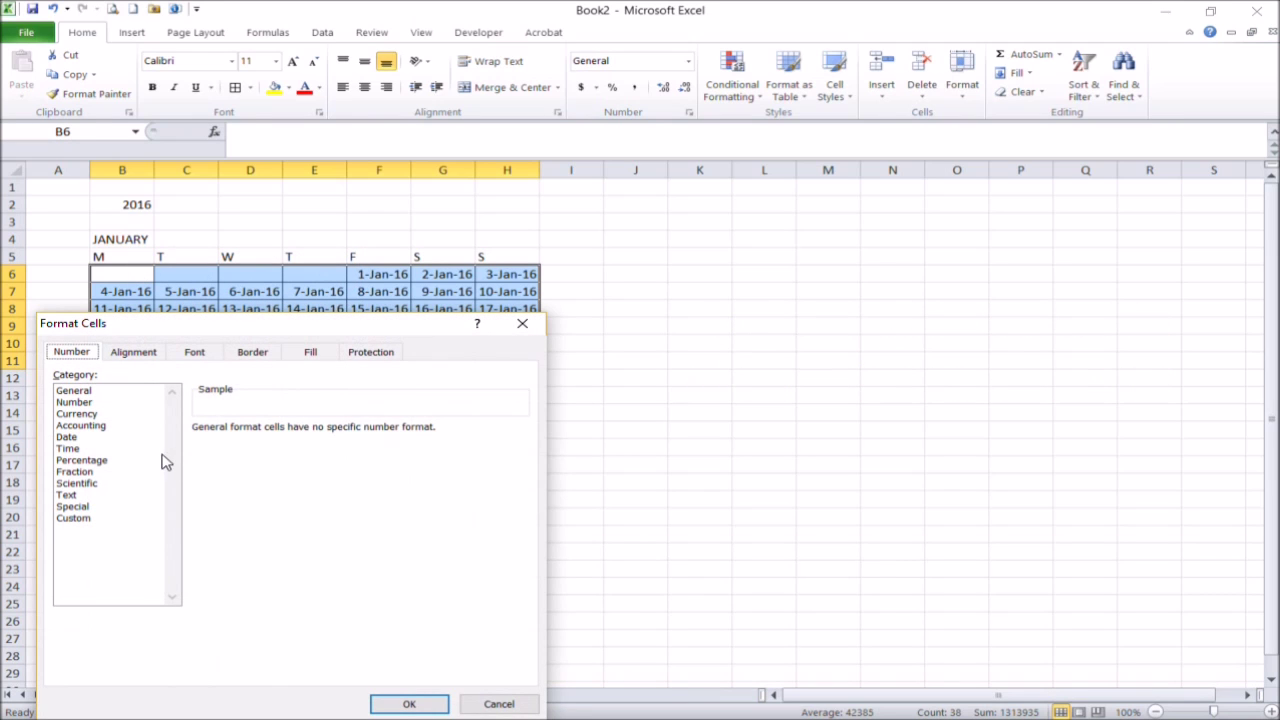
left_click(66, 437)
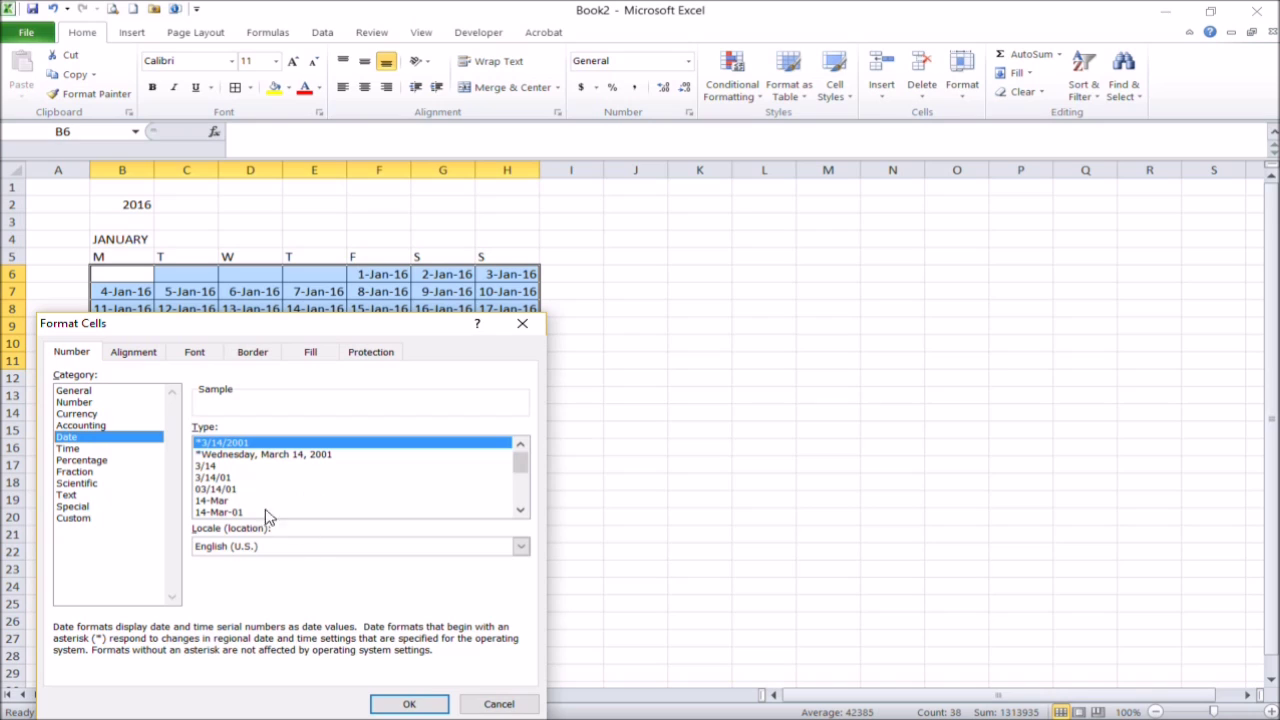
left_click(520, 495)
left_click(520, 495)
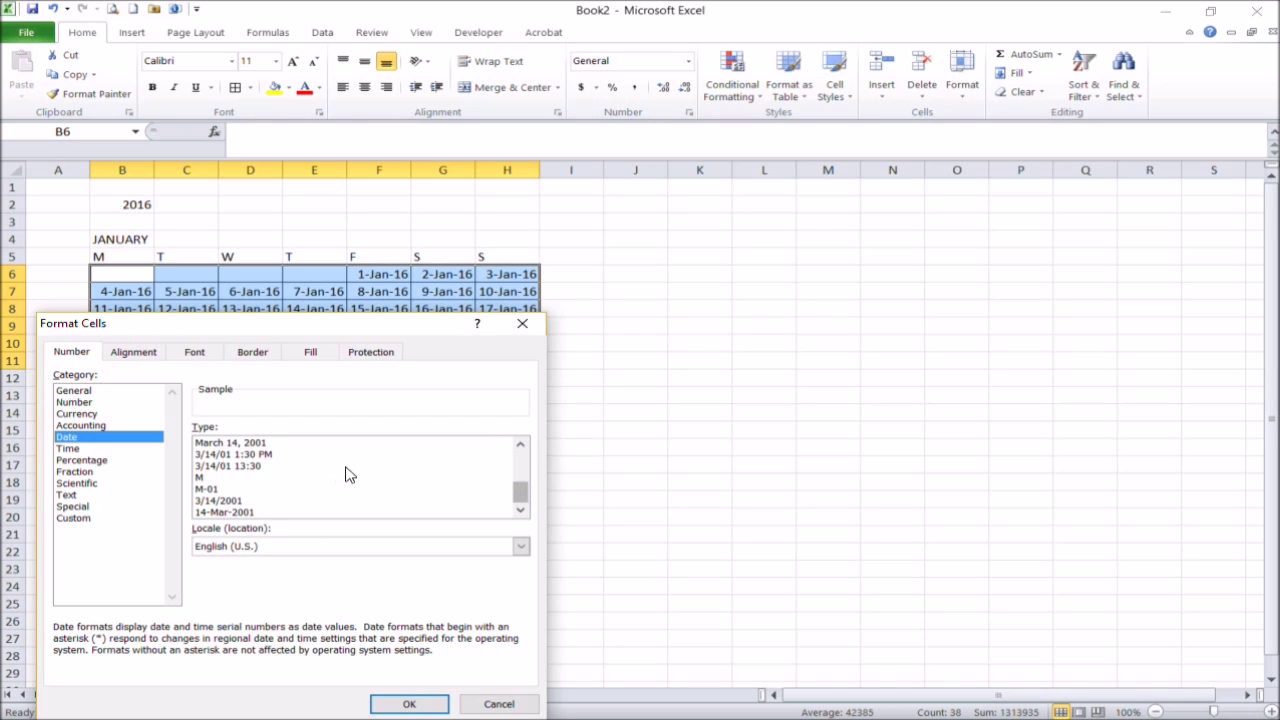
left_click(73, 519)
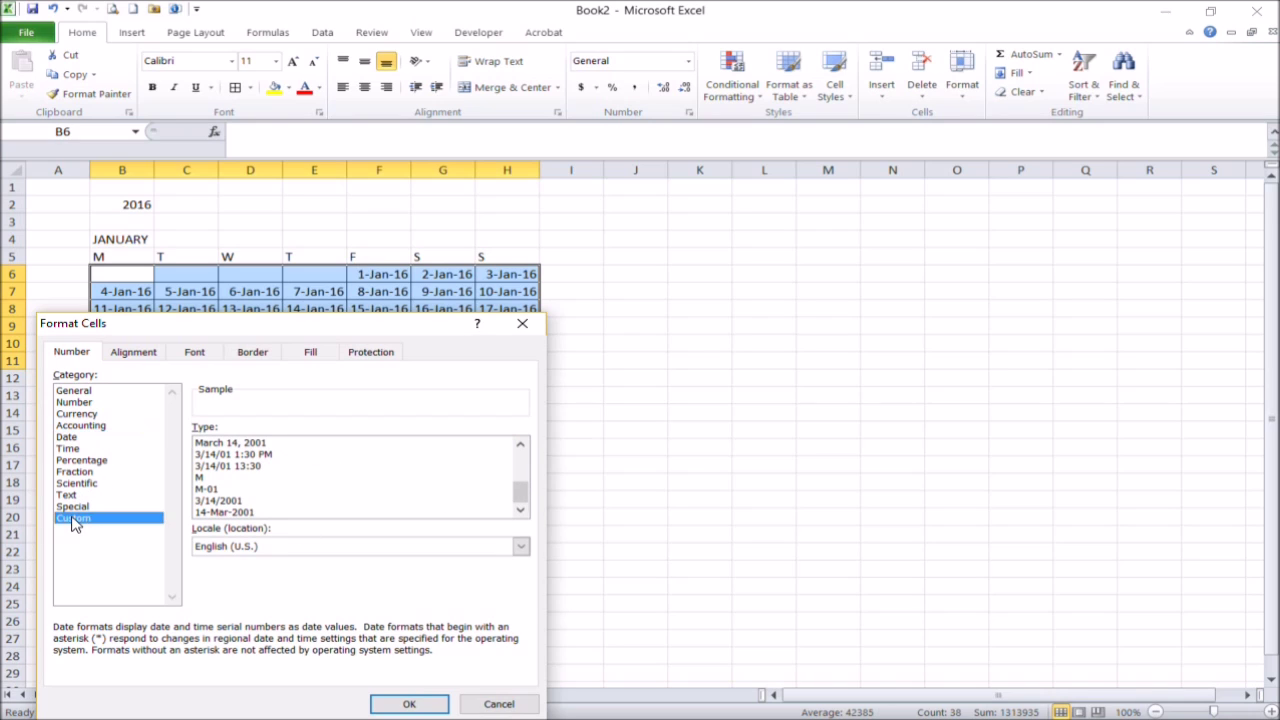
left_click(278, 446)
key("BackSpace")
key("BackSpace")
key("BackSpace")
key("BackSpace")
key("BackSpace")
key("BackSpace")
key("BackSpace")
key("BackSpace")
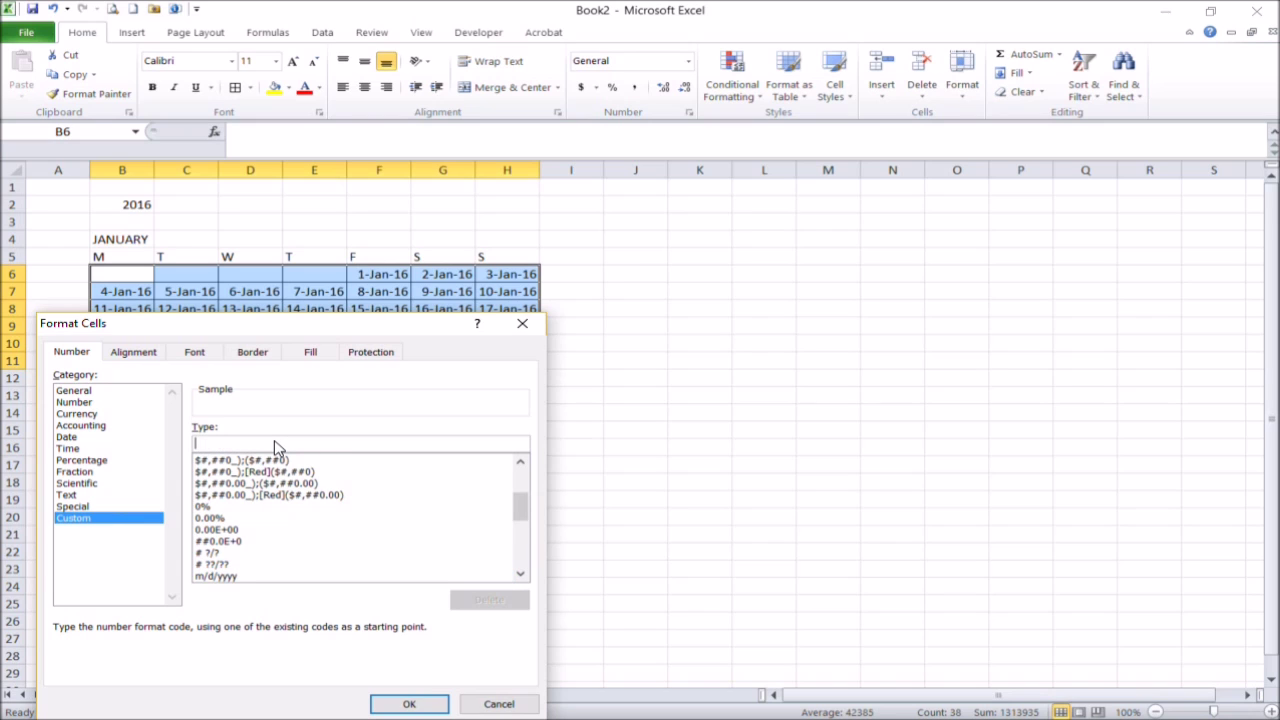
type("d")
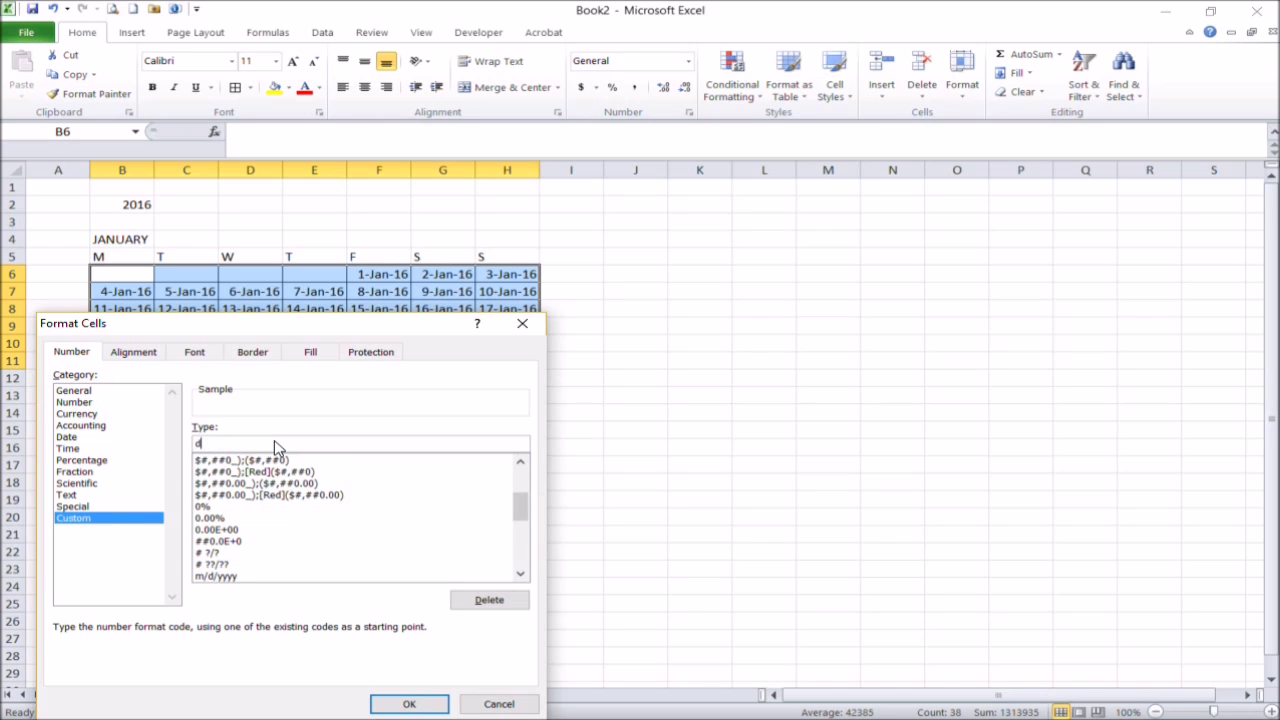
left_click(414, 703)
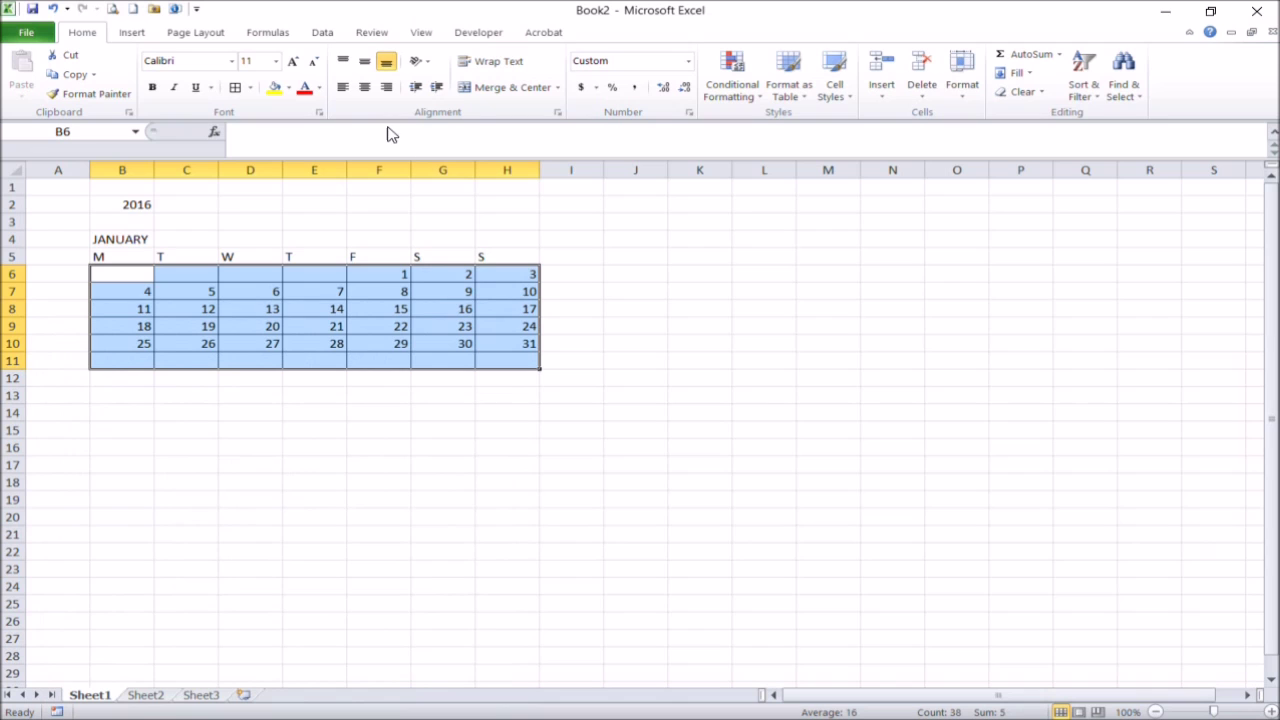
left_click(364, 87)
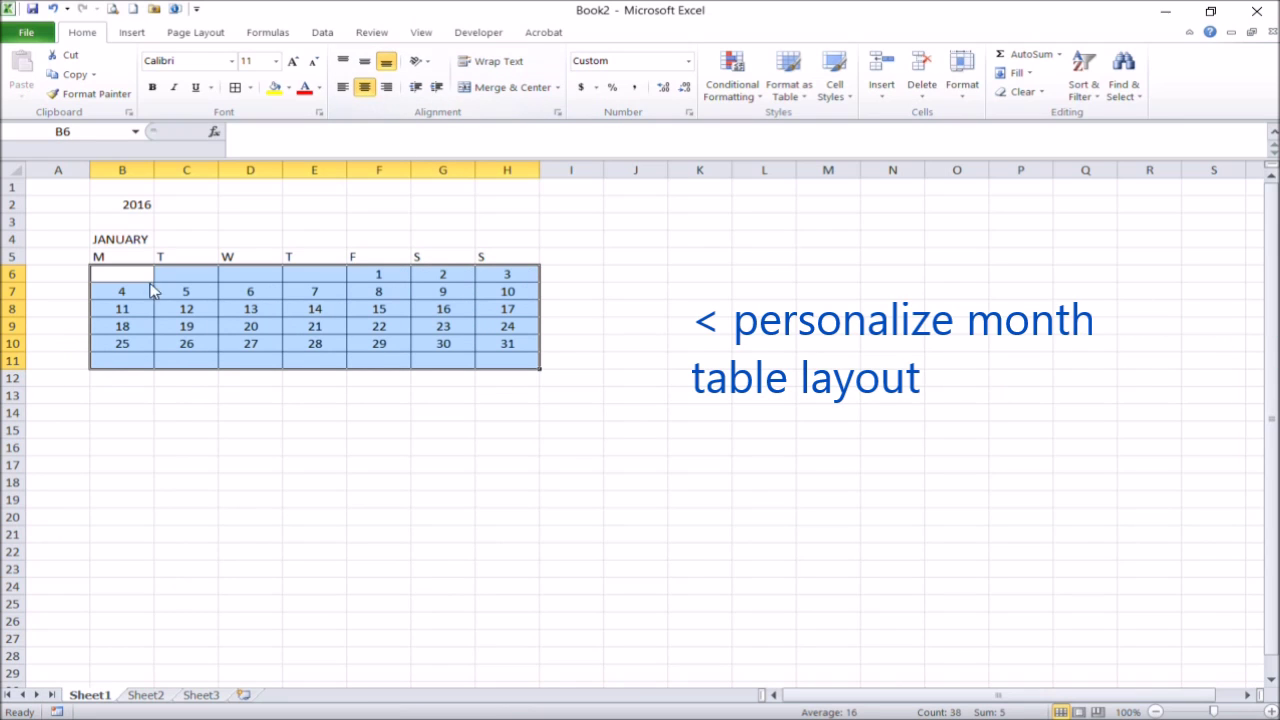
left_click(118, 262)
Step: Centre the weekday letters M to S in the header row
key("shift+Right")
key("shift+Right")
key("shift+Right")
key("shift+Right")
key("shift+Right")
key("shift+Right")
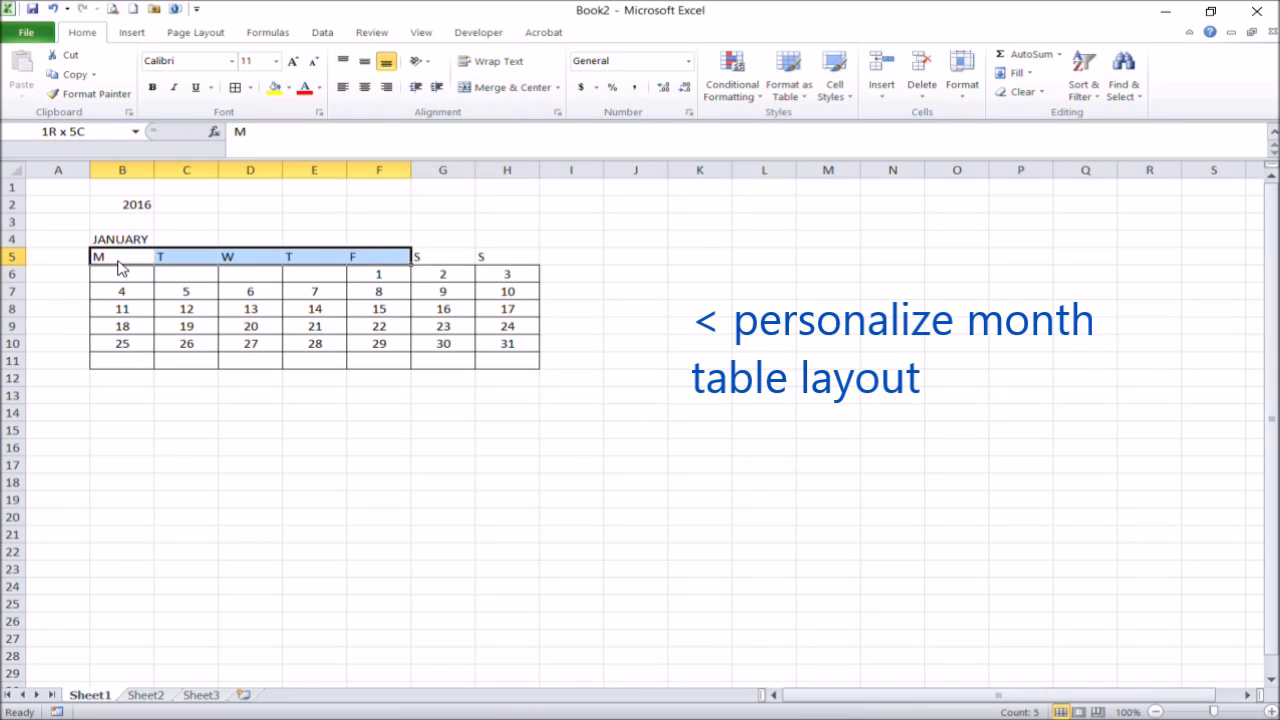
left_click(364, 87)
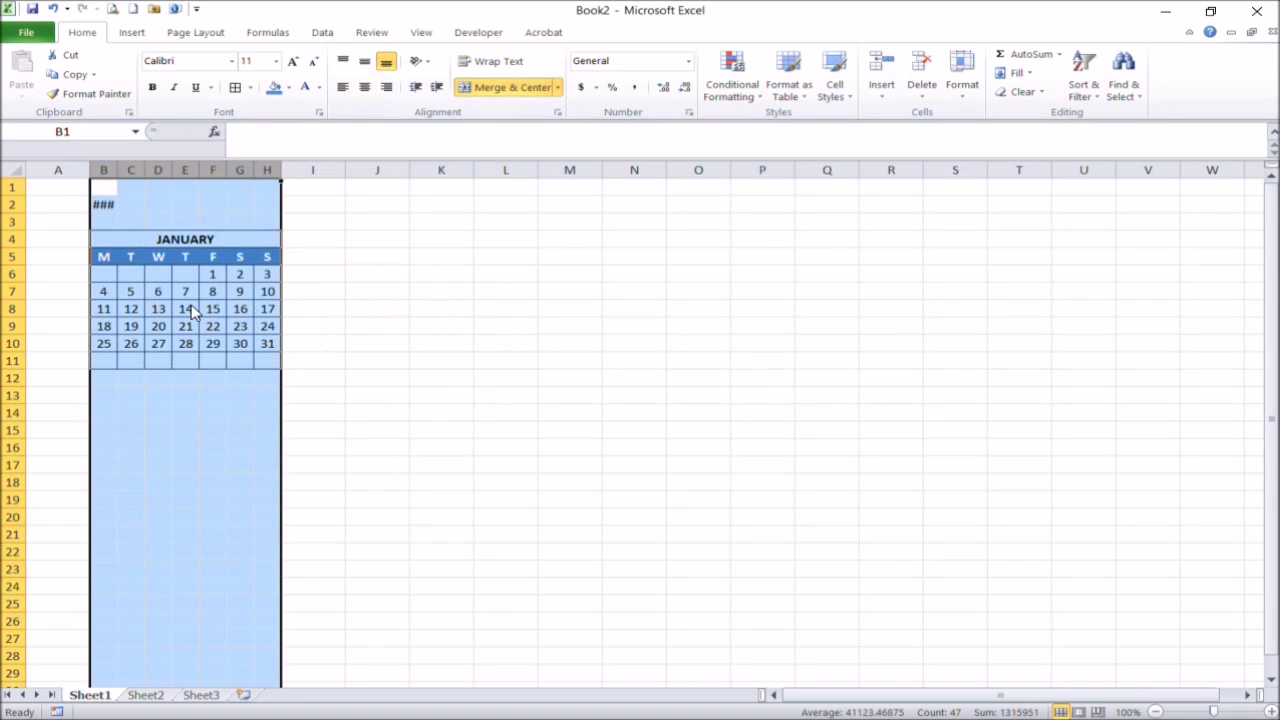
left_click(193, 312)
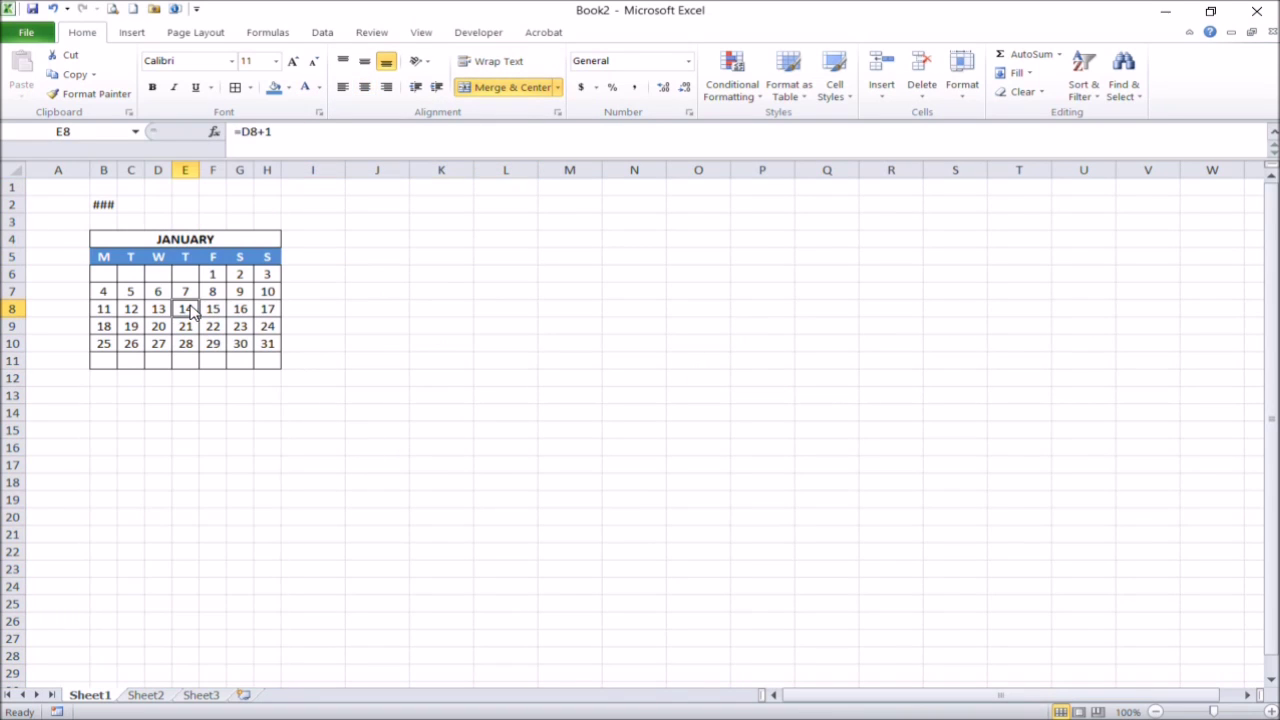
Step: Copy the January calendar block and paste a second copy at J4
left_click(106, 243)
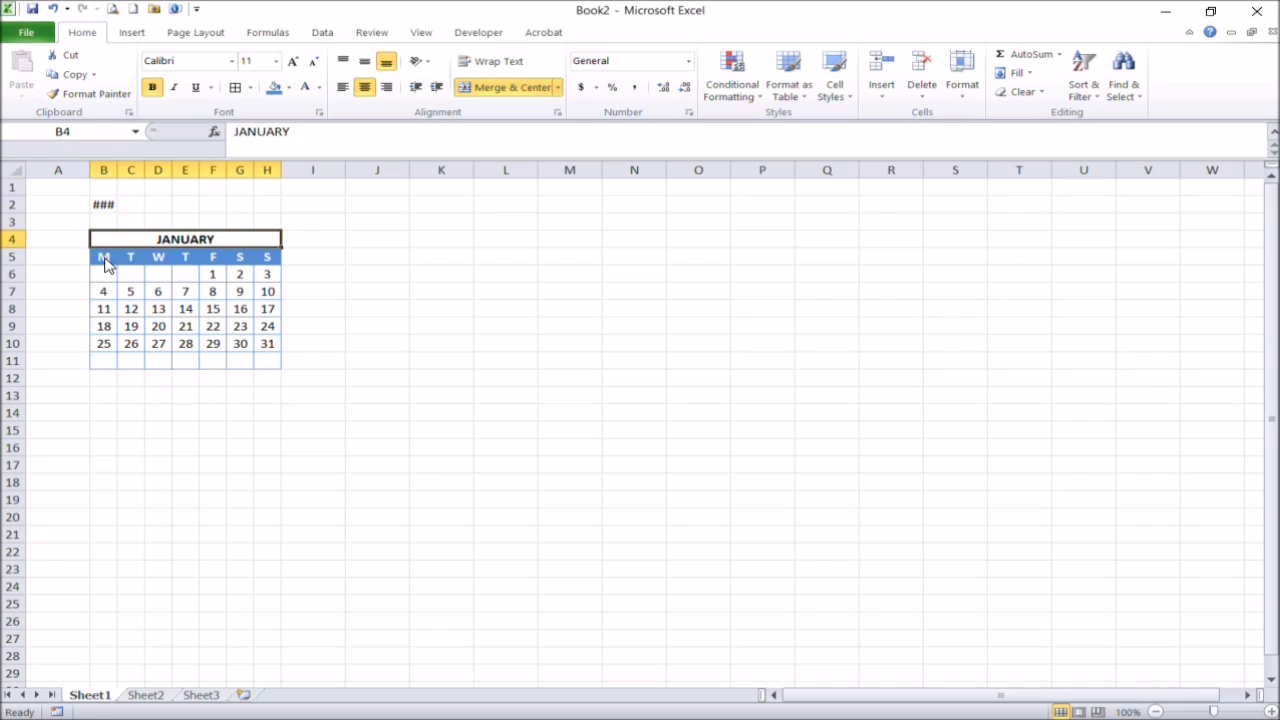
key("shift+Down")
key("shift+Down")
key("shift+Down")
key("shift+Down")
key("shift+Down")
key("shift+Down")
key("shift+Down")
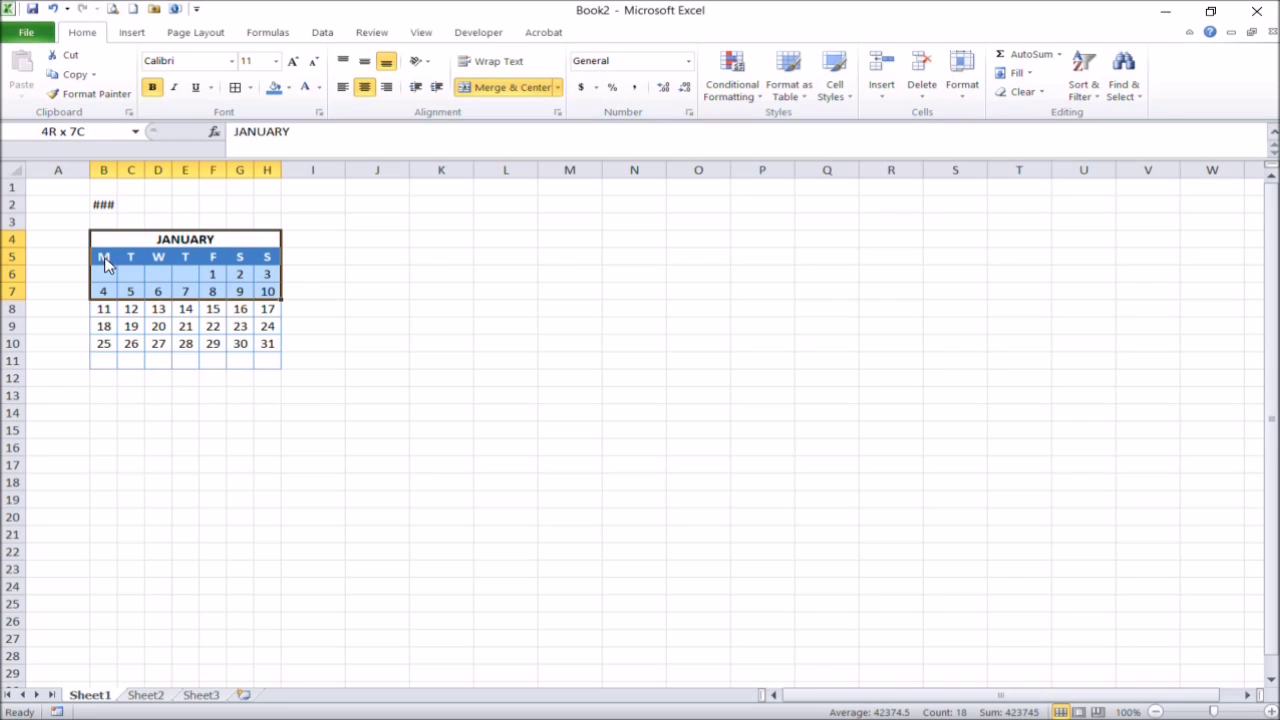
key("ctrl+c")
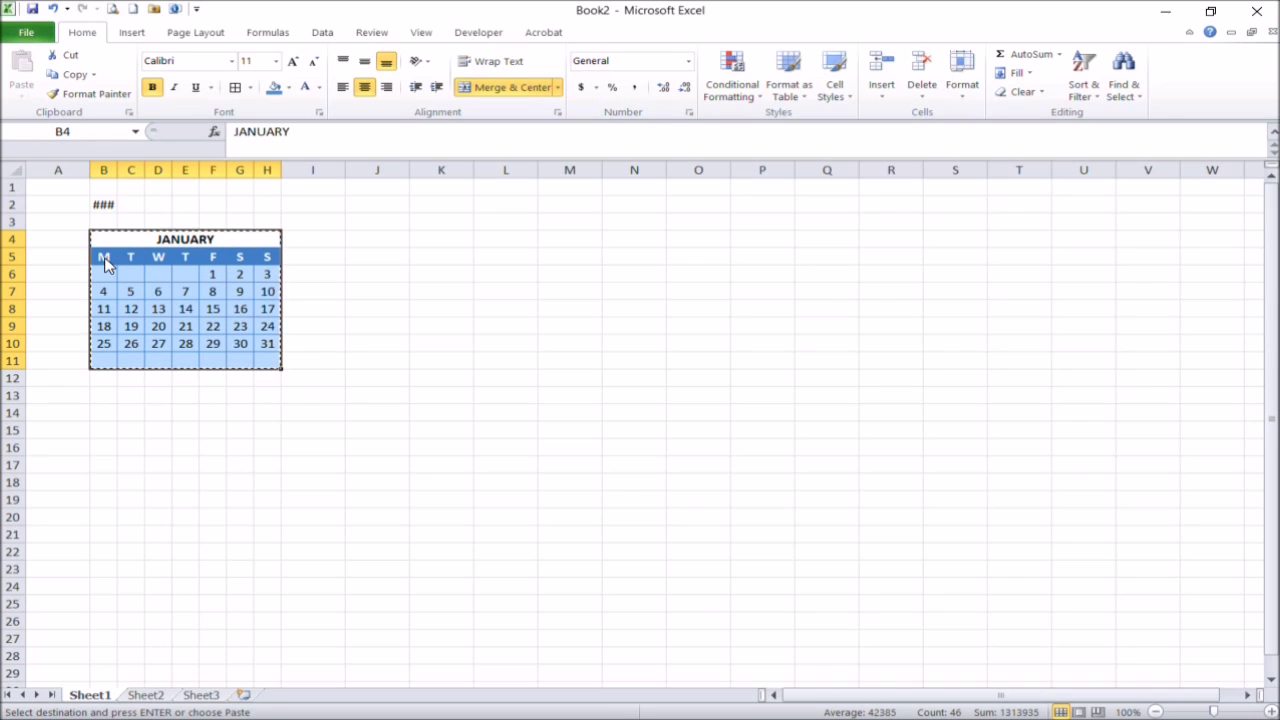
left_click(360, 248)
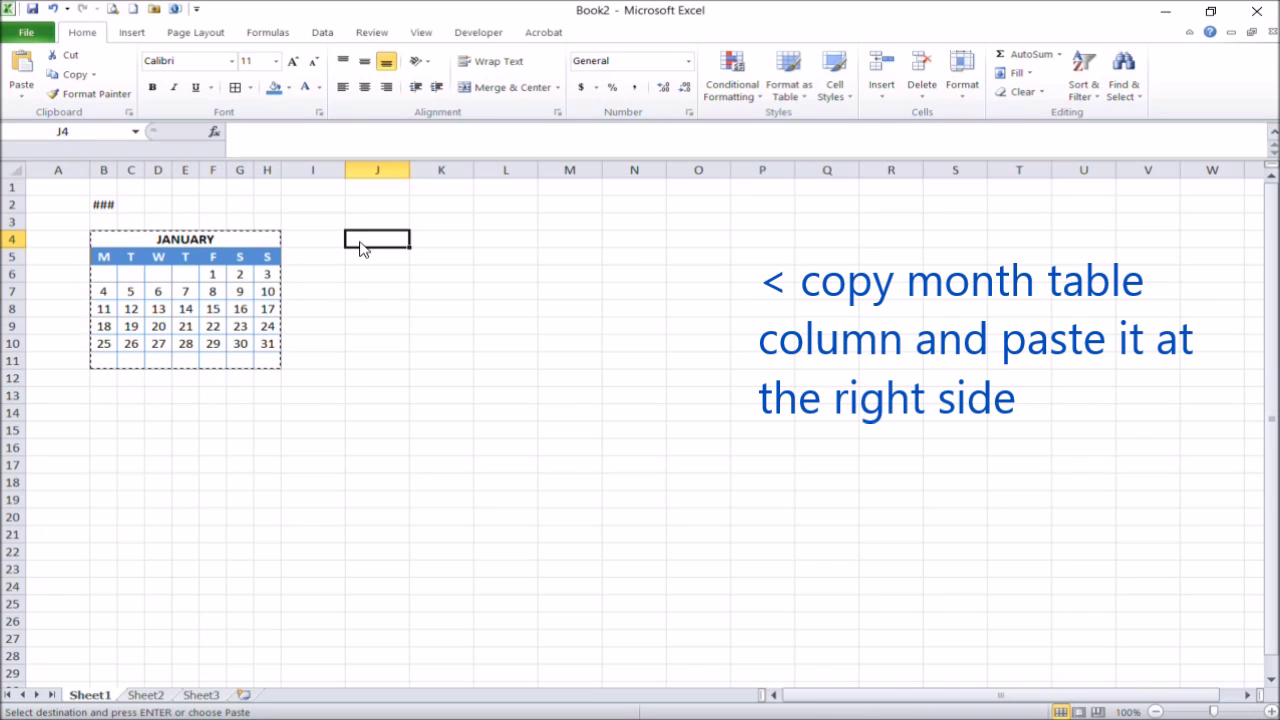
key("ctrl+v")
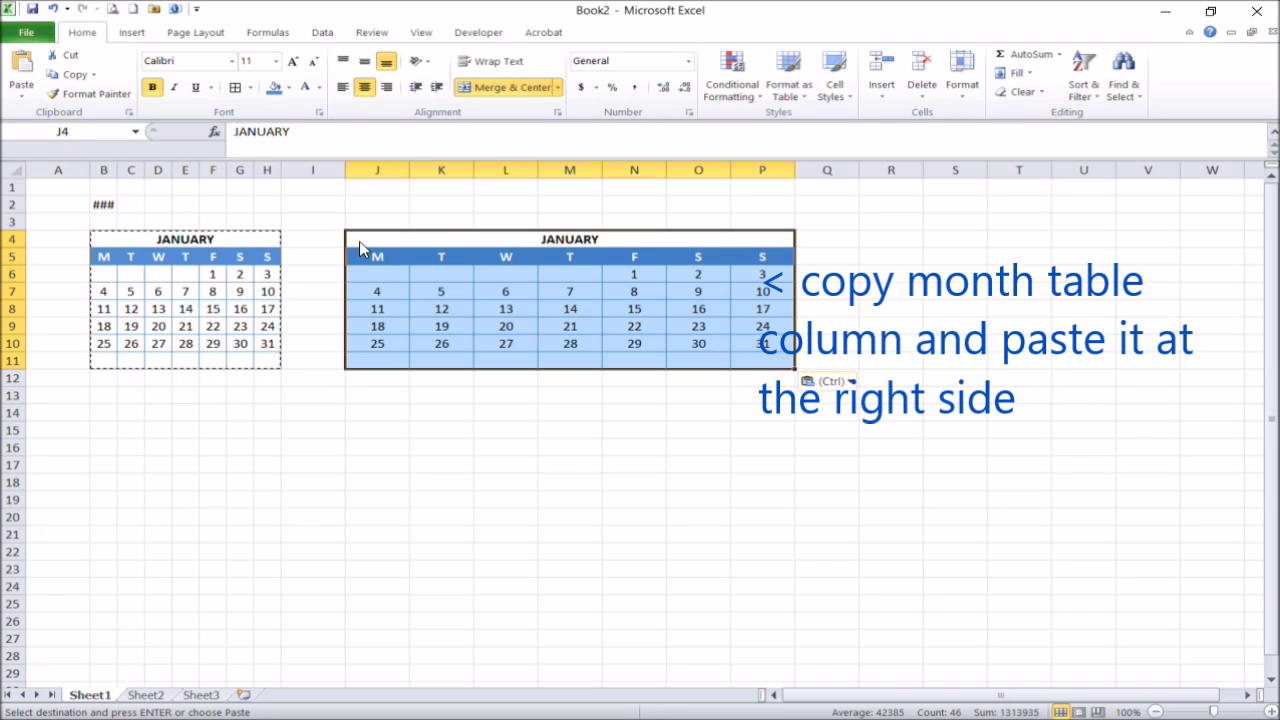
Step: Set columns J through P to width 3
left_click(375, 170)
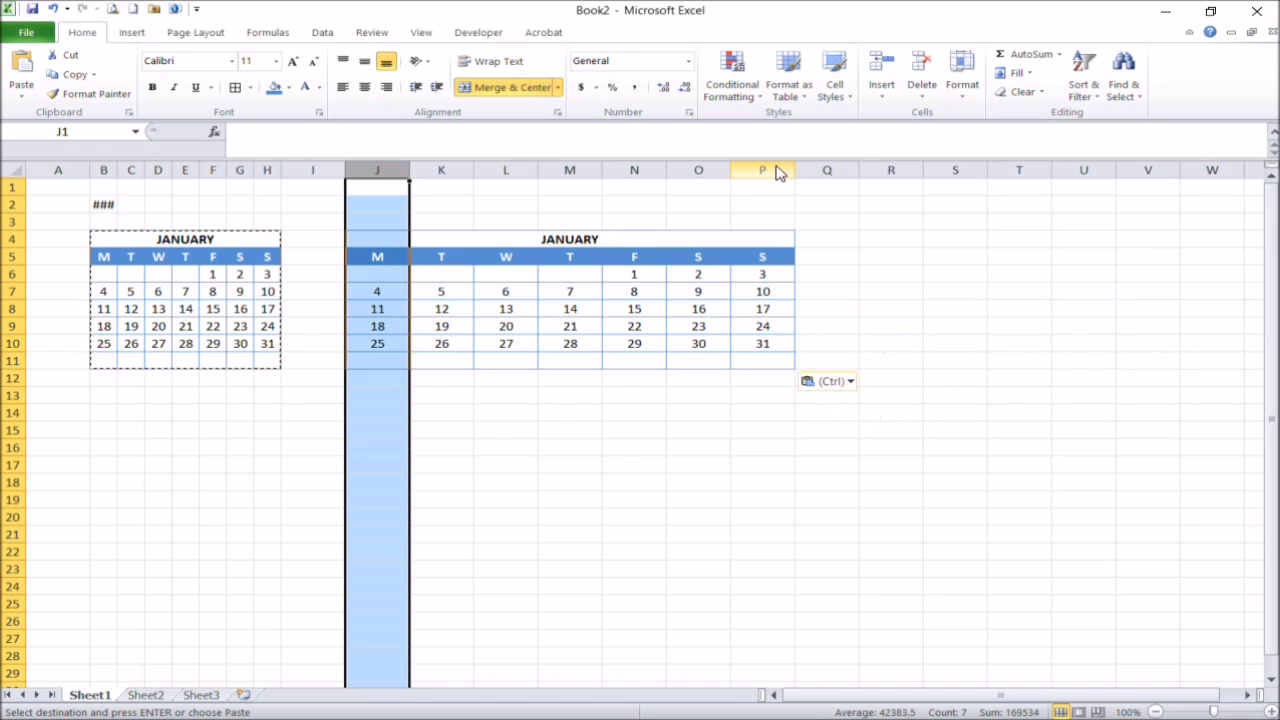
left_click(770, 170, "shift")
right_click(721, 208)
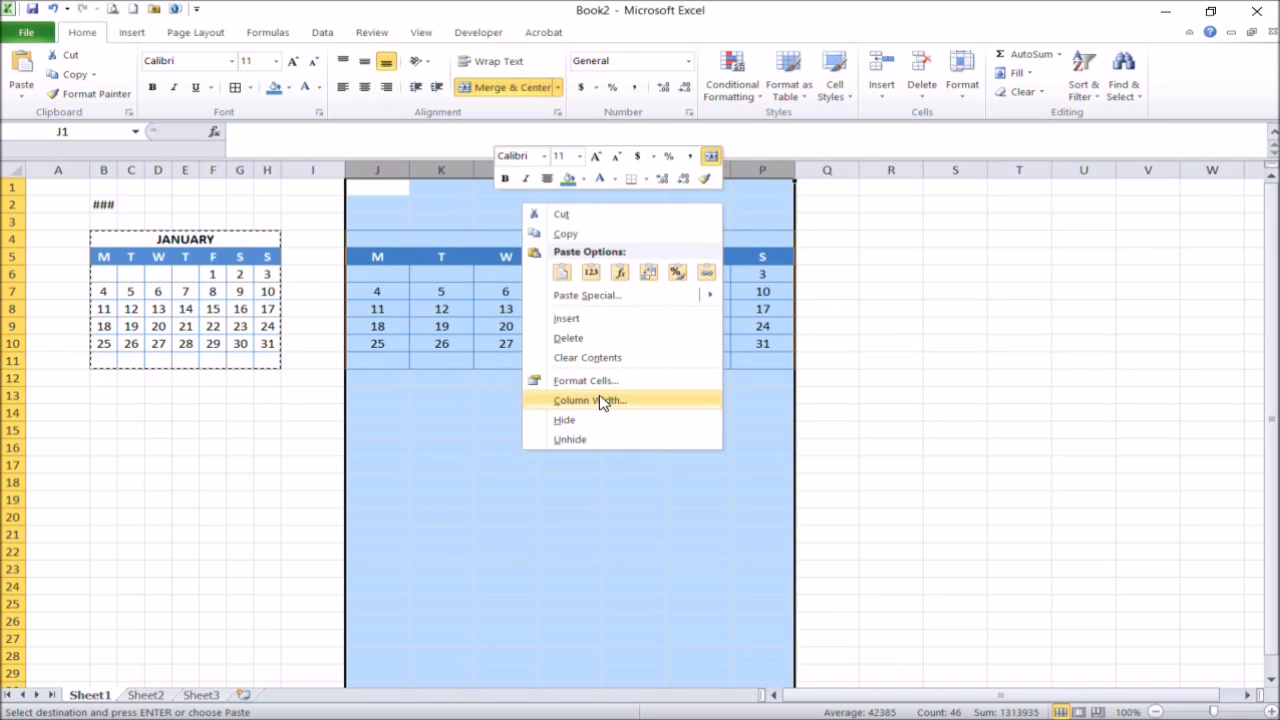
left_click(603, 400)
type("3")
key("Return")
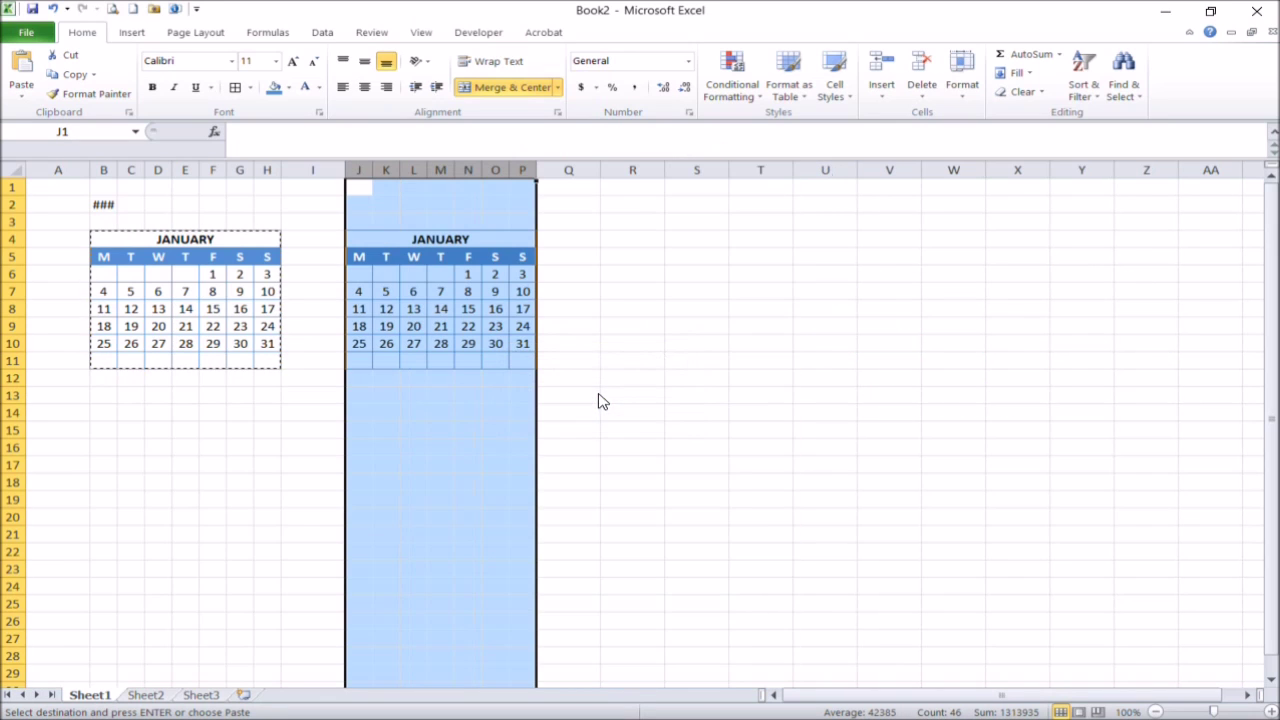
Step: Copy the second calendar's columns and paste a third calendar into columns R to X
left_click(480, 240)
key("shift+Down")
key("shift+Down")
key("shift+Down")
key("shift+Down")
key("shift+Down")
key("shift+Down")
key("ctrl+space")
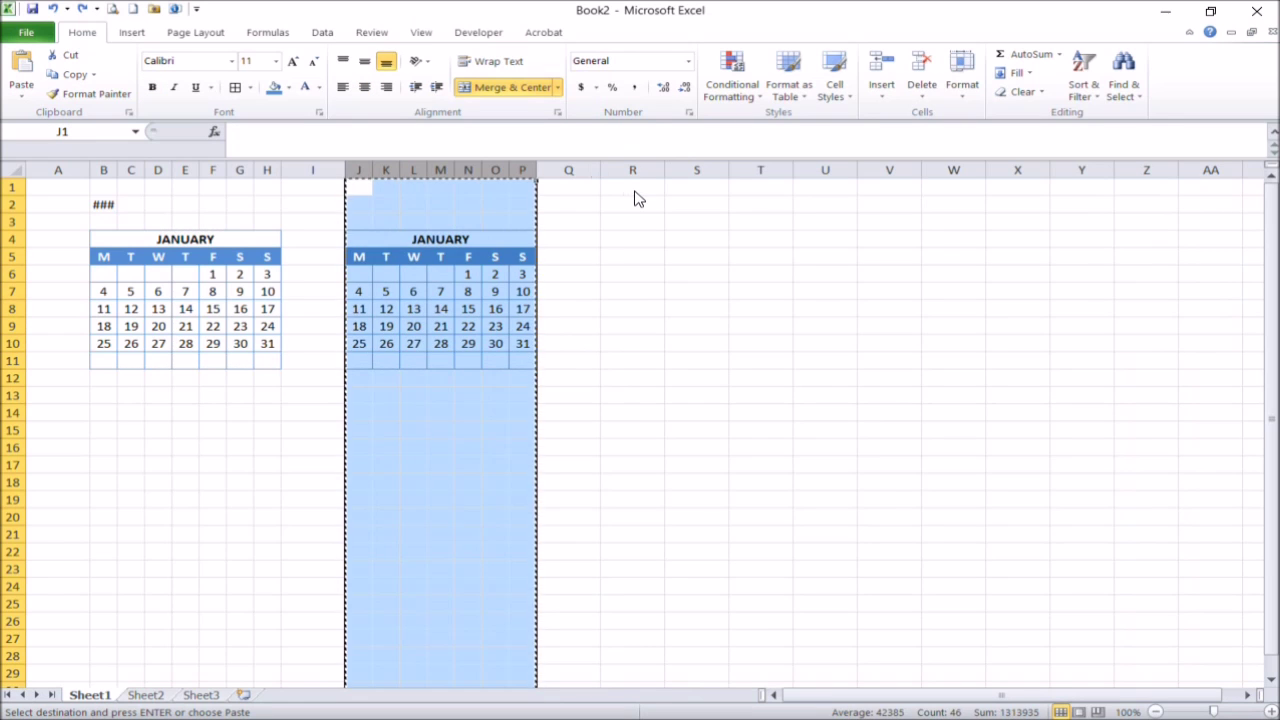
key("ctrl+c")
left_click(634, 188)
key("ctrl+v")
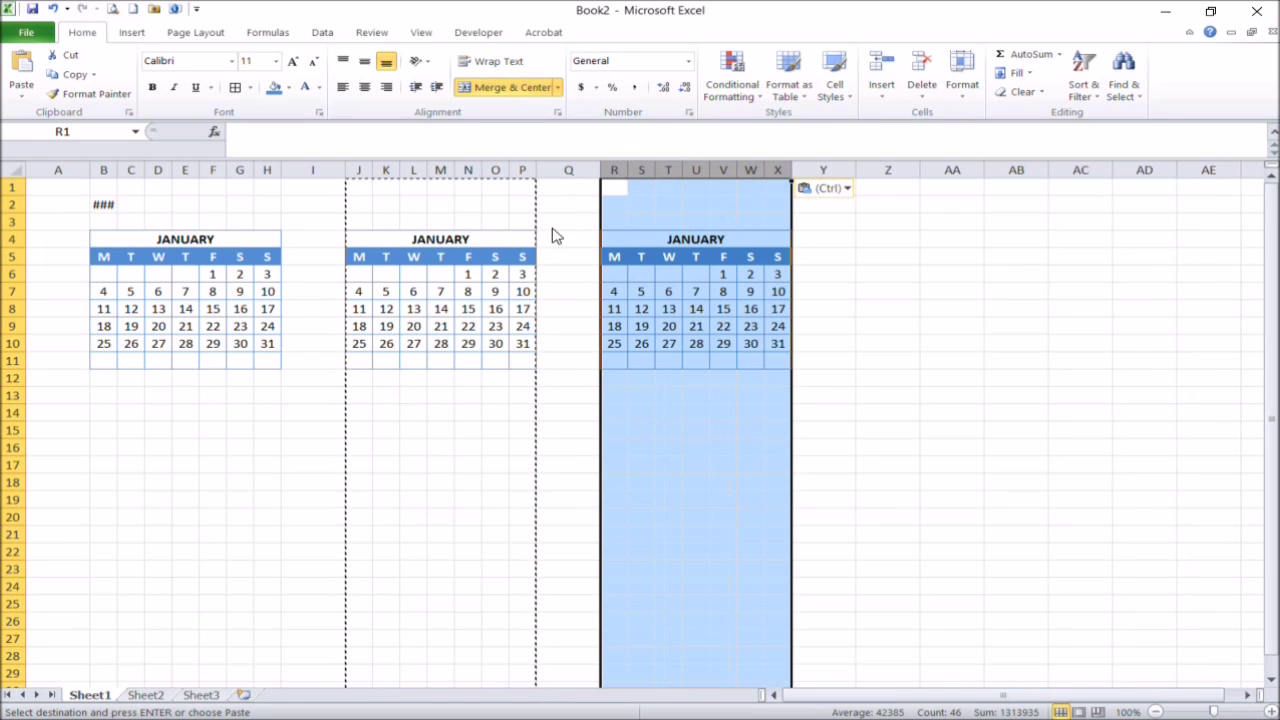
Step: Narrow spacer columns I, Q, Y and margin column A to width 3
left_click(312, 170)
right_click(312, 172)
left_click(276, 368)
type("3")
left_click(226, 380)
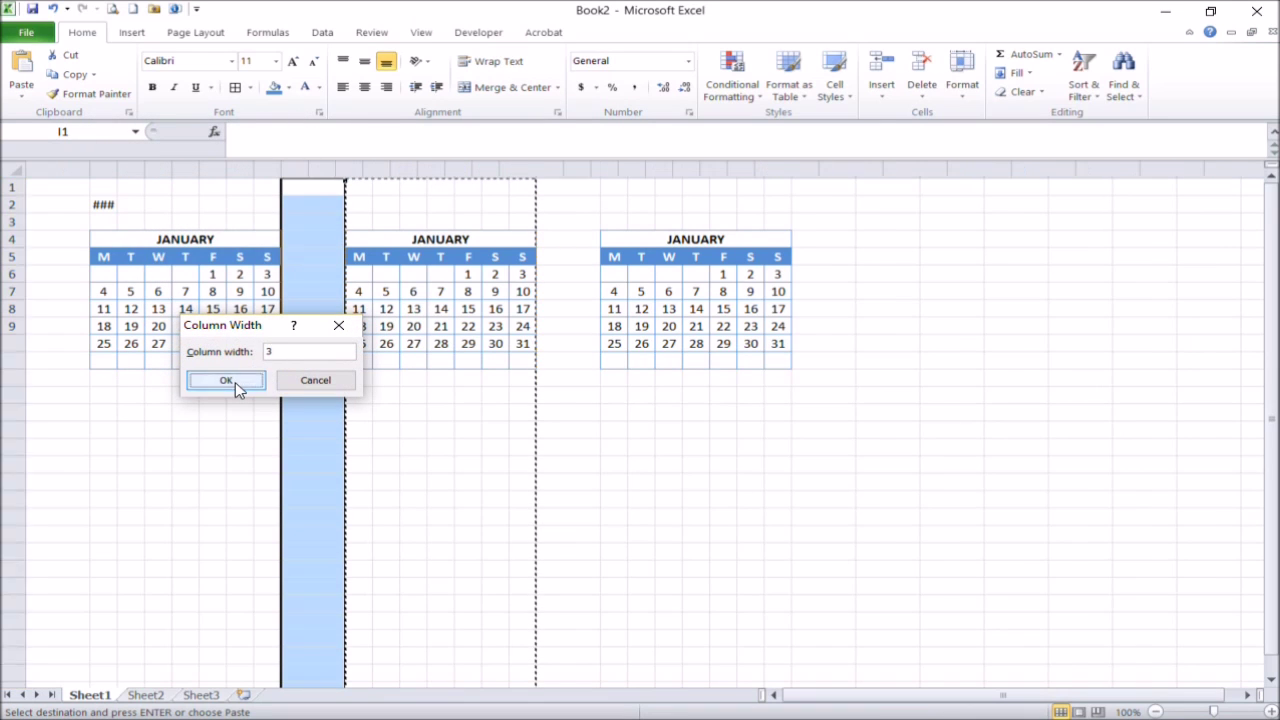
left_click(534, 171)
key("F4")
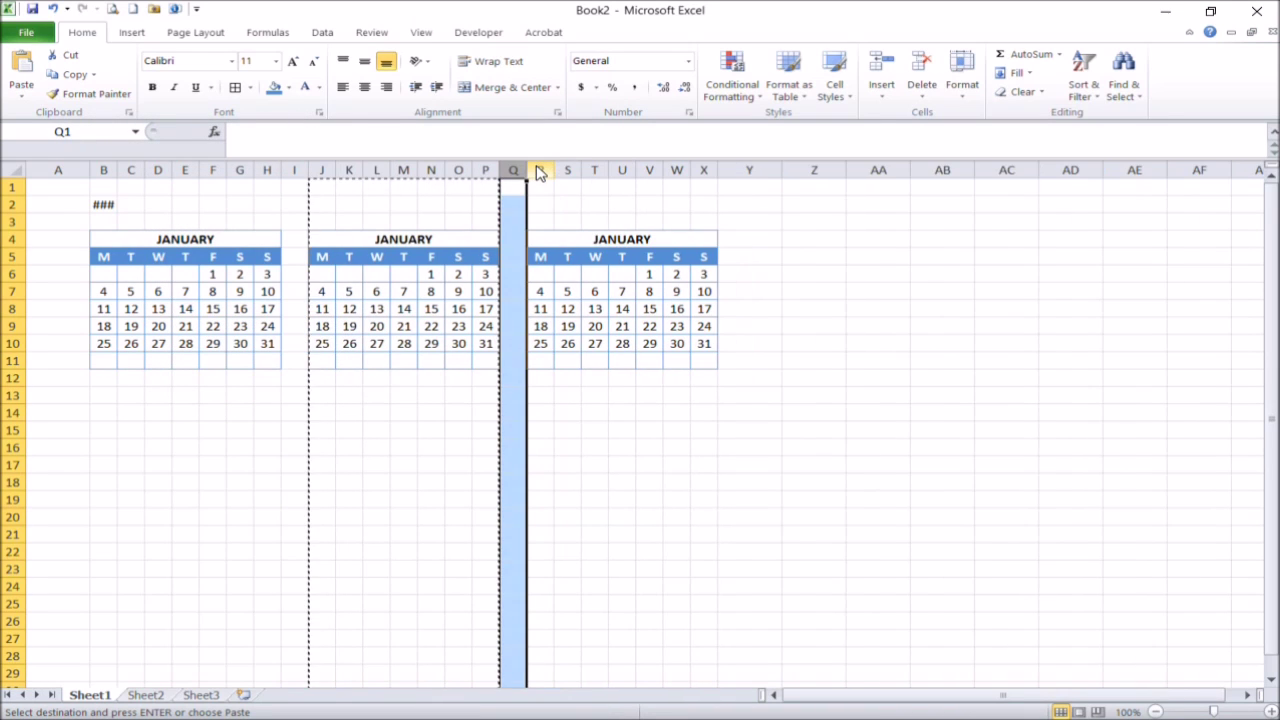
left_click(751, 170)
key("F4")
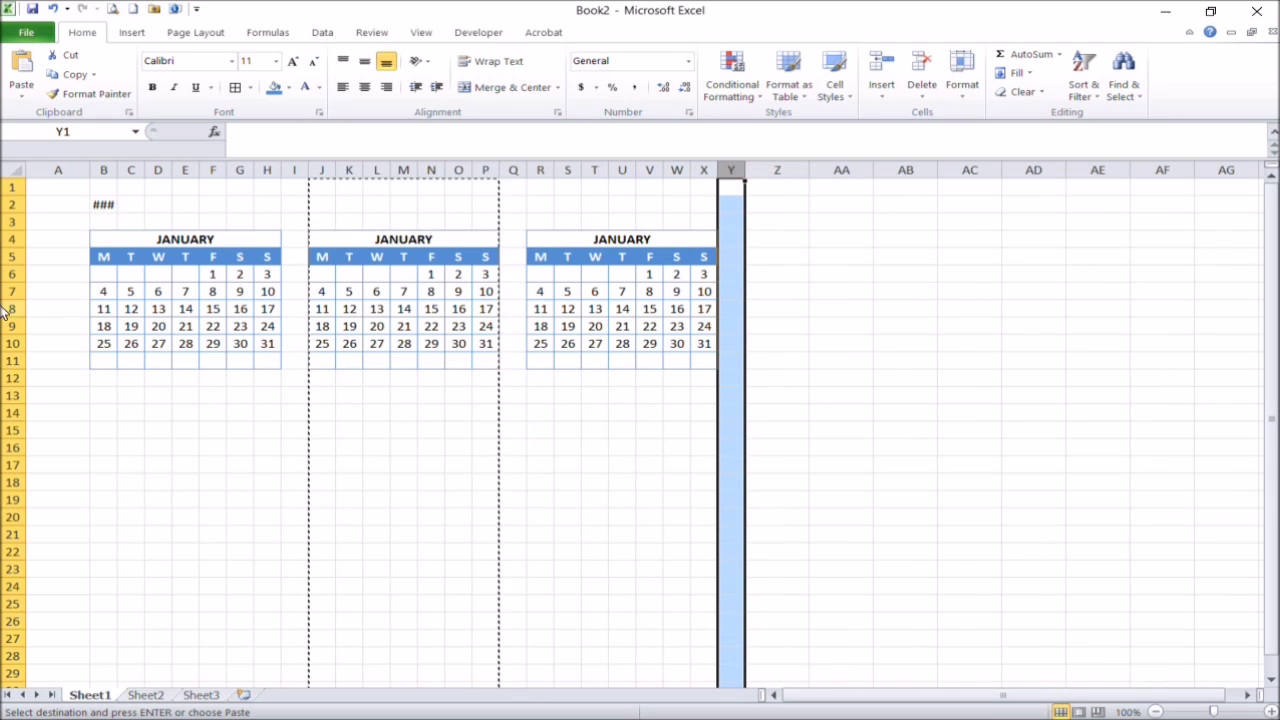
left_click(64, 174)
key("F4")
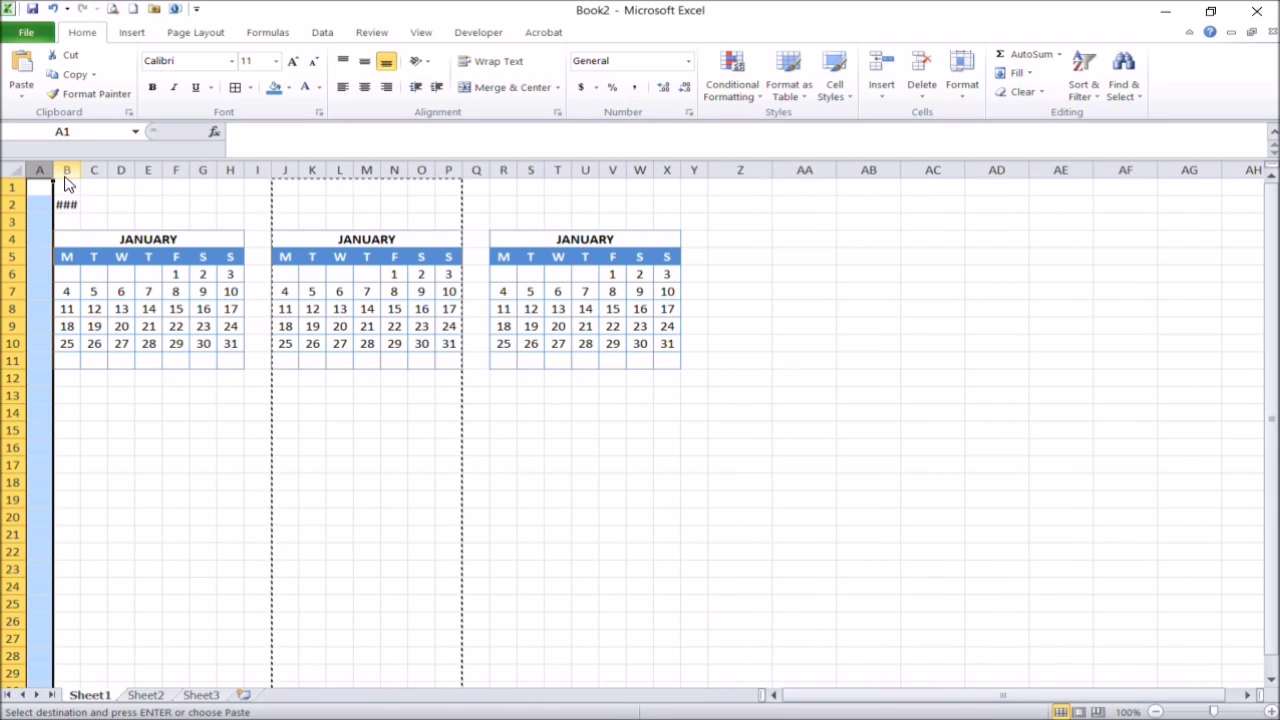
left_click(346, 241)
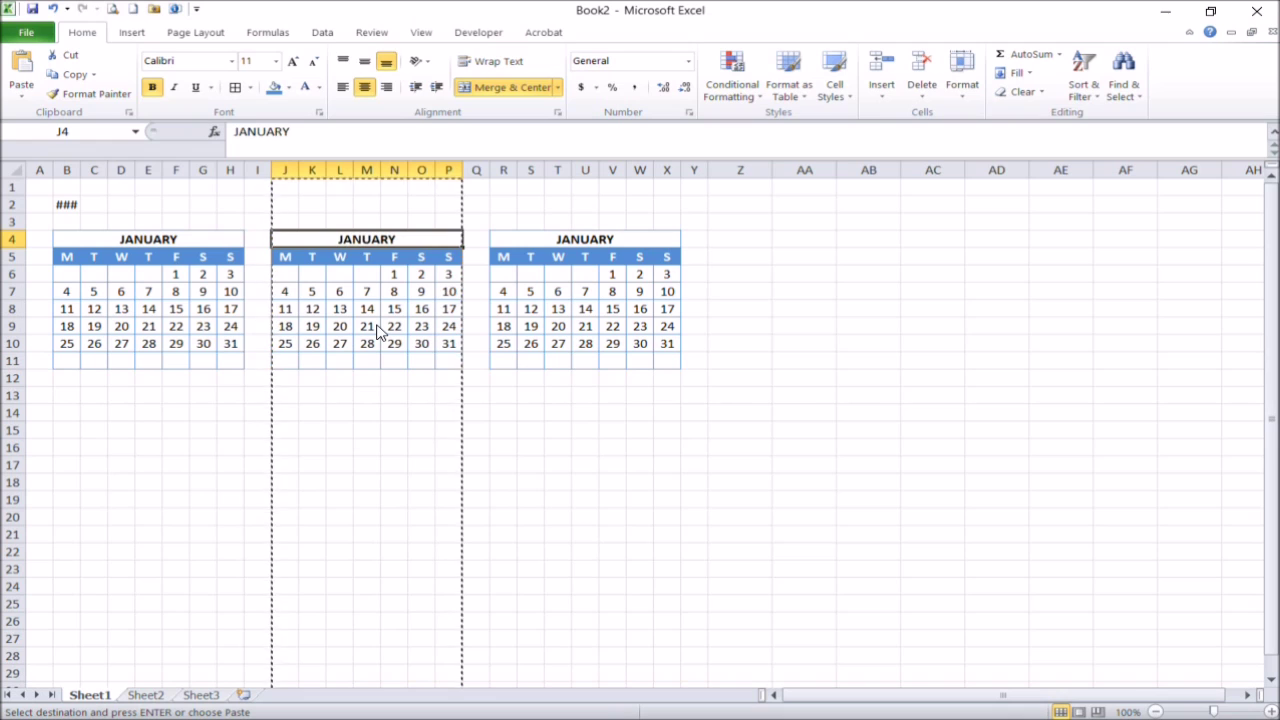
Step: Title the second and third month blocks FEBRUARY and MARCH
type("FEBRUARY")
key("Tab")
key("Tab")
type("MARCH")
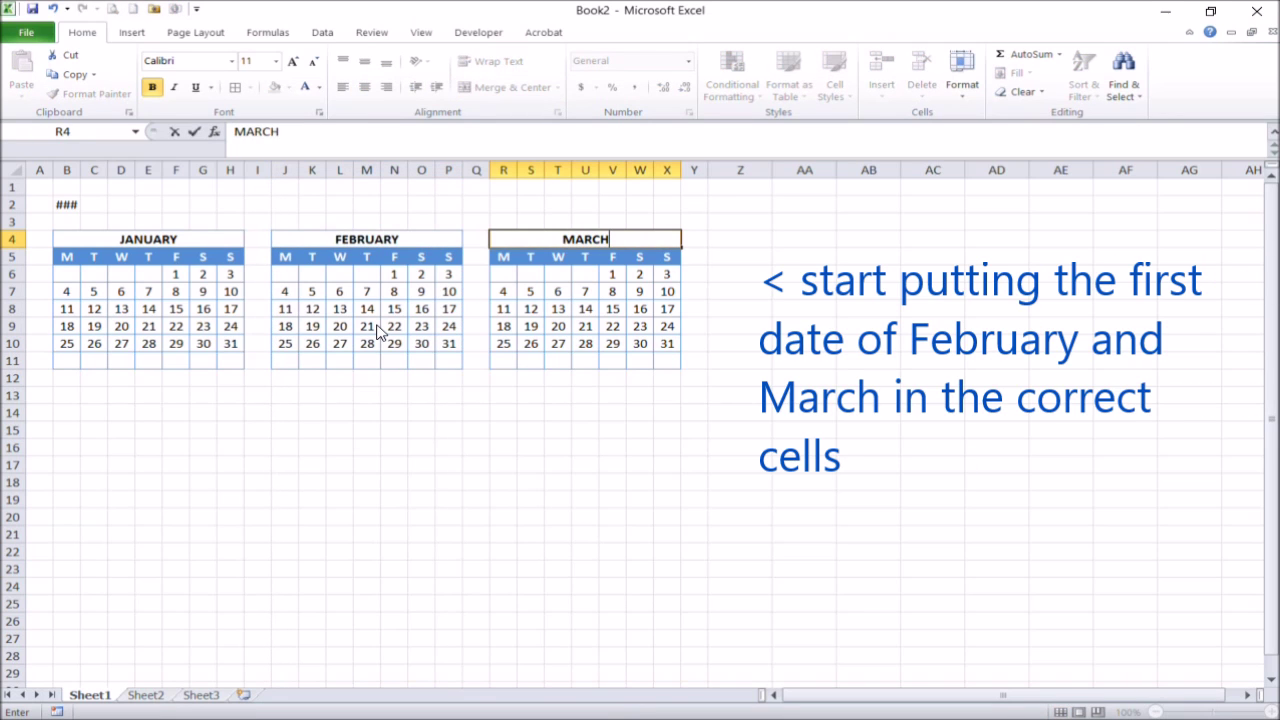
key("Return")
key("Return")
key("Left")
key("Left")
key("Left")
key("Left")
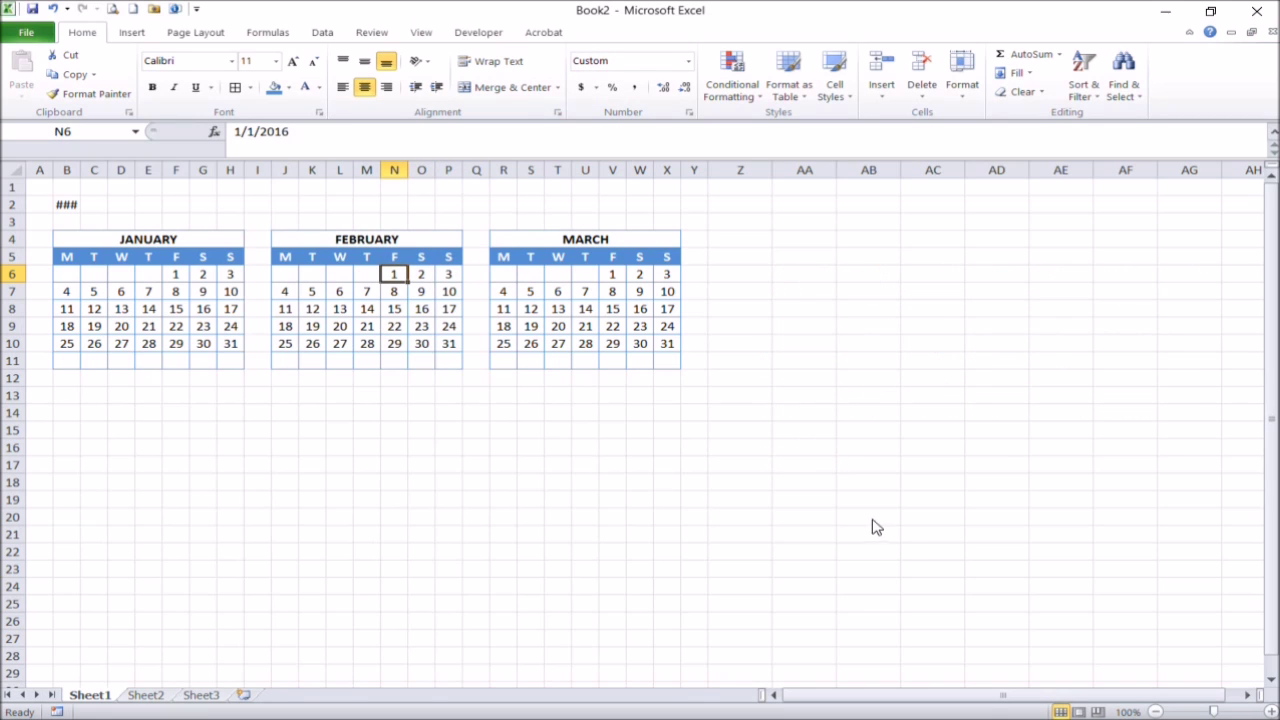
Step: Enter 1 FEB as February's start date in J6
left_click(63, 363)
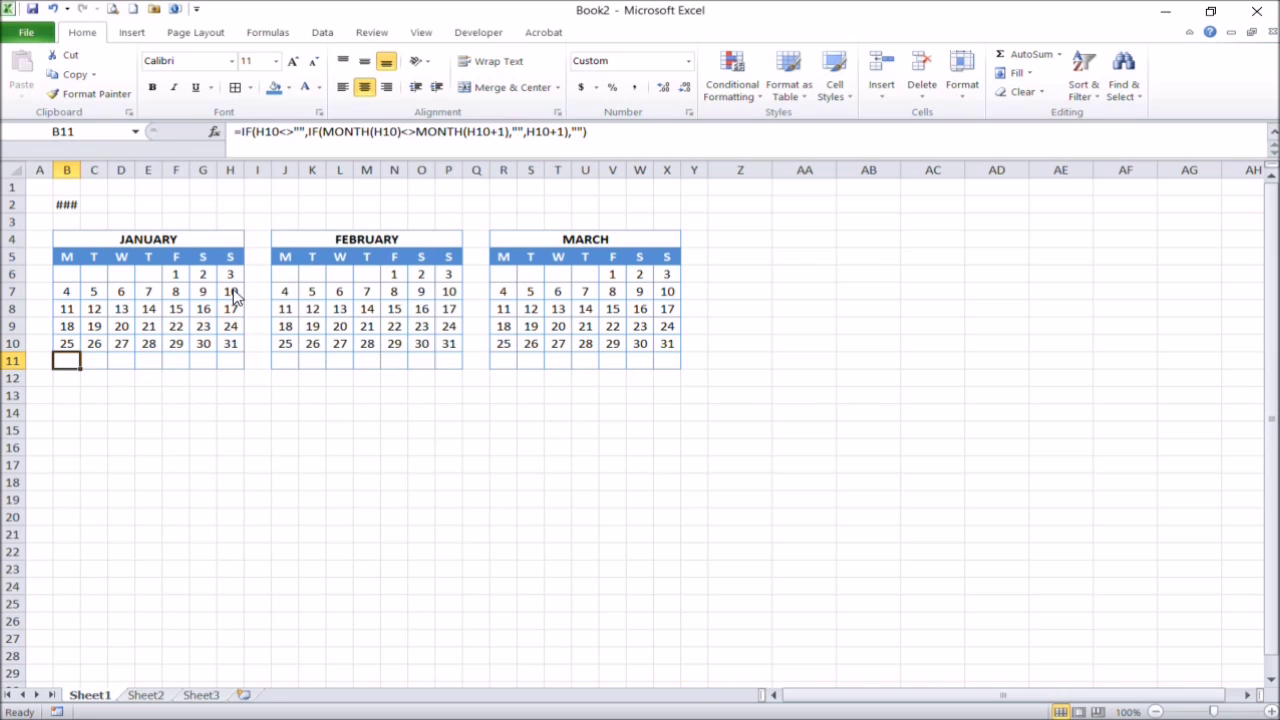
left_click(285, 276)
type("1 FEB")
key("Return")
Step: Fill February's first week with the next-day formula =J6+1 copied across K6:P6
key("Up")
key("Right")
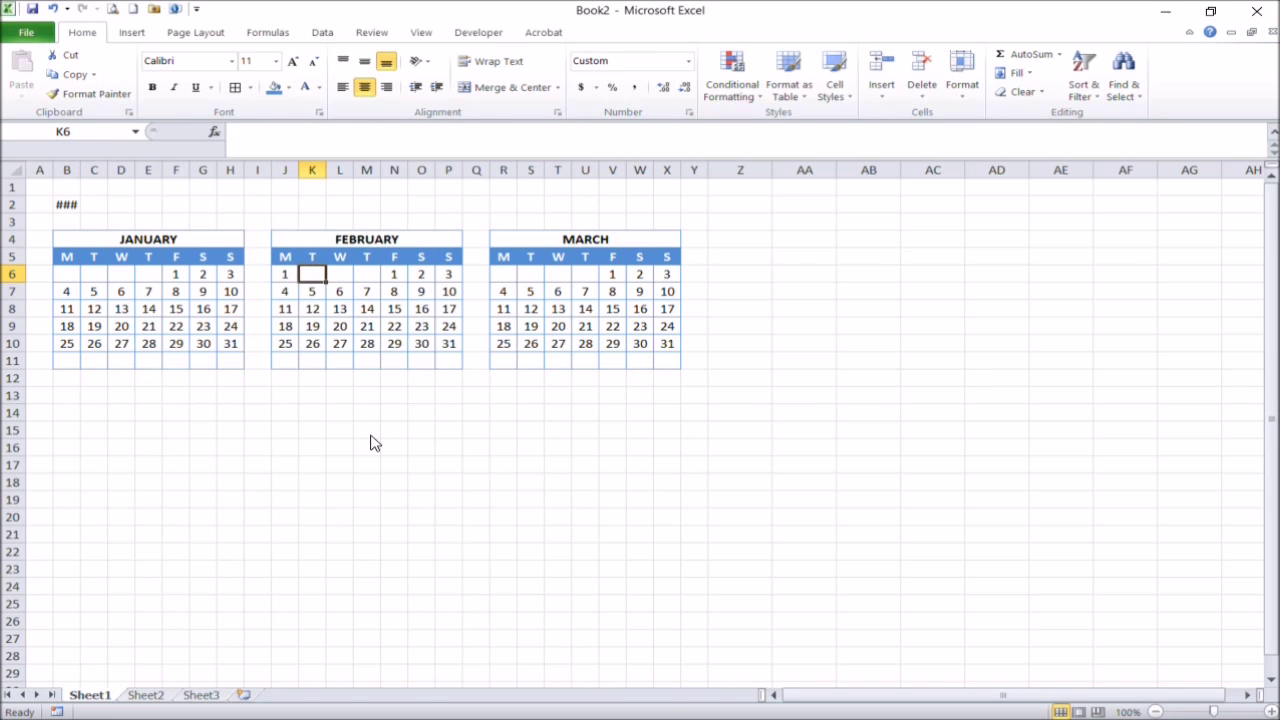
type("=J6+1")
key("Return")
key("Up")
key("ctrl+c")
key("Right")
key("shift+Right")
key("shift+Right")
key("shift+Right")
key("shift+Right")
key("Return")
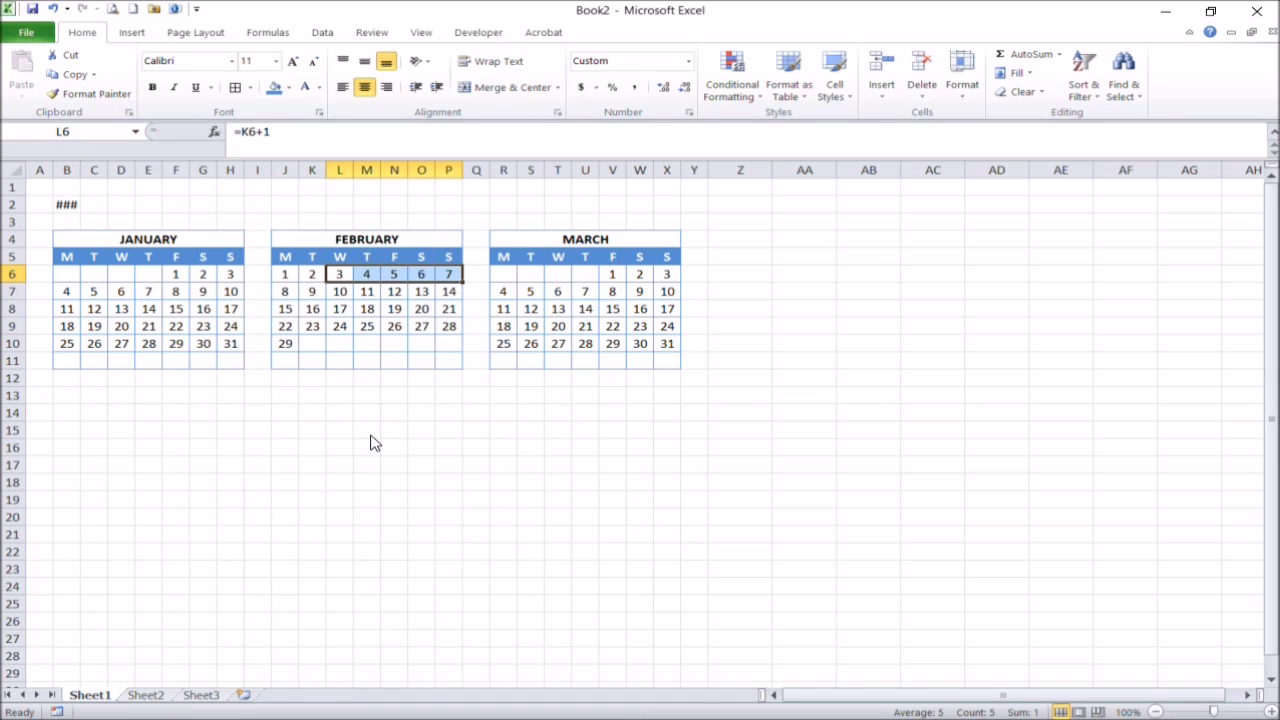
key("Down")
key("Down")
key("Down")
key("Down")
key("Left")
Step: Enter 1 MAR 16 as March's start date in S6
key("Right")
key("Right")
key("Right")
key("Up")
key("Up")
key("Up")
key("Up")
key("Right")
type("1 MAR 16")
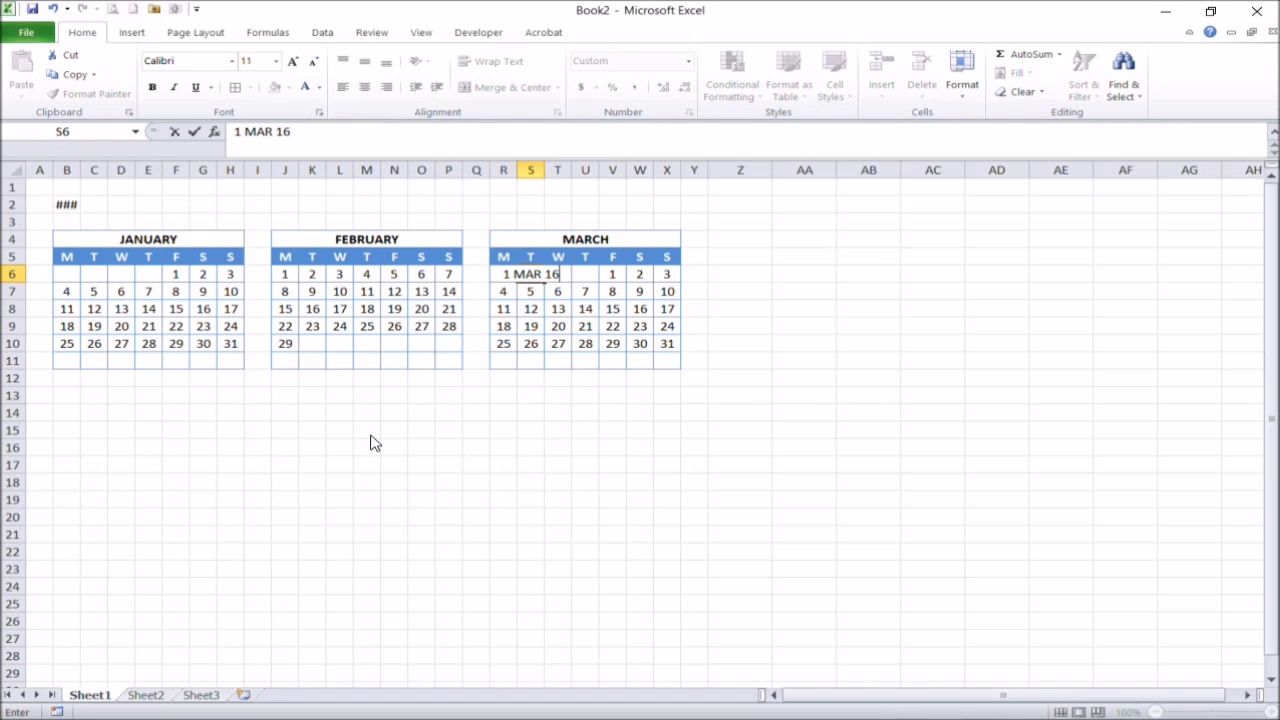
key("ctrl+Return")
Step: Fill March's first week with the next-day formula =S6+1 copied across T6:W6
key("Right")
type("=")
key("Left")
type("+1")
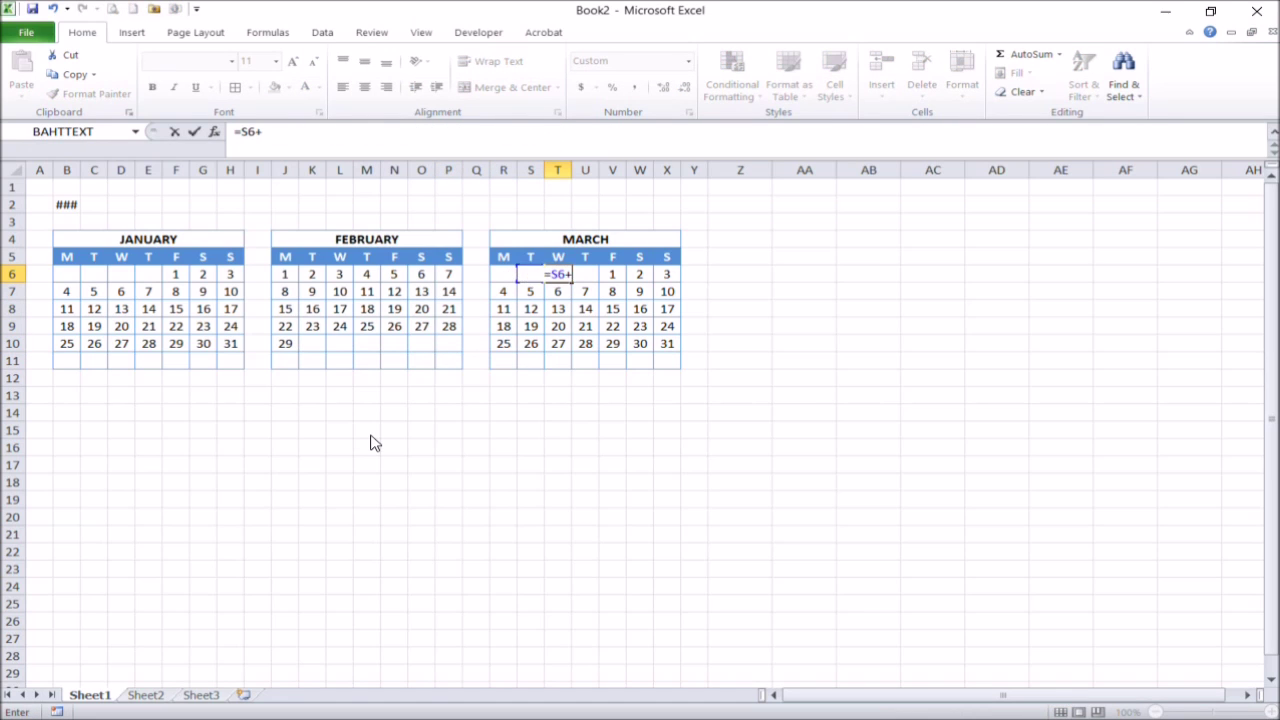
key("ctrl+Return")
key("ctrl+c")
key("Right")
key("shift+Right")
key("shift+Right")
key("ctrl+v")
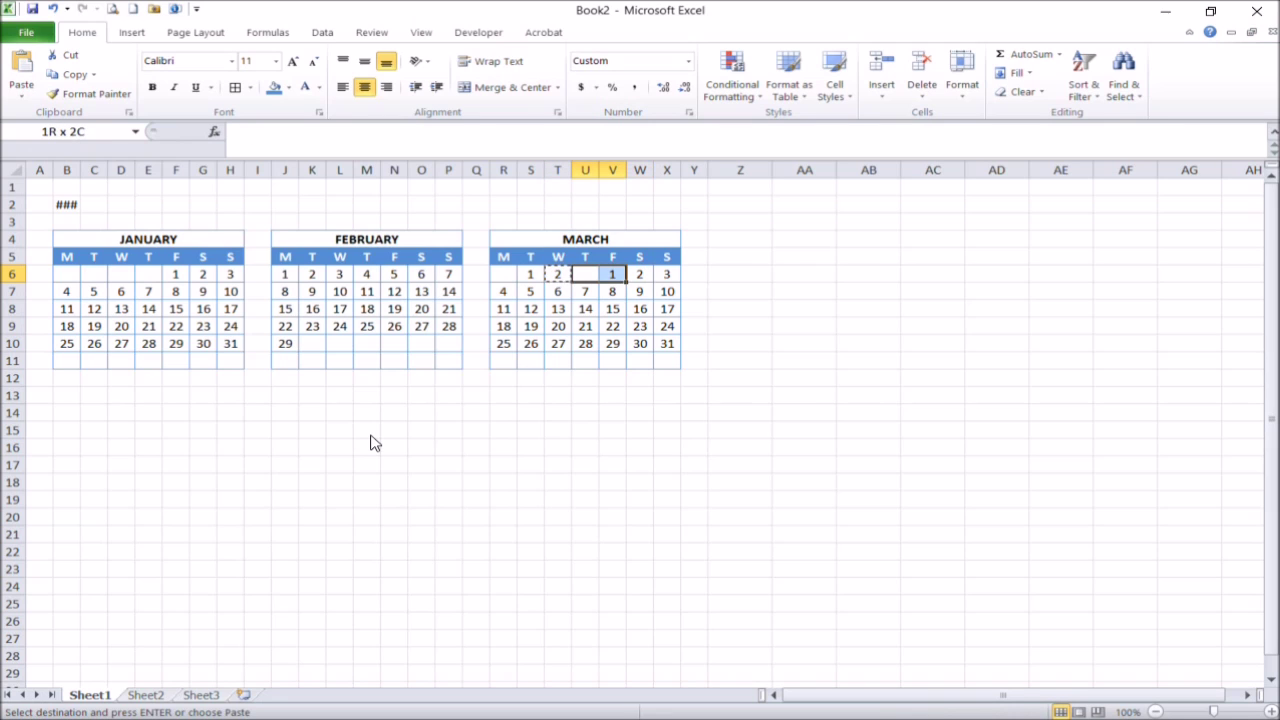
key("Return")
key("Down")
key("Down")
key("Down")
Step: Copy the three-month block B4:X11 and paste it at B13
key("Down")
key("Down")
key("Left")
key("Left")
key("Left")
key("Left")
key("Left")
key("Left")
key("Left")
key("Left")
key("Left")
key("Left")
key("Left")
key("Left")
key("Left")
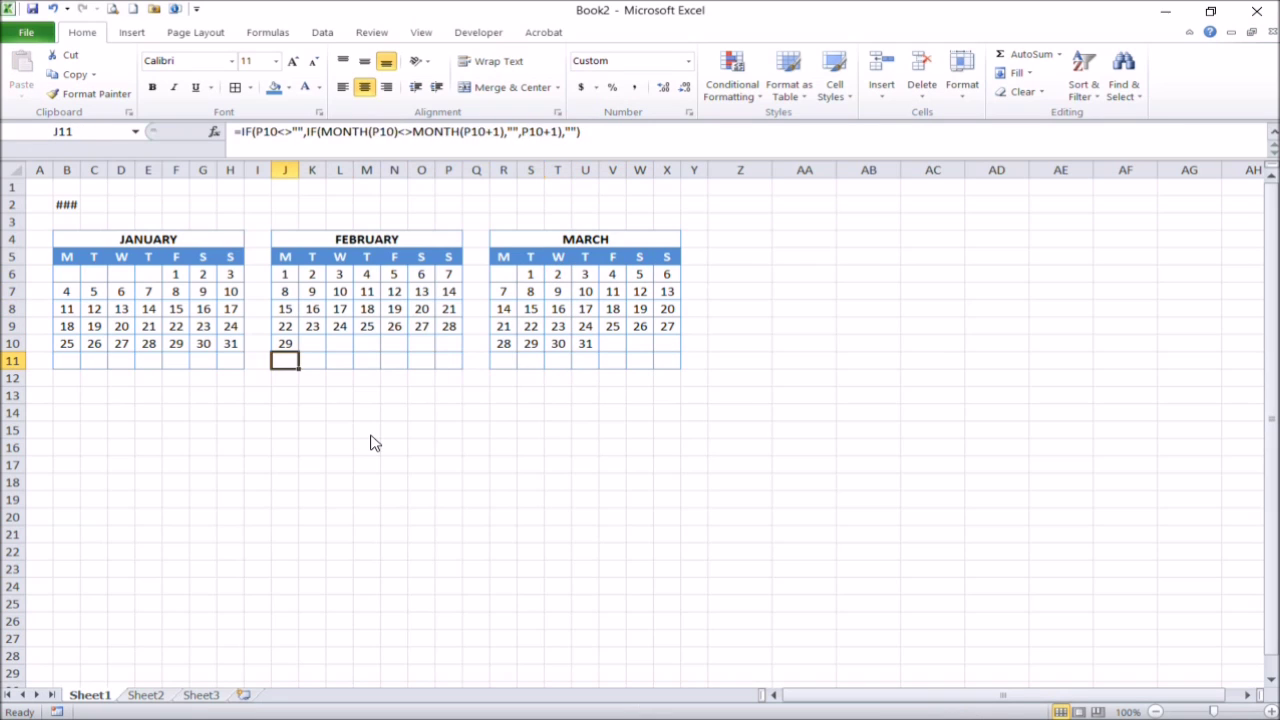
key("Up")
key("Up")
key("Up")
key("Up")
key("Up")
key("Up")
key("Up")
key("shift+Down")
key("shift+Down")
key("shift+Down")
key("shift+Down")
key("shift+Down")
key("shift+Down")
key("shift+Down")
key("shift+Right")
key("shift+Right")
key("shift+Right")
key("shift+Right")
key("shift+Right")
key("shift+Right")
key("shift+Right")
key("shift+Right")
key("shift+Right")
key("shift+Right")
key("shift+Right")
key("shift+Right")
key("shift+Right")
key("shift+Right")
key("shift+Right")
key("shift+Right")
key("ctrl+c")
key("Down")
key("Down")
key("Down")
key("Down")
key("Down")
key("Down")
key("Down")
key("Down")
key("Down")
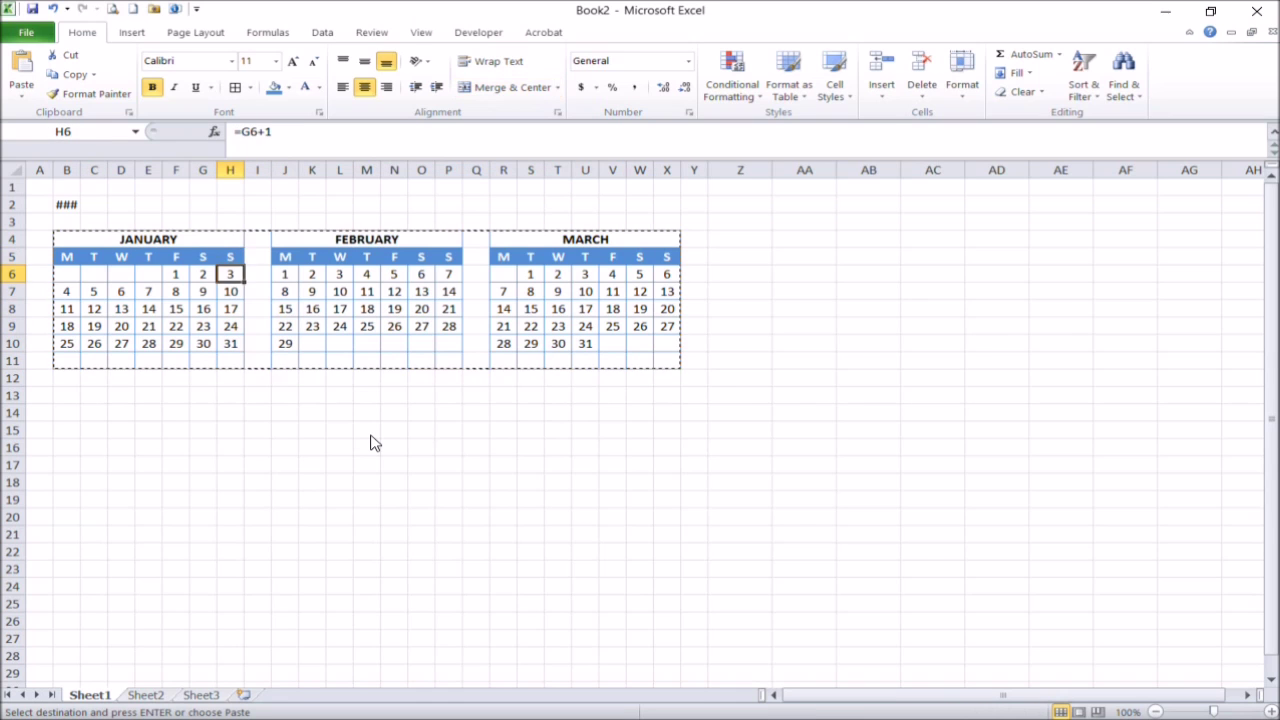
key("Left")
key("Left")
key("Left")
key("Left")
key("Left")
key("Left")
key("ctrl+v")
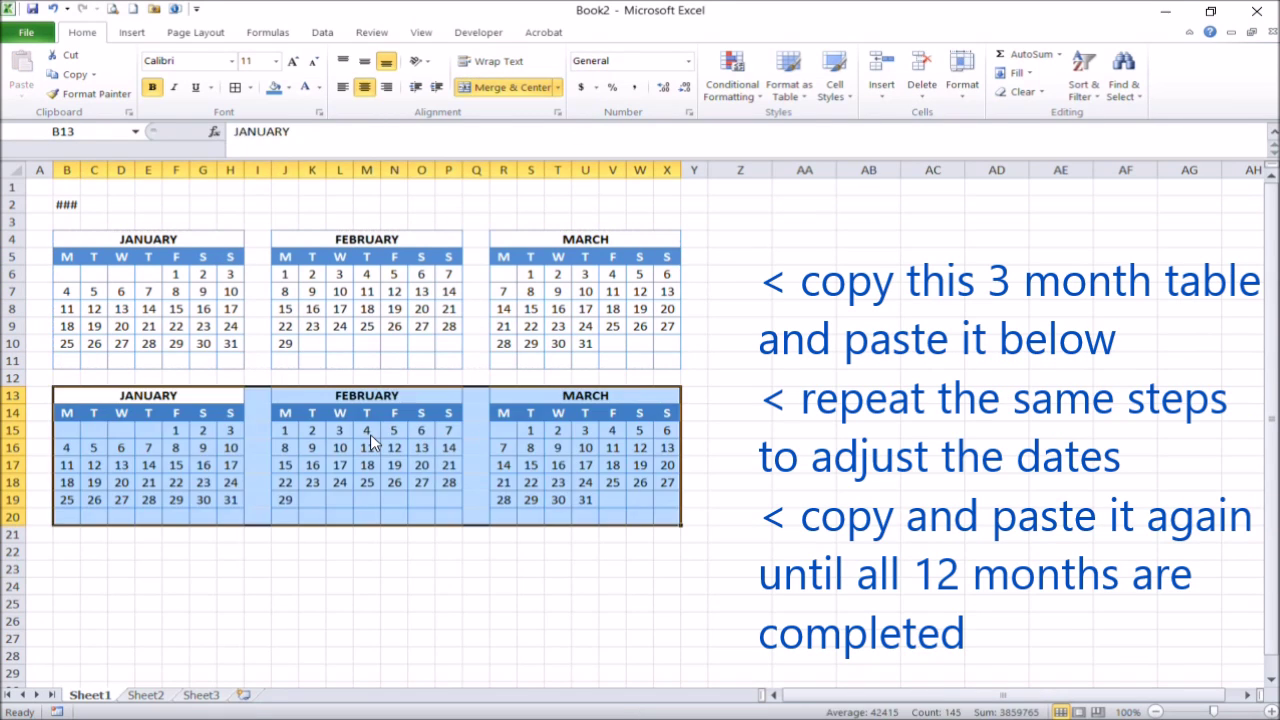
Step: Rename the pasted titles APRIL, MAY and JUNE and start April at 1 APR 16 in F15
type("APRIL")
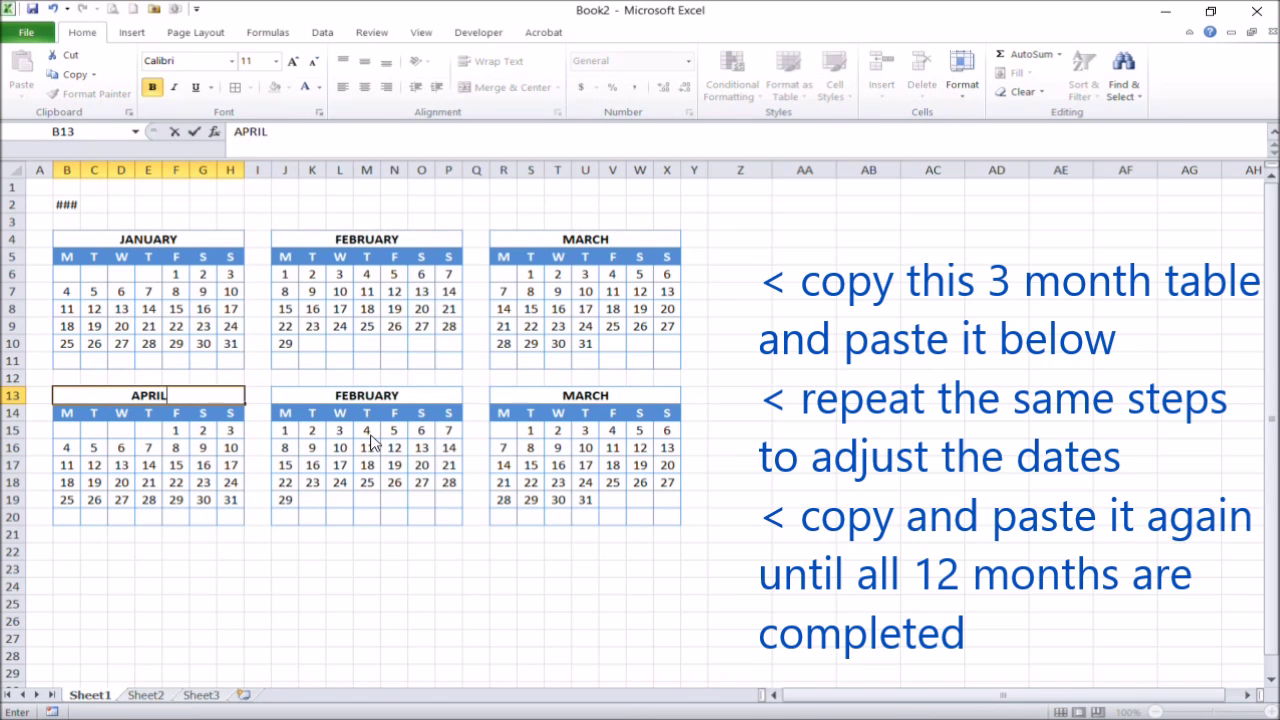
key("Right")
key("Right")
key("Right")
key("Left")
type("MAY")
key("Right")
key("Right")
type("JUNE")
key("Return")
key("Down")
key("Left")
key("Left")
key("Left")
key("Left")
key("Left")
key("Left")
key("Left")
key("Left")
key("Left")
key("Left")
key("Left")
key("Left")
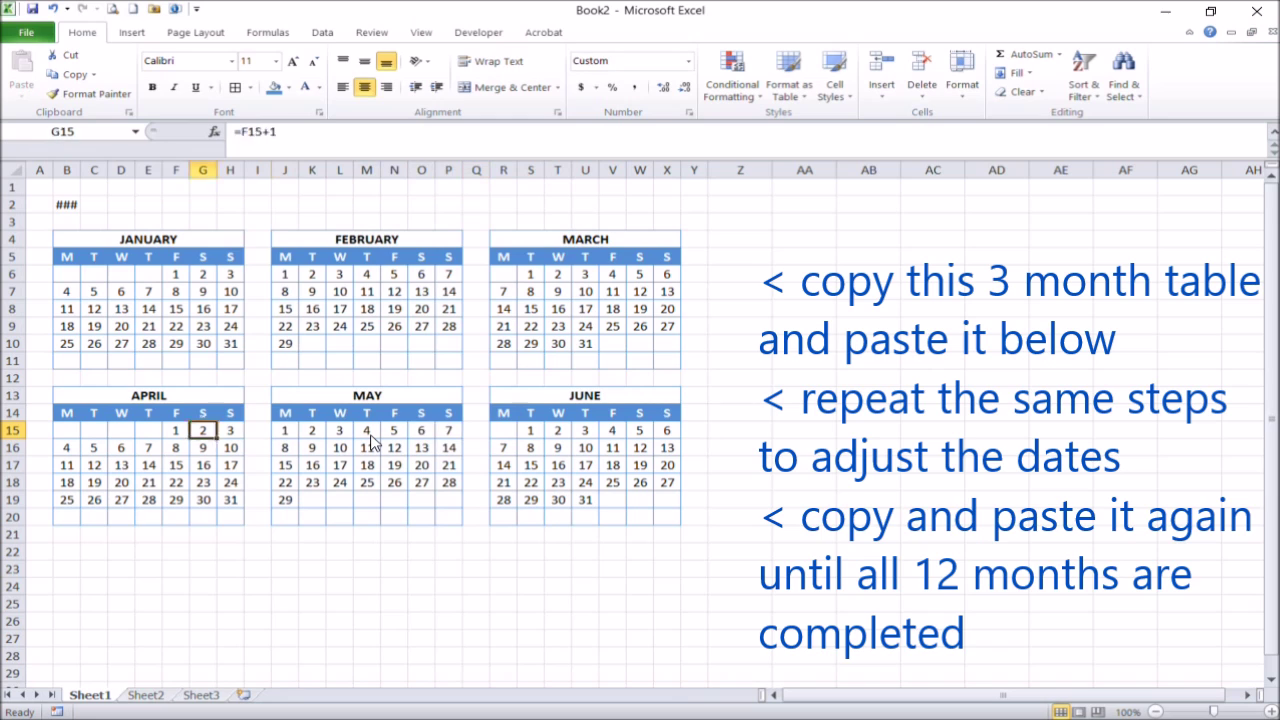
left_click(619, 348)
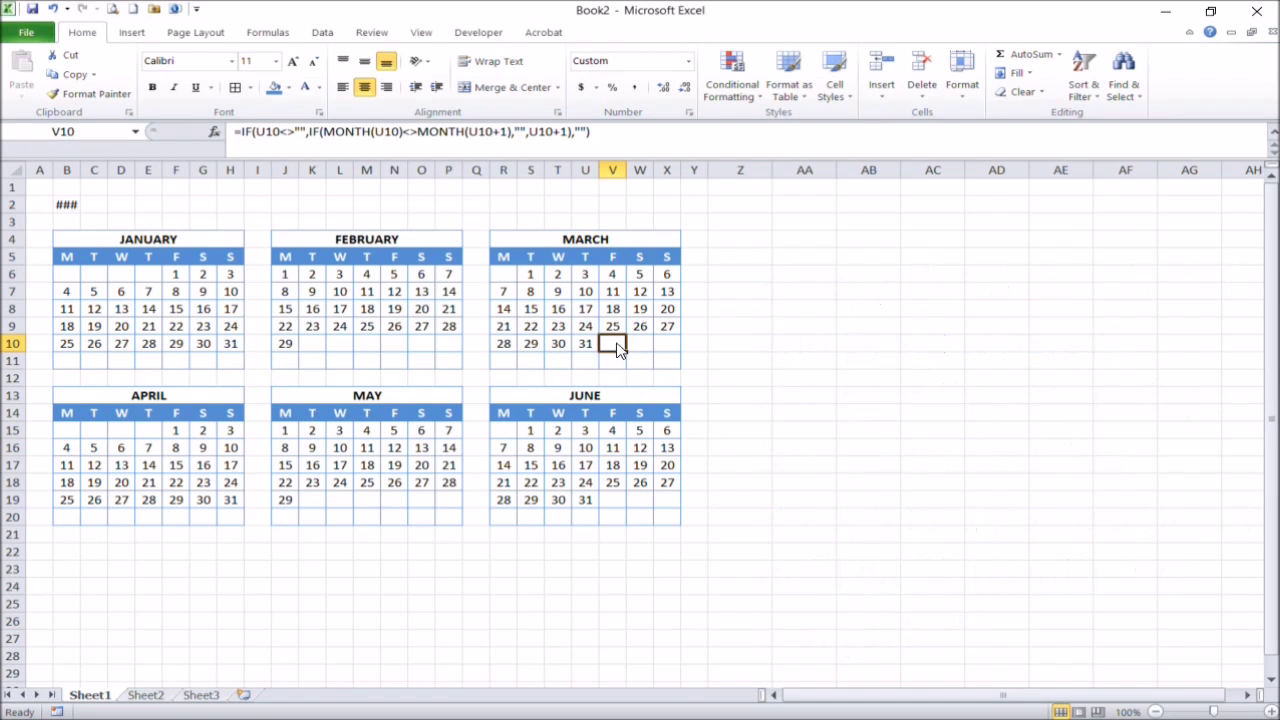
left_click(179, 431)
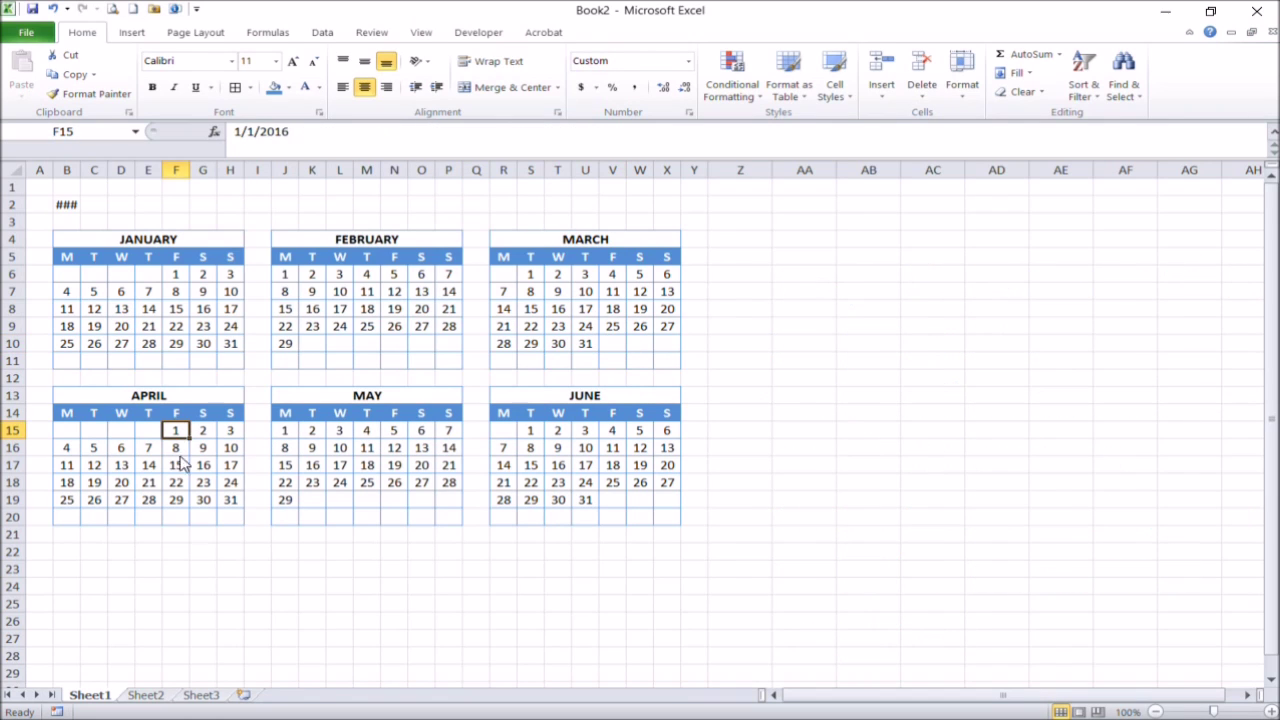
type("1 APR 16")
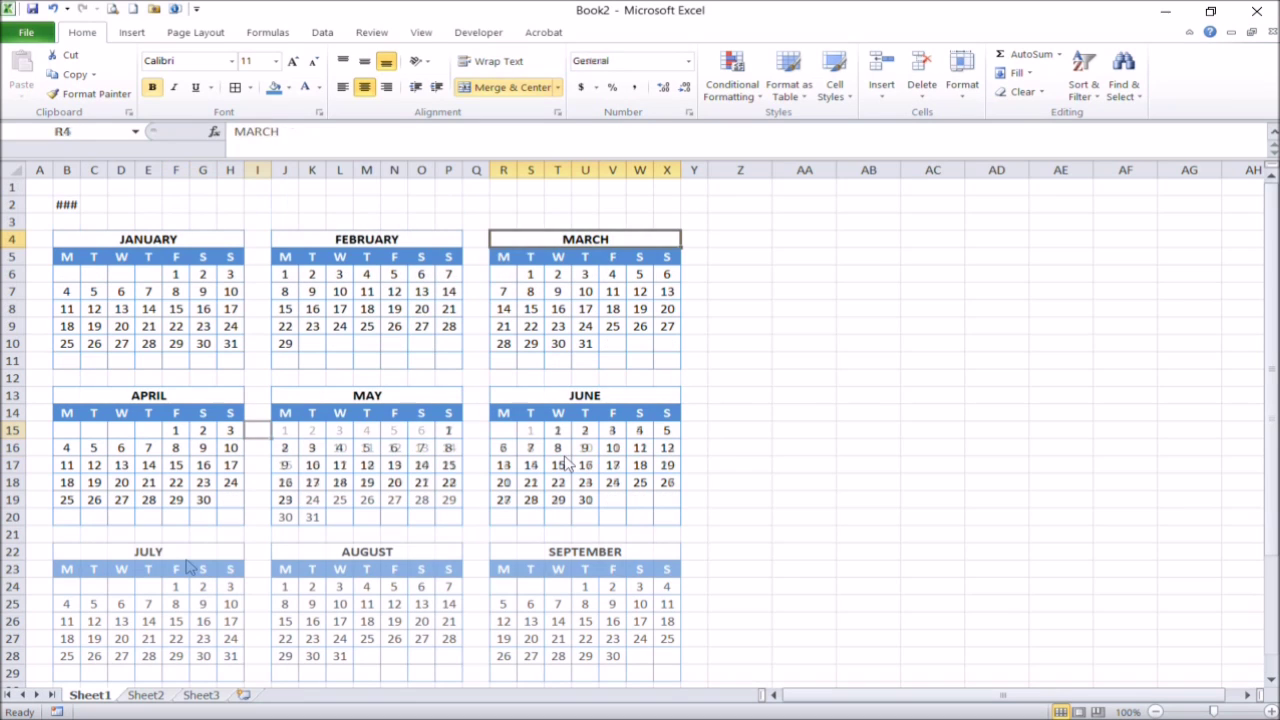
Step: Merge and center the 2016 title across B2:X2
key("Left")
key("Left")
key("Left")
key("Left")
key("Up")
key("Up")
key("Left")
key("Left")
key("Left")
key("Left")
key("Left")
key("Left")
key("shift+Right")
key("shift+Right")
key("shift+Right")
key("shift+Right")
key("shift+Right")
key("shift+Right")
key("shift+Right")
key("shift+Right")
key("shift+Right")
key("shift+Right")
key("shift+Right")
key("shift+Right")
key("shift+Right")
key("shift+Right")
key("shift+Right")
key("shift+Right")
key("shift+Right")
key("shift+Right")
key("shift+Right")
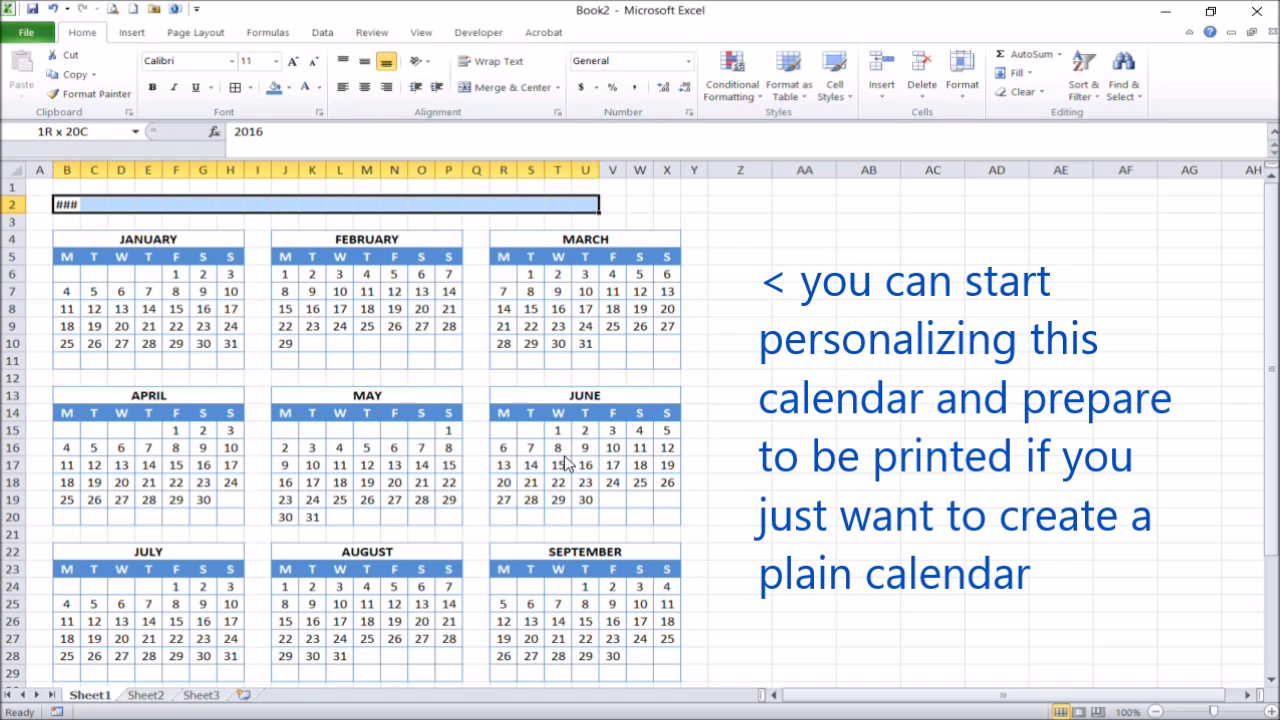
key("shift+Right")
key("shift+Right")
key("shift+Right")
left_click(514, 88)
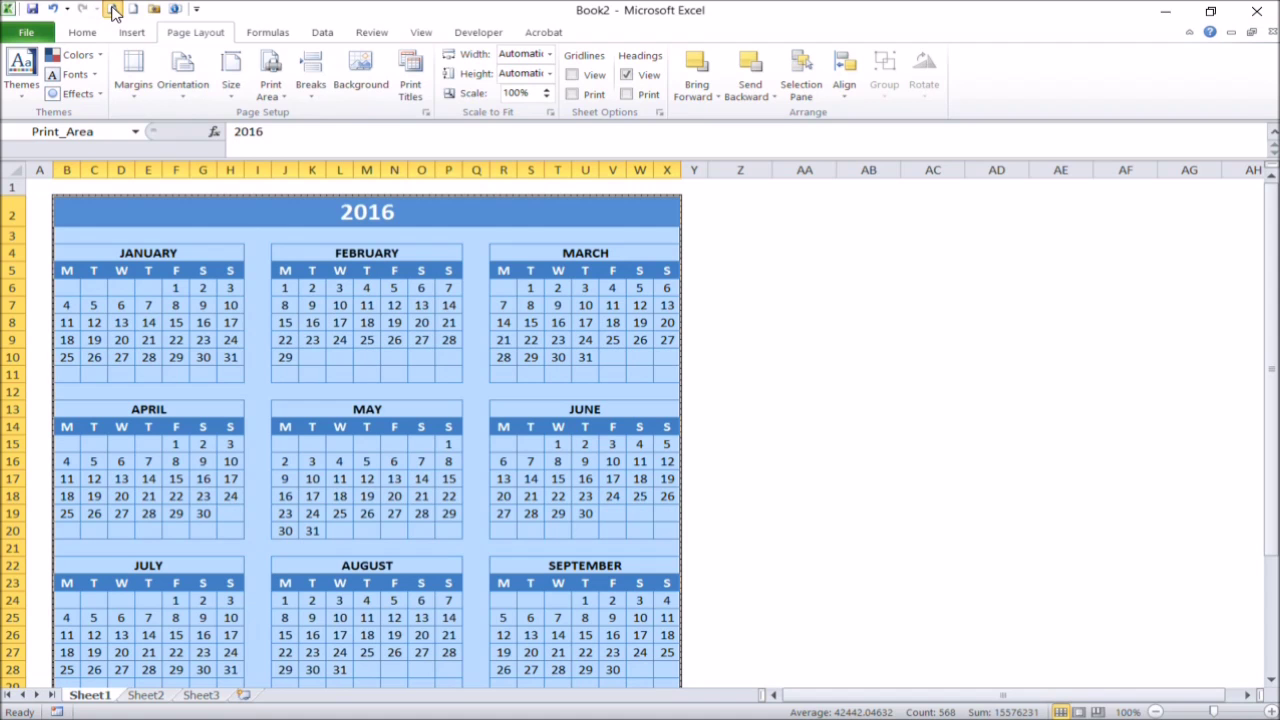
Step: Check the calendar in print preview, then begin typing the event table header
left_click(112, 10)
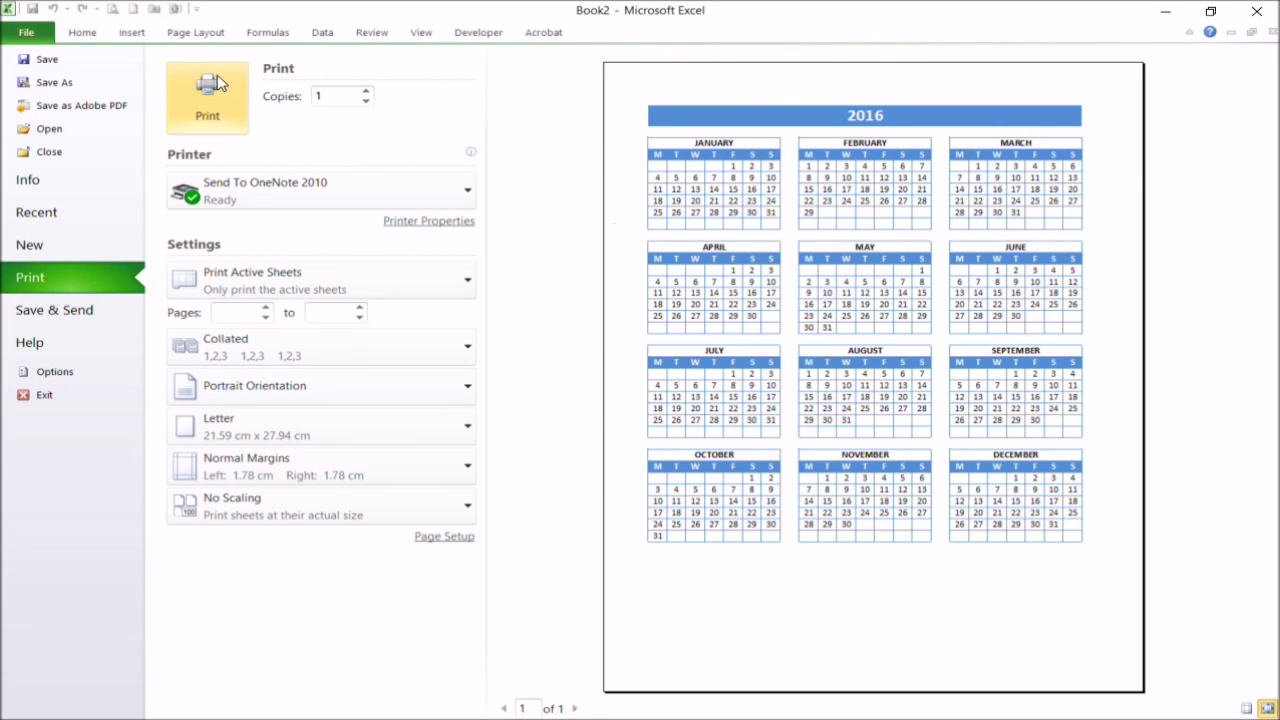
left_click(94, 36)
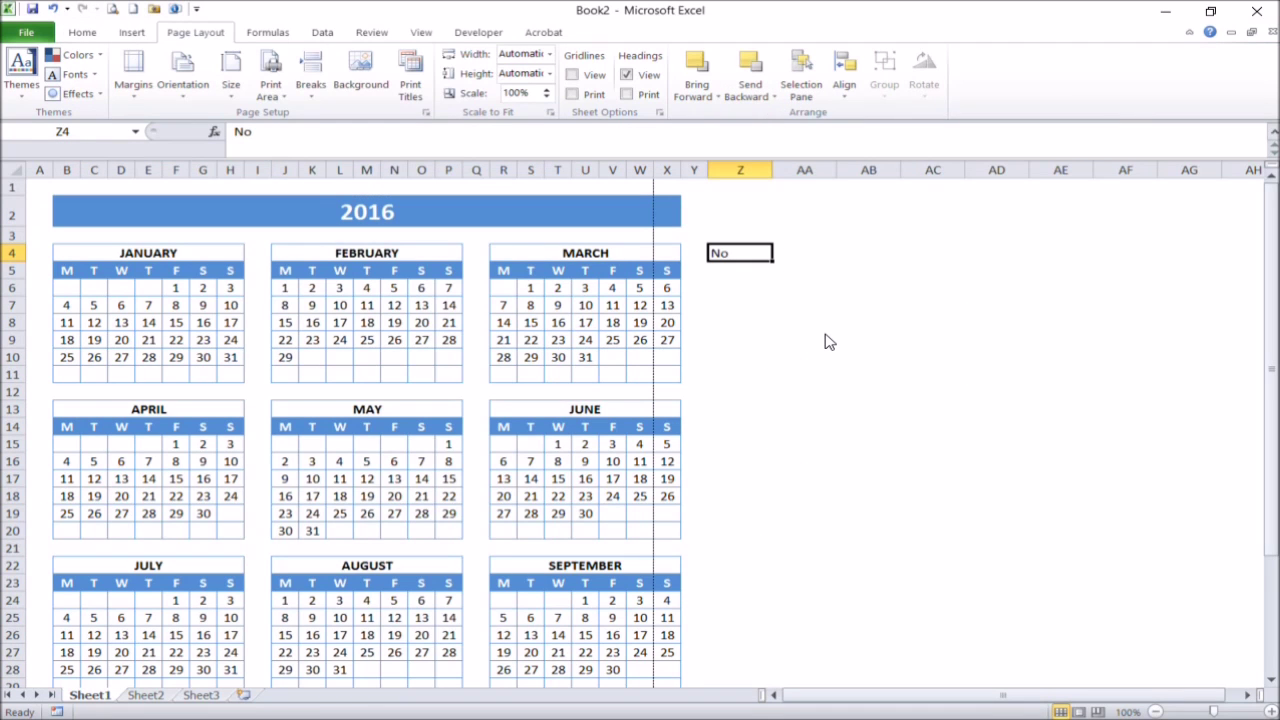
type("Da")
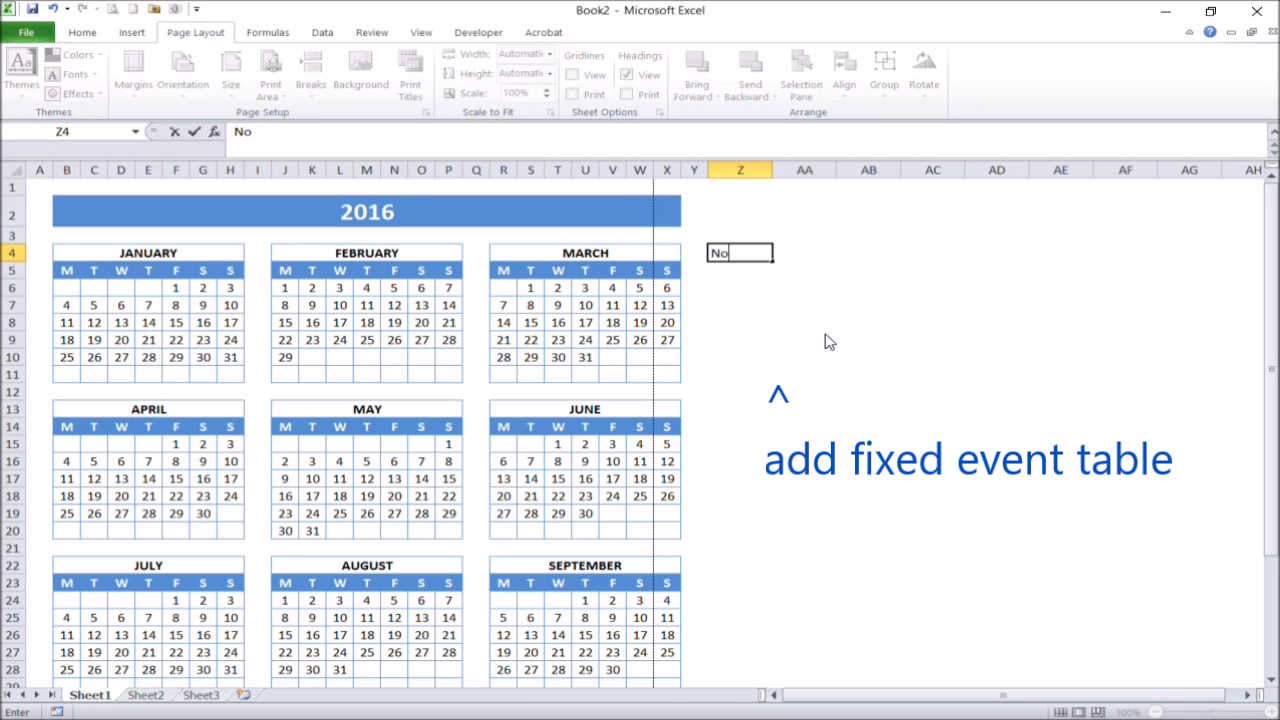
Step: Fill in the No and Date headings and enter 1 Jan 16 as the first table date
key("Tab")
type("D")
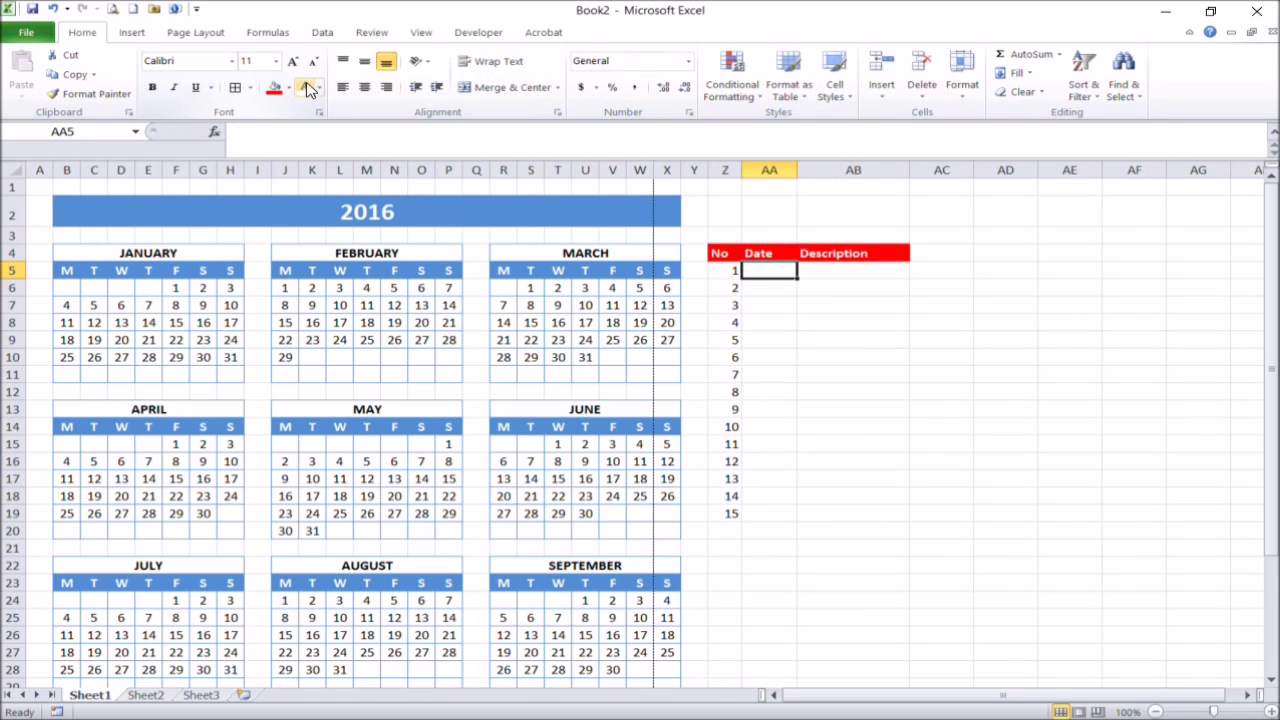
type("1 jan 16")
key("Return")
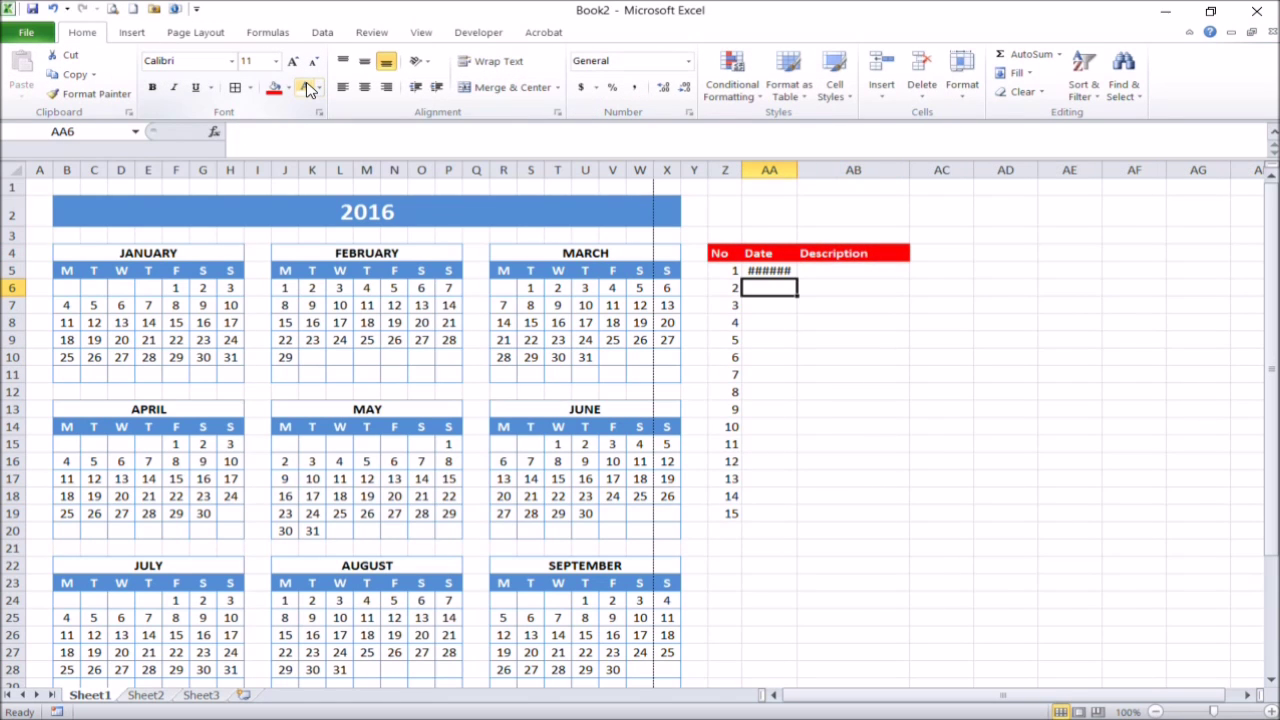
Step: Enter 22 Jan 16 as the second date and autofit the Date column AA
type("22 j")
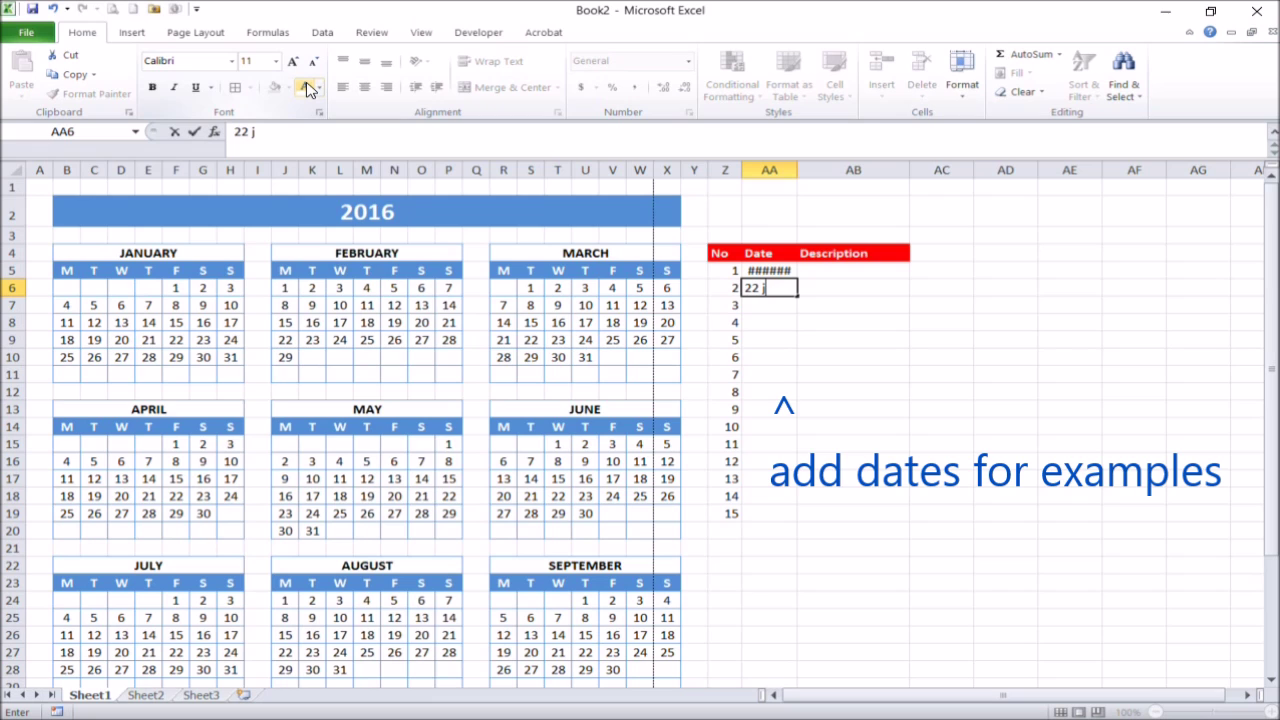
type("an 16")
key("Return")
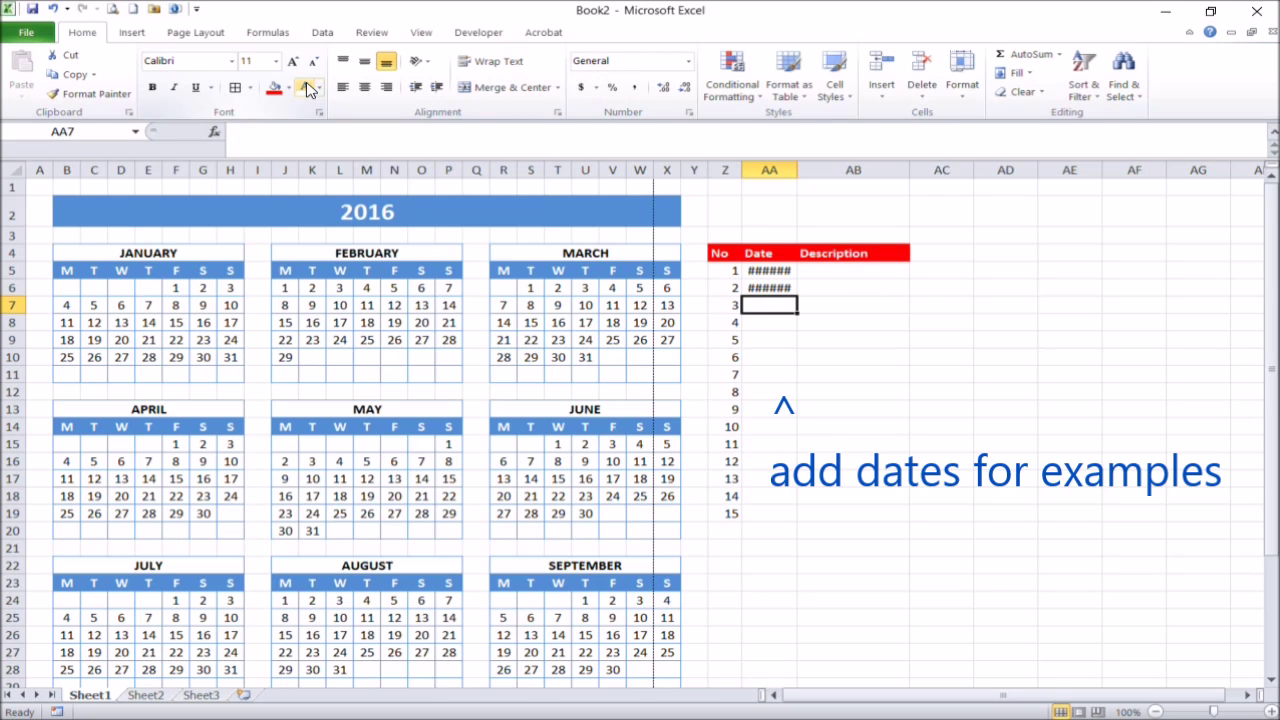
double_click(800, 170)
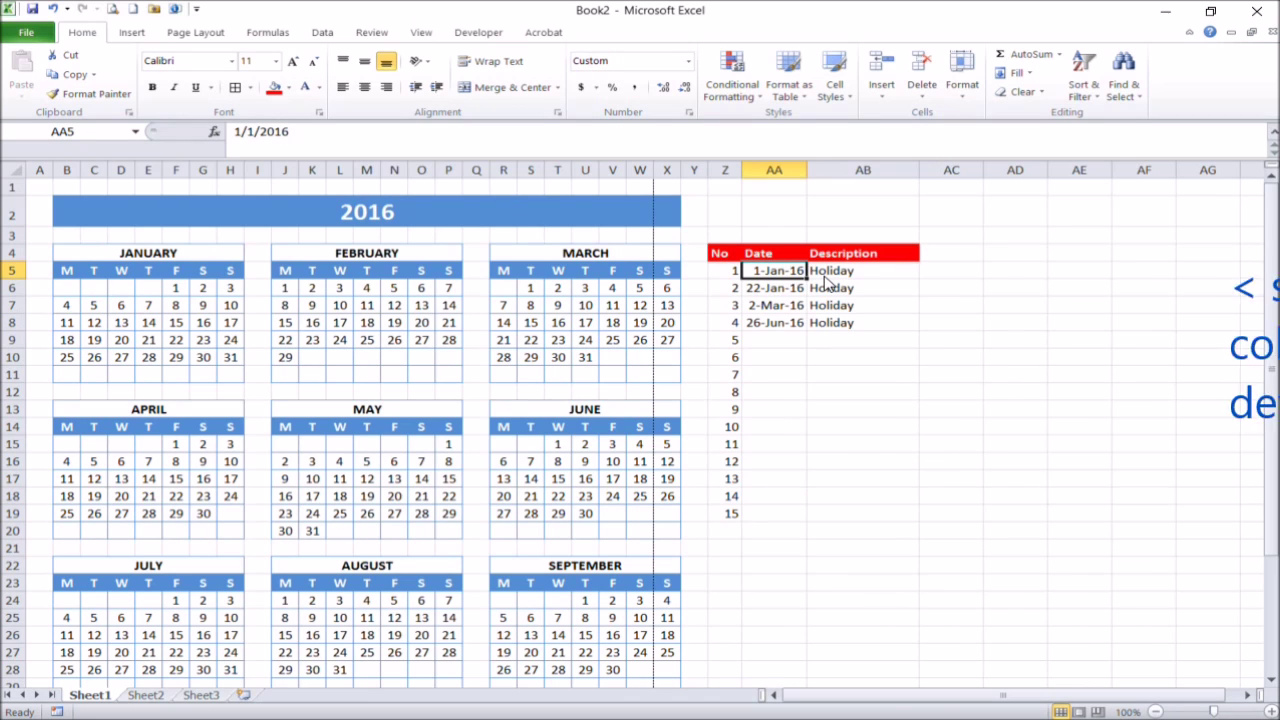
Step: Name the Date column range down to row 19 'Holiday'
key("shift+Down")
key("shift+Down")
key("shift+Down")
key("shift+Down")
key("shift+Down")
key("shift+Down")
key("shift+Down")
key("shift+Down")
key("shift+Down")
key("shift+Down")
key("shift+Down")
key("shift+Down")
key("shift+Down")
key("shift+Down")
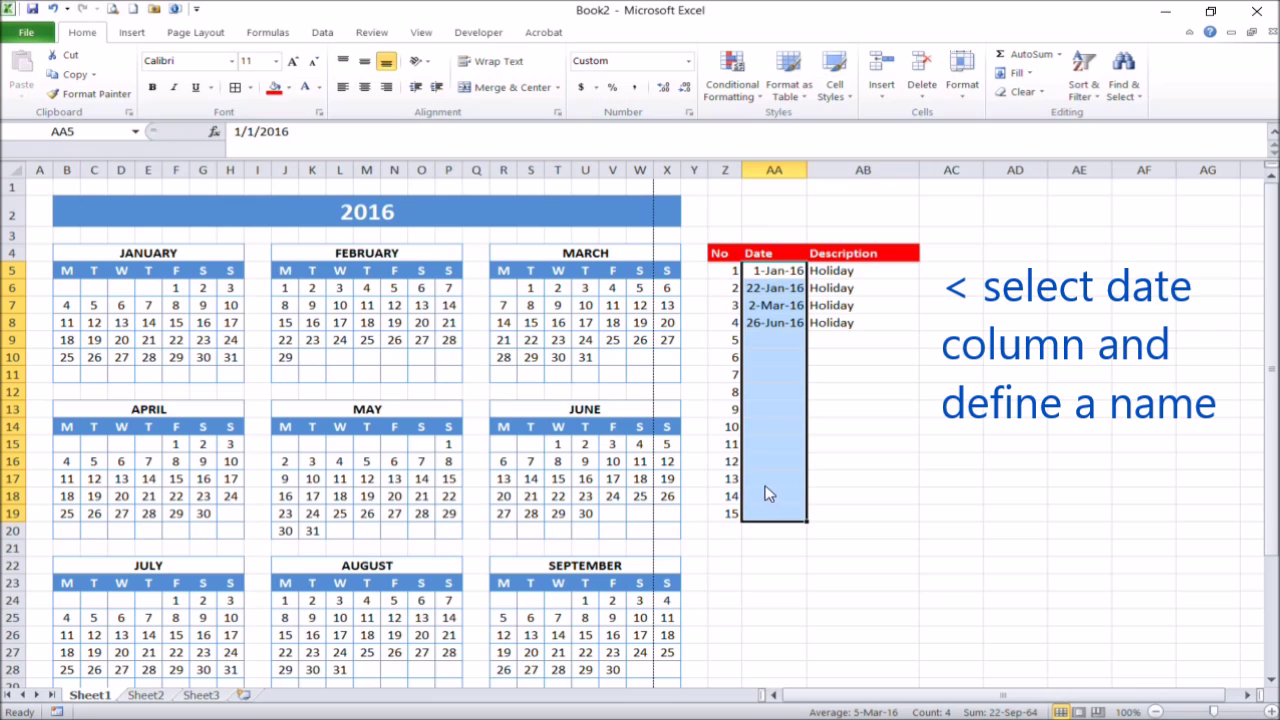
left_click(50, 133)
type("Holiday")
key("Return")
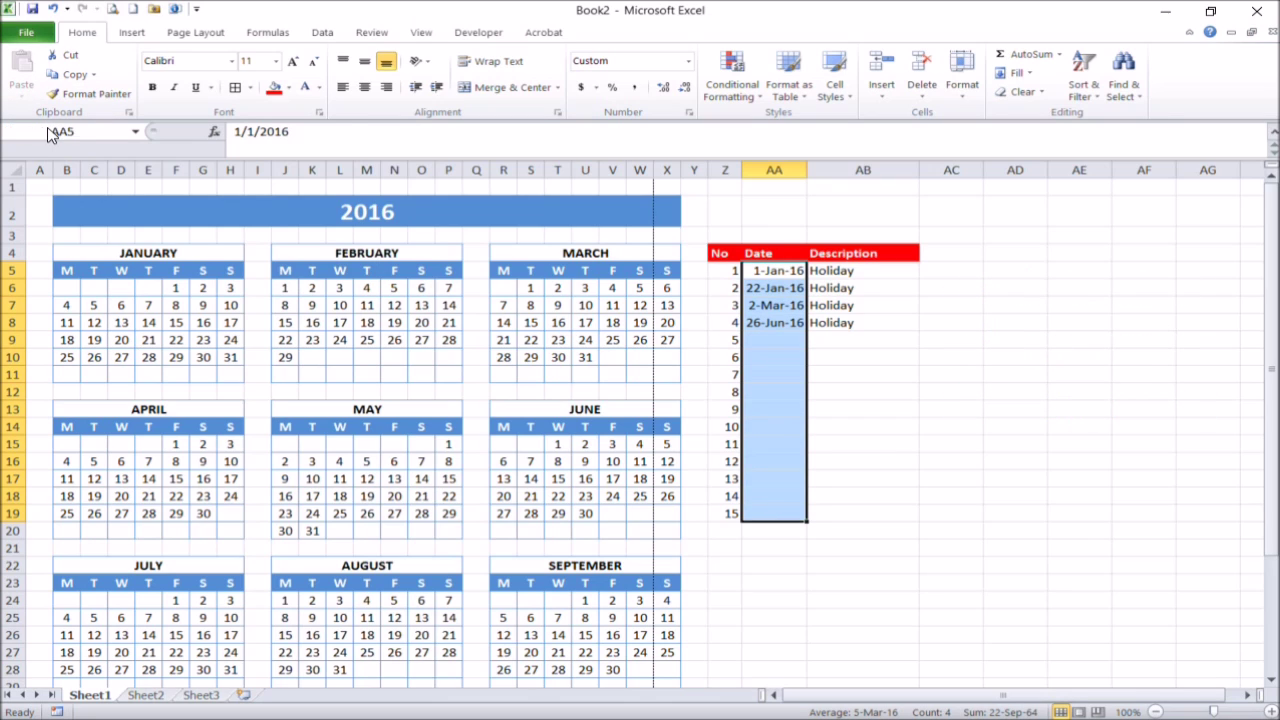
key("Down")
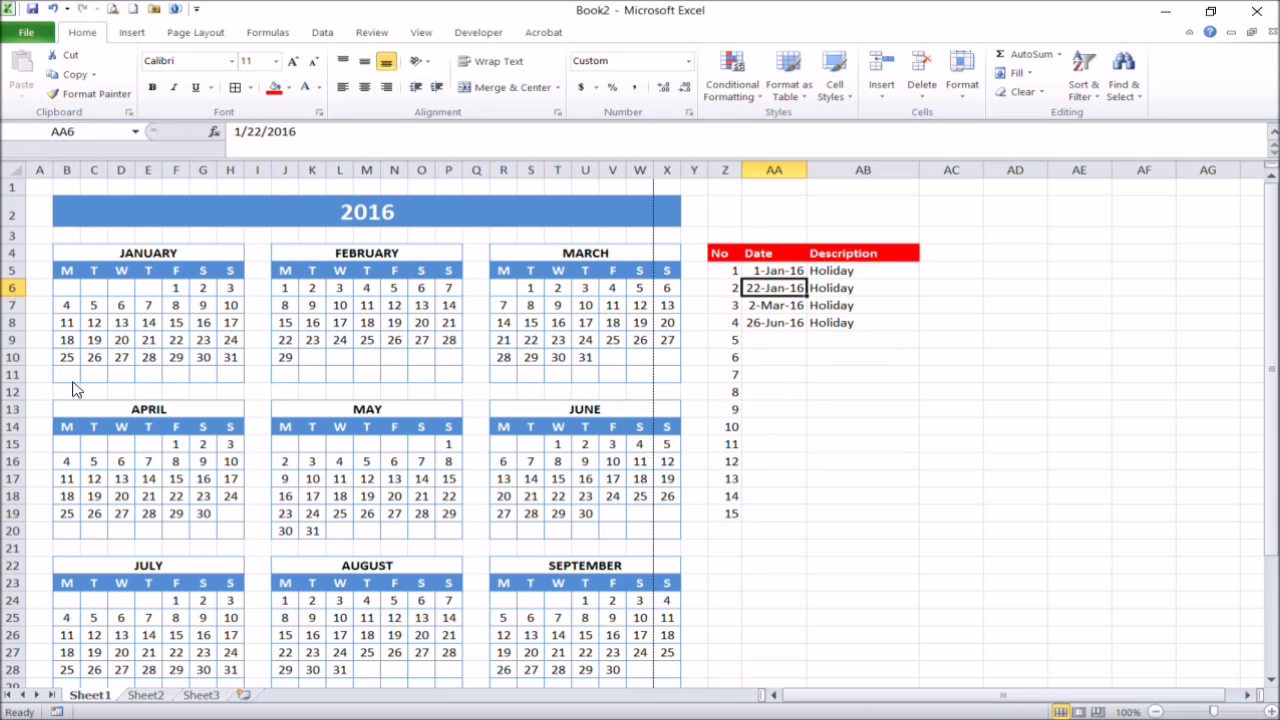
left_click(64, 289)
Step: Select the calendar dates B6:X38 and create a formula rule =MATCH(B6,Holiday,0)
key("shift+Right")
key("shift+Right")
key("shift+Right")
key("shift+Right")
key("shift+Right")
key("shift+Right")
key("shift+Right")
key("shift+Right")
key("shift+Right")
key("shift+Right")
key("shift+Right")
key("shift+Right")
key("shift+Right")
key("shift+Right")
key("shift+Right")
key("shift+Right")
key("shift+Right")
key("shift+Right")
key("shift+Right")
key("shift+Right")
key("shift+Right")
key("shift+Right")
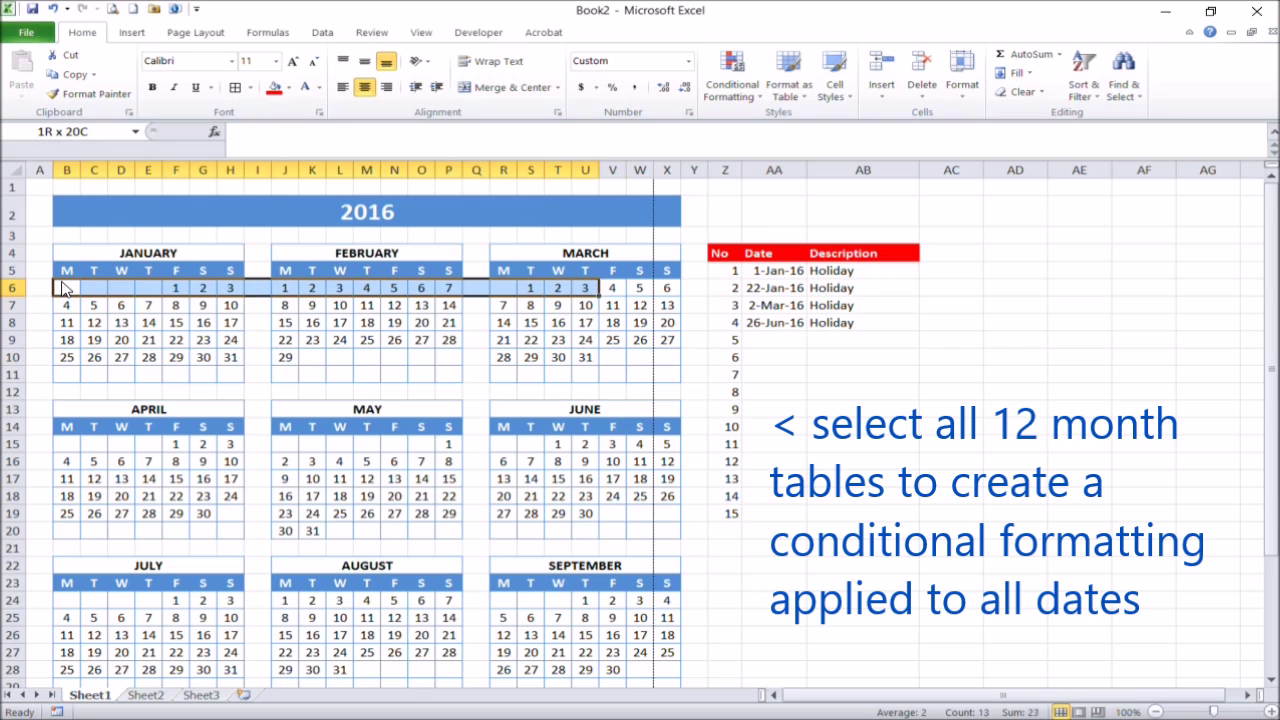
key("shift+Down")
key("shift+Page_Down")
key("shift+Down")
key("shift+Down")
key("shift+Down")
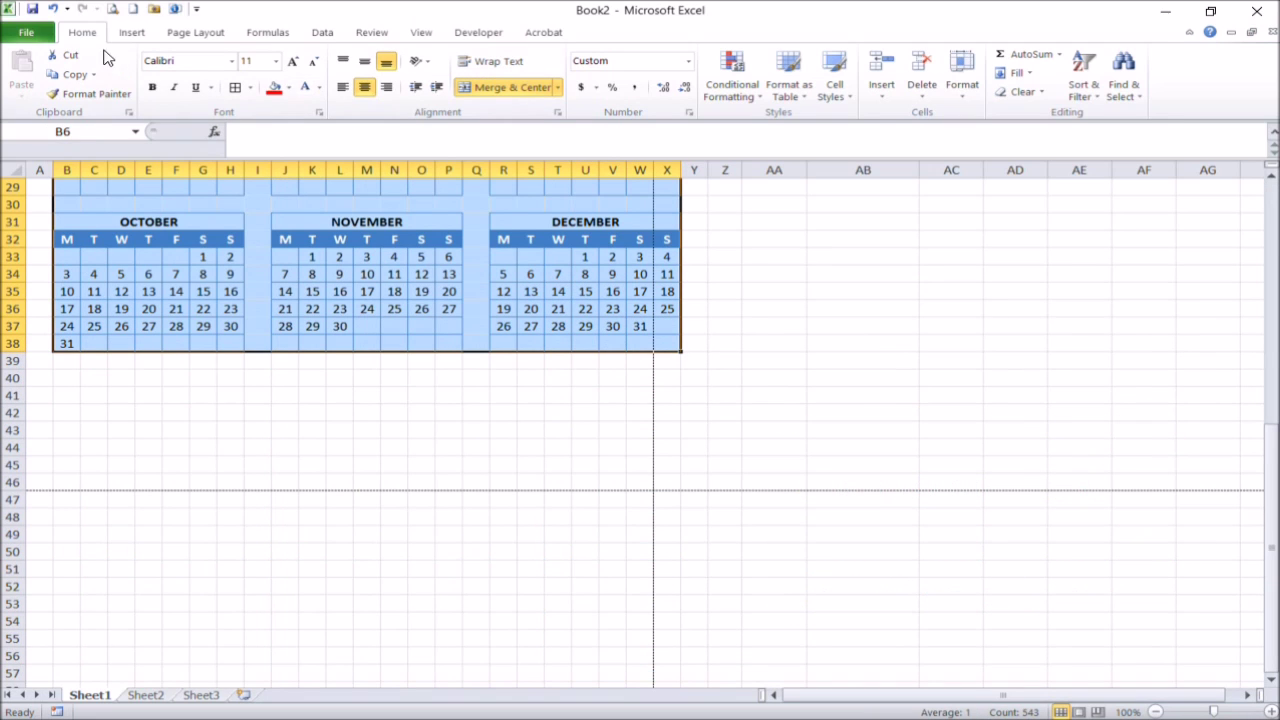
left_click(748, 97)
left_click(673, 316)
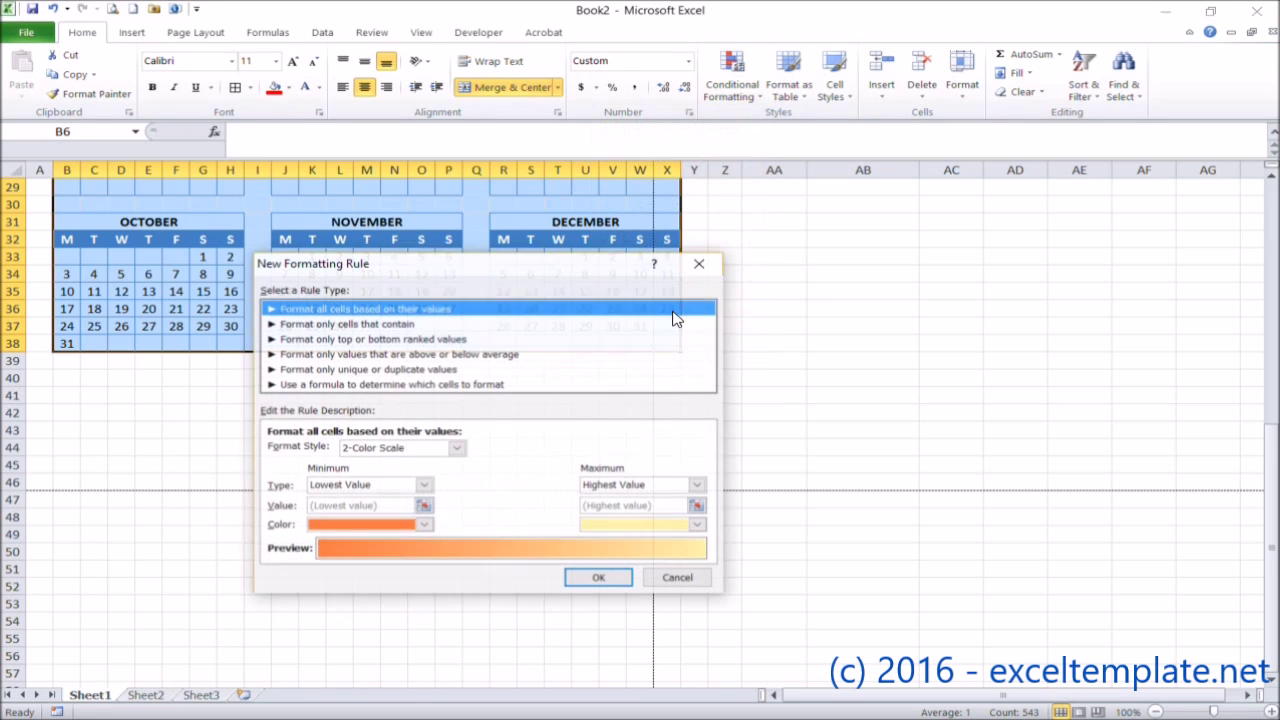
left_click(481, 385)
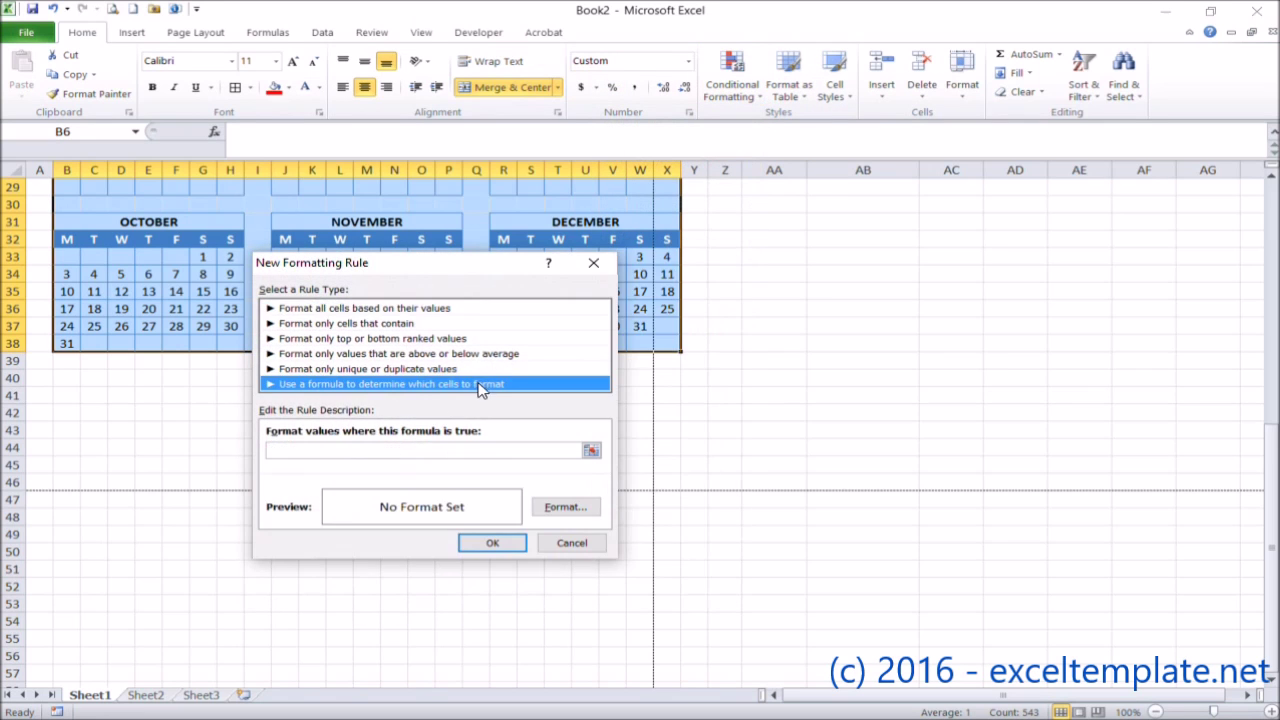
left_click(333, 450)
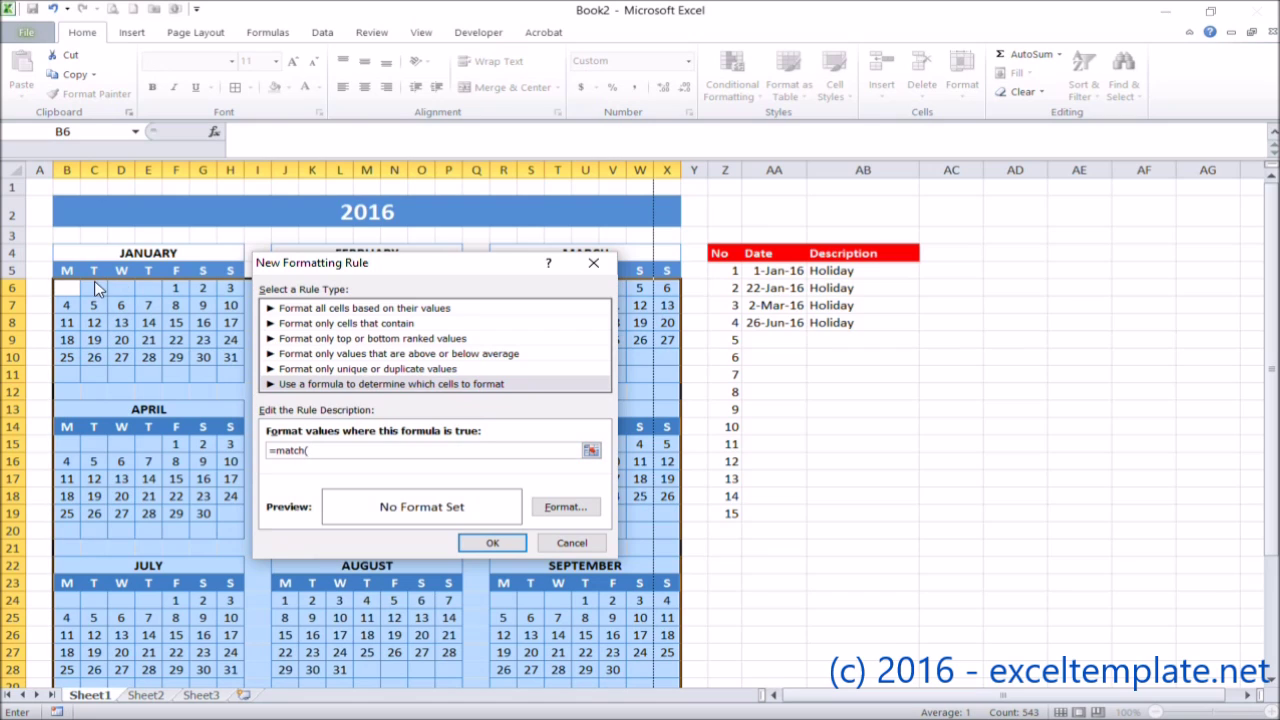
left_click(70, 290)
Step: Give the holiday rule a red fill with white font and apply it
left_click(590, 507)
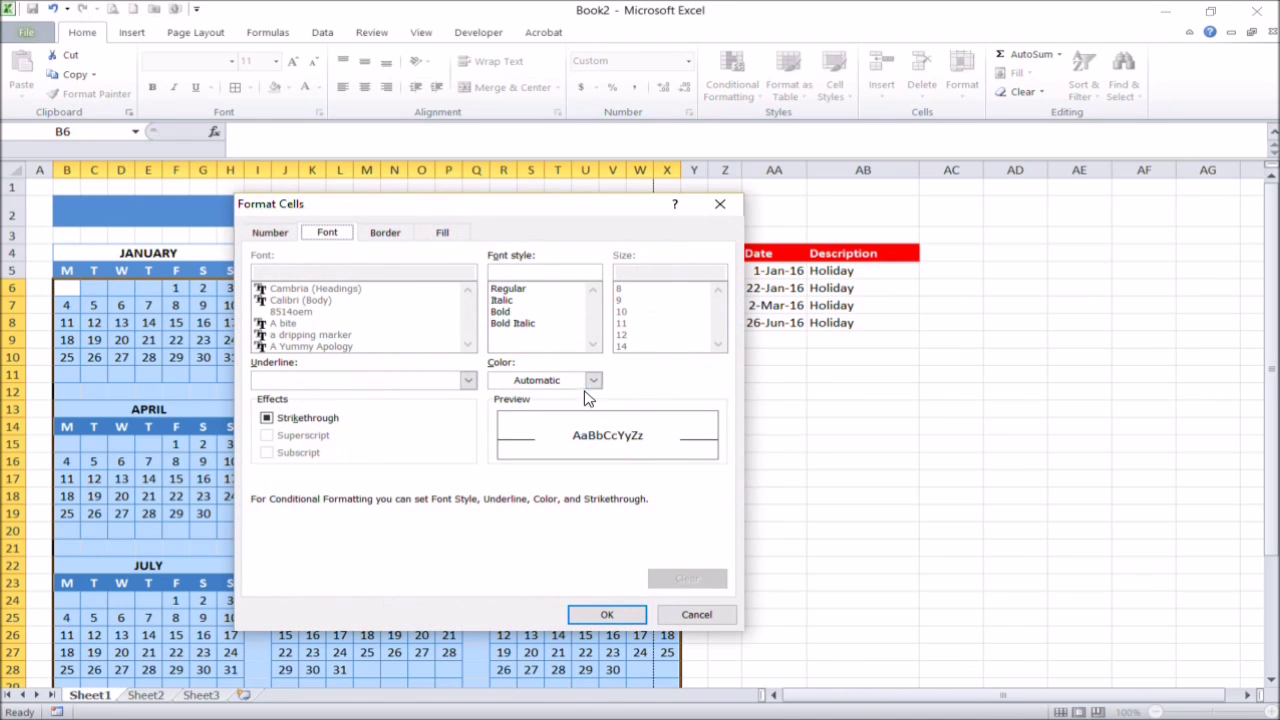
left_click(437, 236)
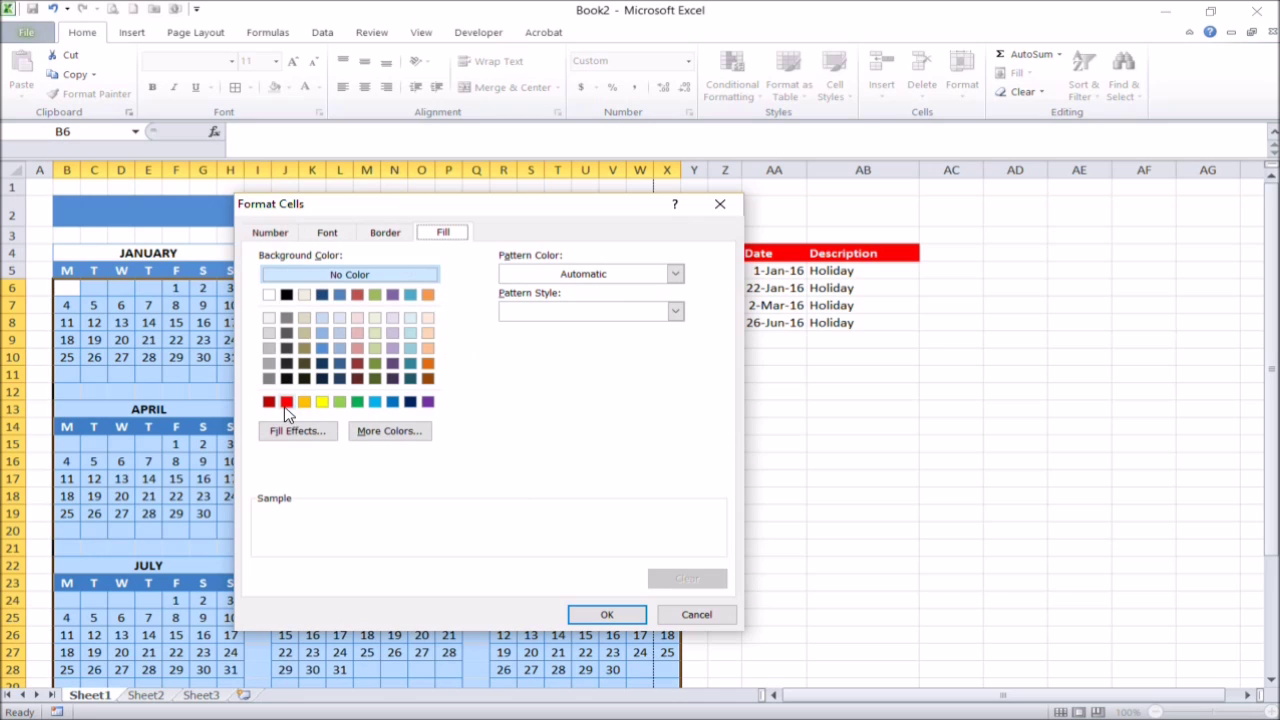
left_click(286, 402)
left_click(327, 233)
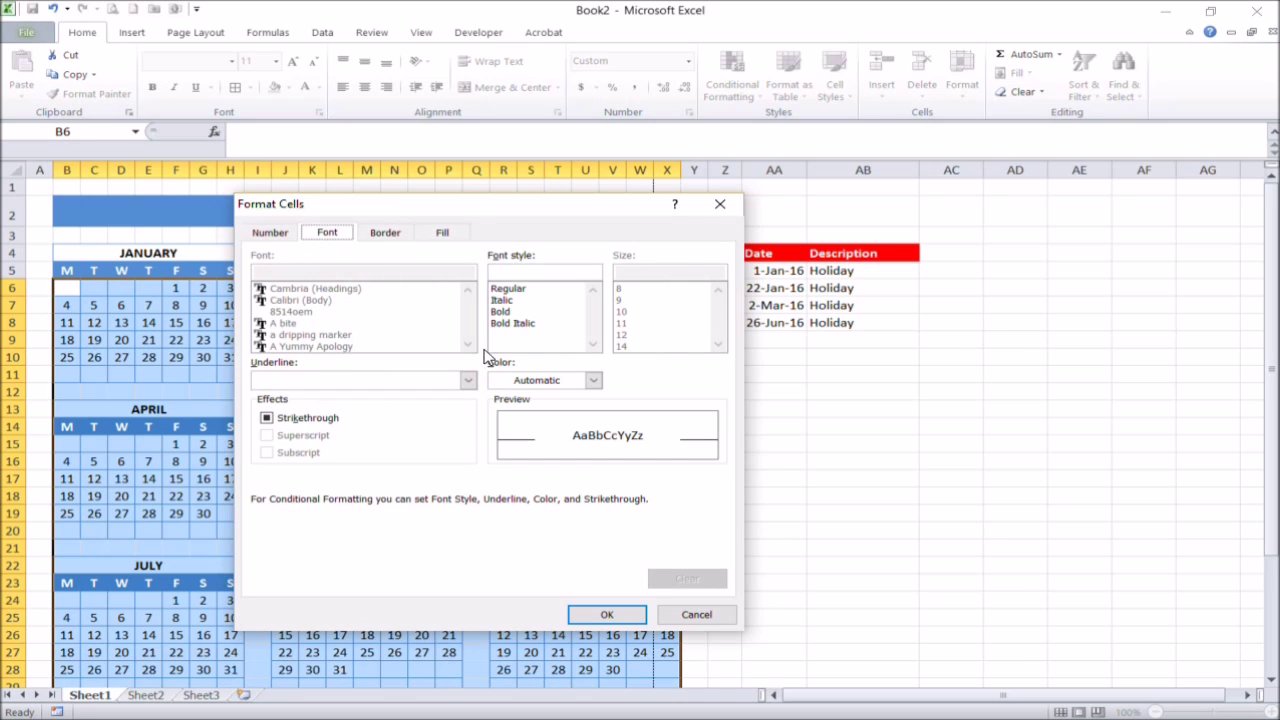
left_click(592, 380)
left_click(449, 434)
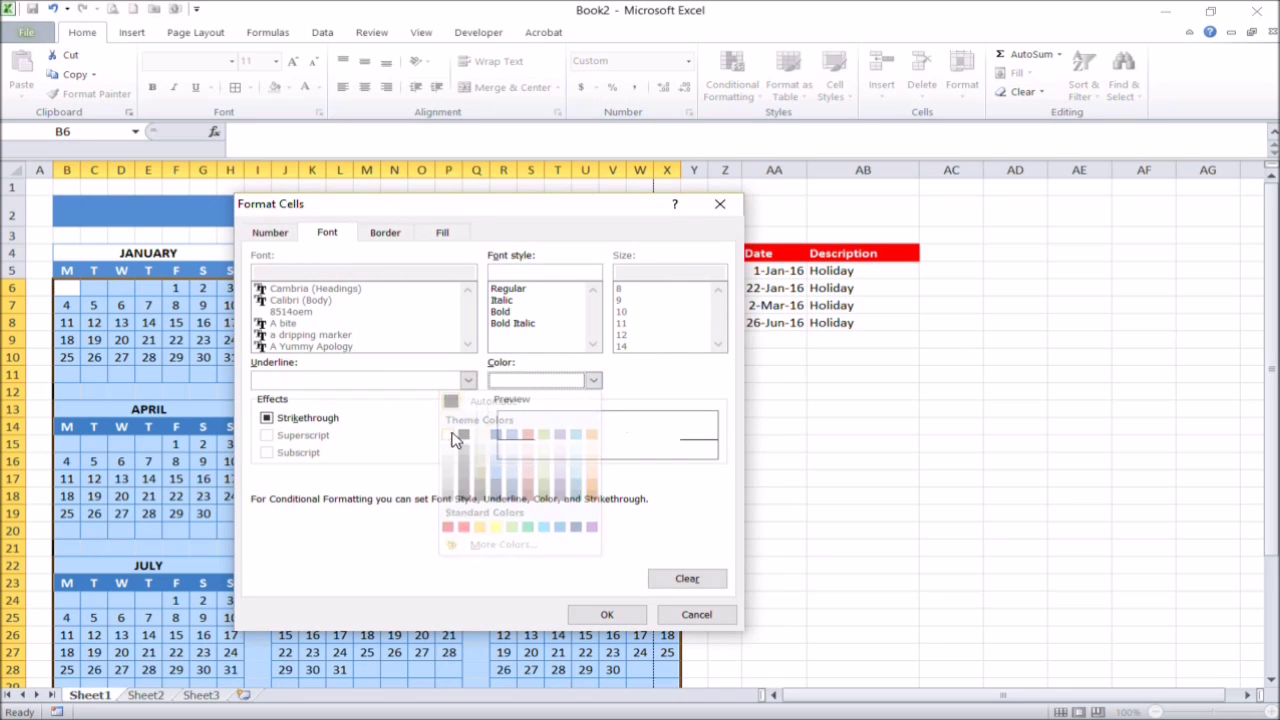
left_click(630, 617)
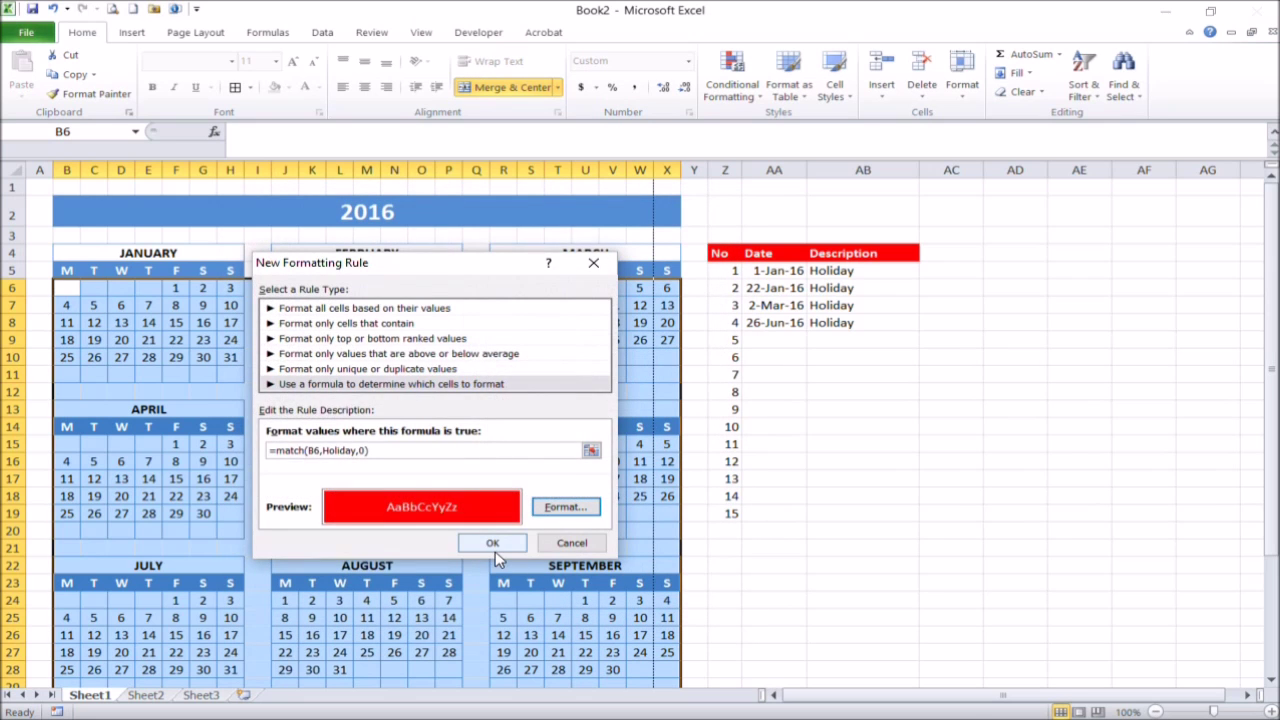
left_click(492, 543)
left_click(612, 340)
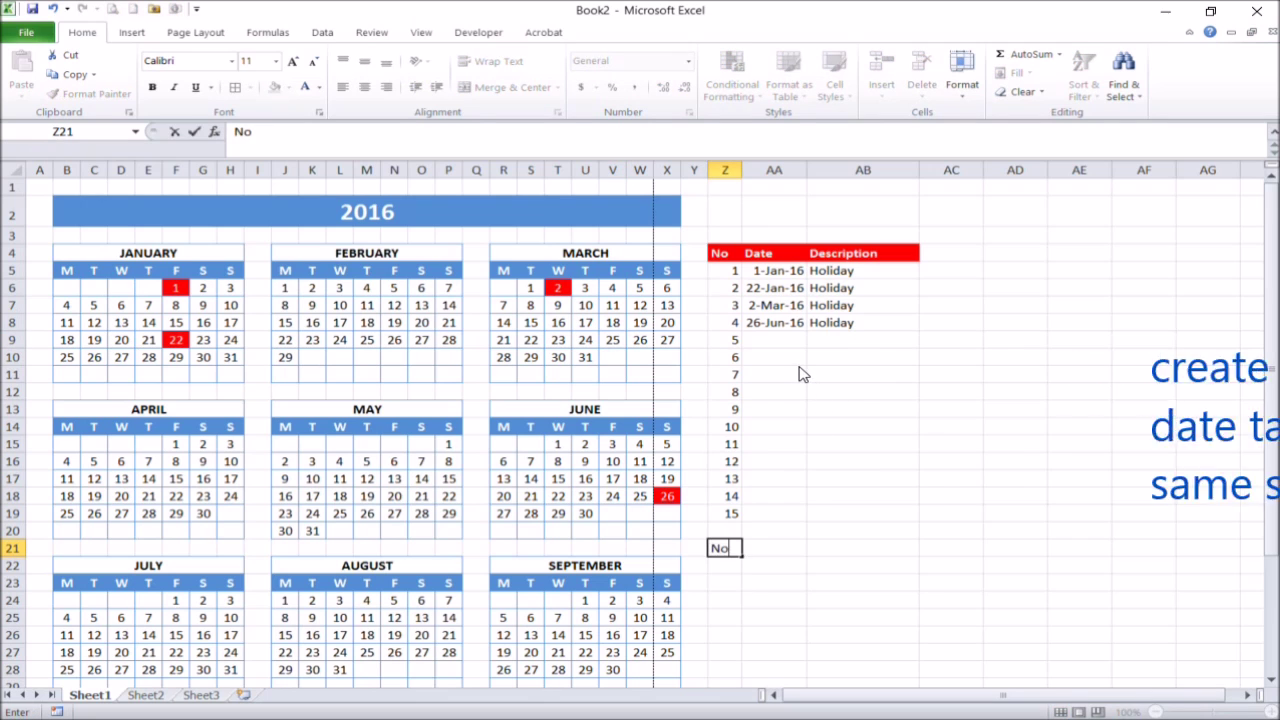
Step: Add the Date and Description headings to the event table
key("Tab")
type("Date")
key("Tab")
type("Des")
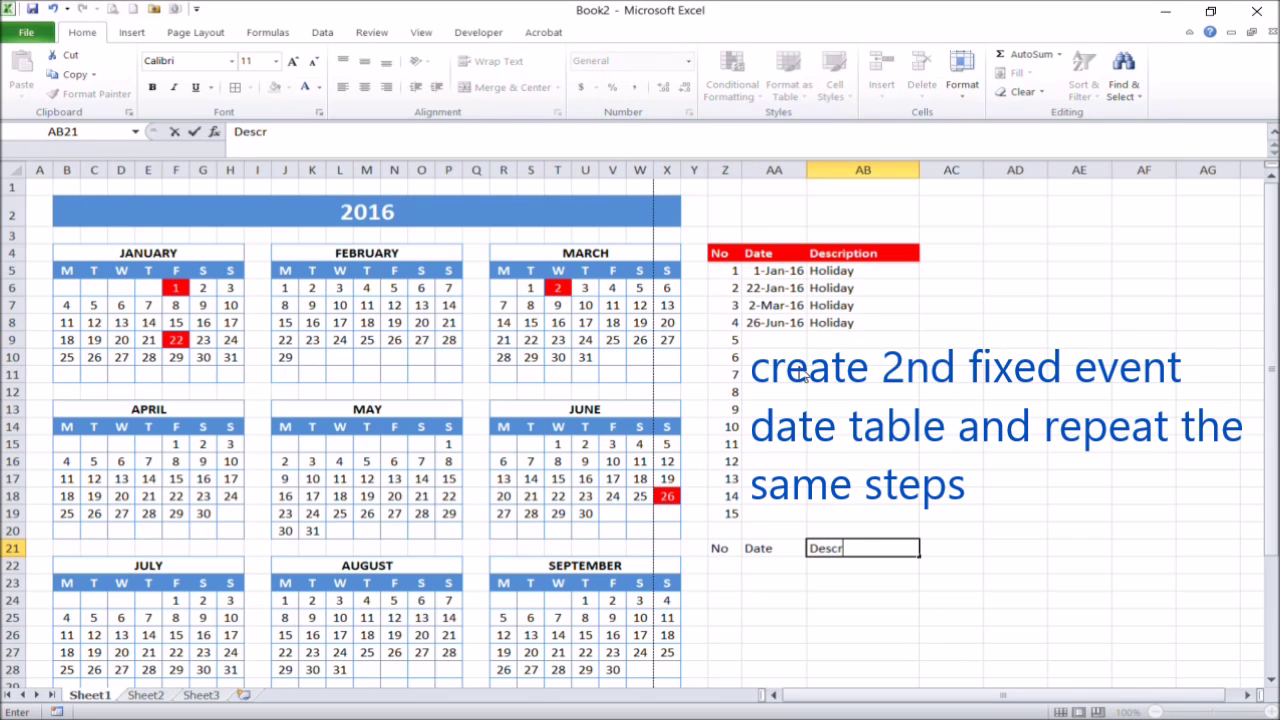
type("cription")
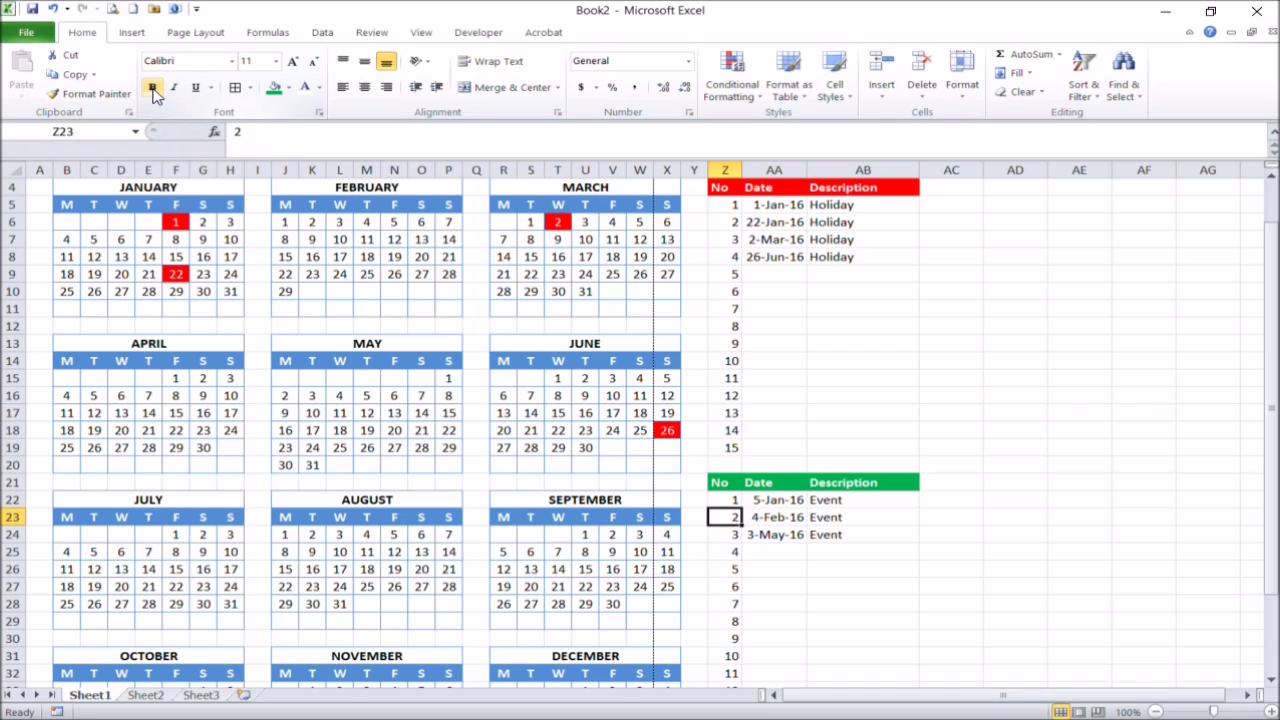
Step: Name the event date range AA22:AA36 'Event'
key("Up")
key("Right")
key("shift+Down")
key("shift+Down")
key("shift+Down")
key("shift+Down")
key("shift+Down")
key("shift+Down")
key("shift+Down")
key("shift+Down")
key("shift+Down")
key("shift+Down")
key("shift+Down")
key("shift+Down")
key("shift+Down")
key("shift+Down")
key("shift+Down")
key("shift+Down")
key("shift+Up")
key("shift+Up")
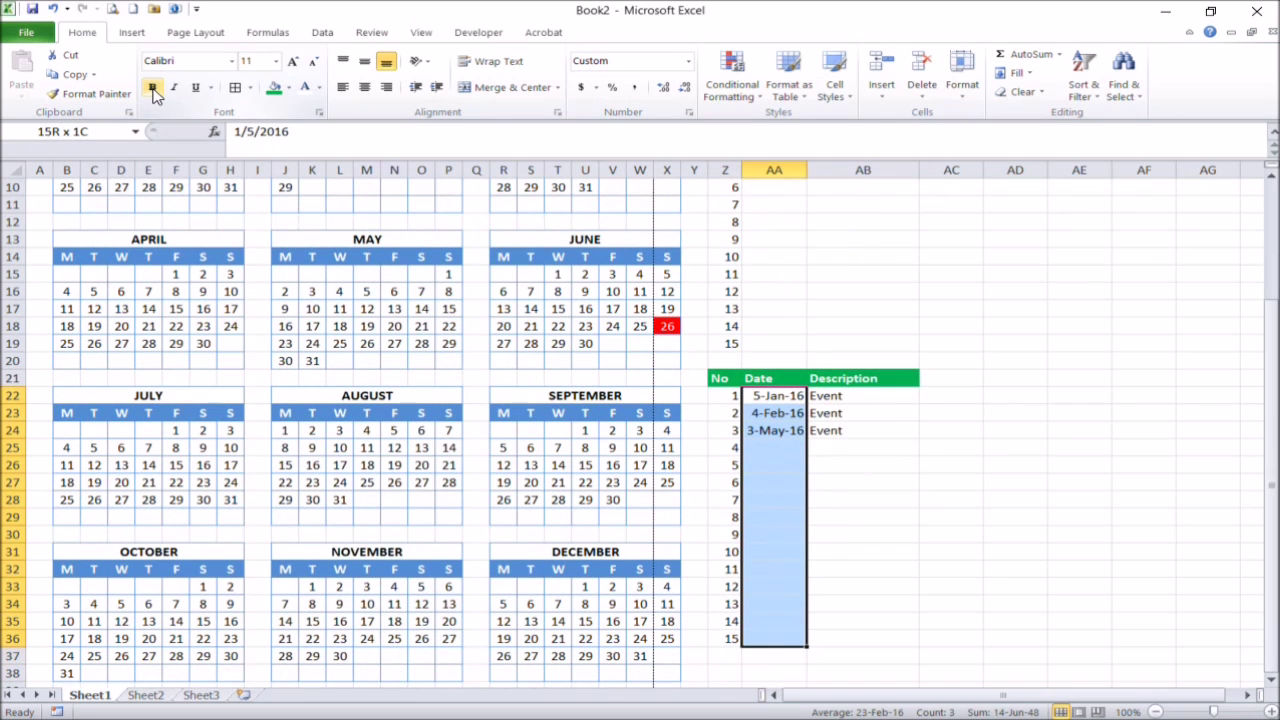
left_click(104, 136)
type("Event")
key("Return")
key("shift+Up")
key("shift+Up")
key("shift+Up")
key("shift+Up")
key("shift+Up")
key("shift+Up")
key("shift+Up")
key("shift+Up")
key("shift+Up")
key("shift+Up")
key("shift+Up")
key("shift+Up")
key("shift+Up")
key("shift+Up")
key("shift+Down")
key("shift+Down")
key("shift+Down")
key("shift+Down")
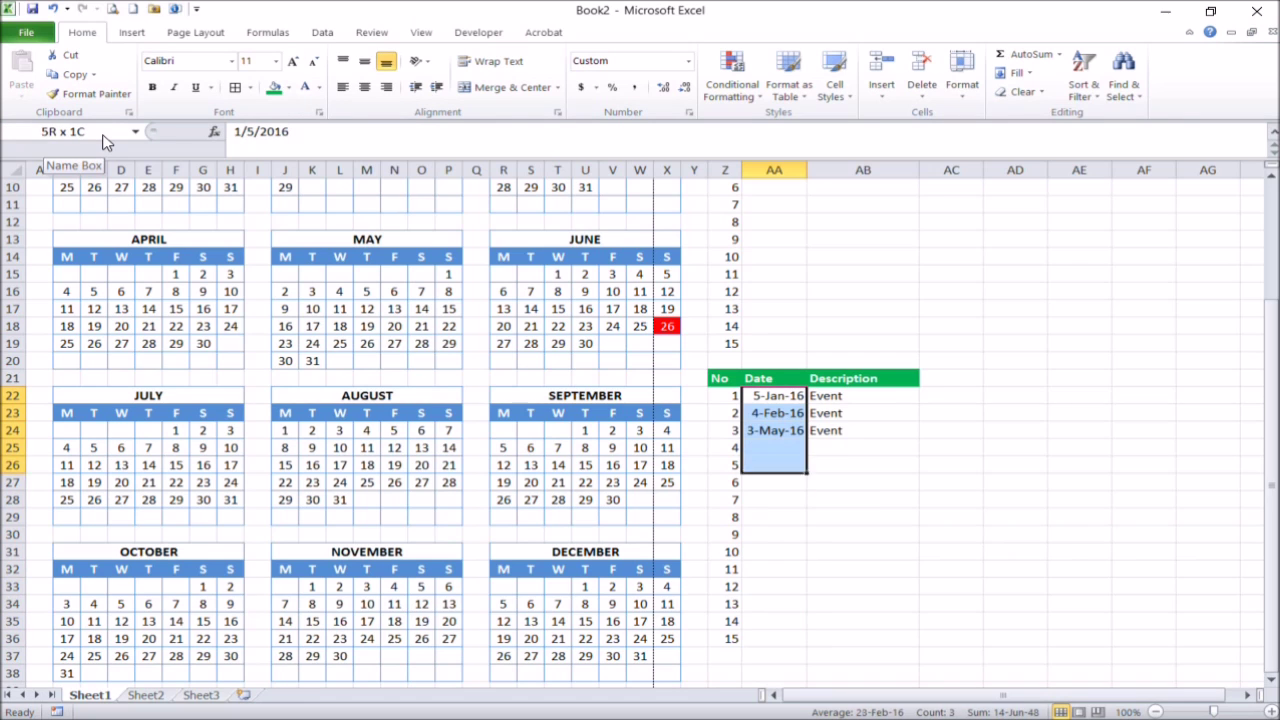
key("shift+Down")
key("shift+Down")
key("shift+Down")
key("shift+Down")
key("shift+Down")
key("shift+Down")
key("shift+Down")
key("shift+Down")
key("shift+Down")
key("shift+Down")
key("Up")
Step: Start selecting the calendar dates again from the first January cell
scroll(104, 140, "up", 3)
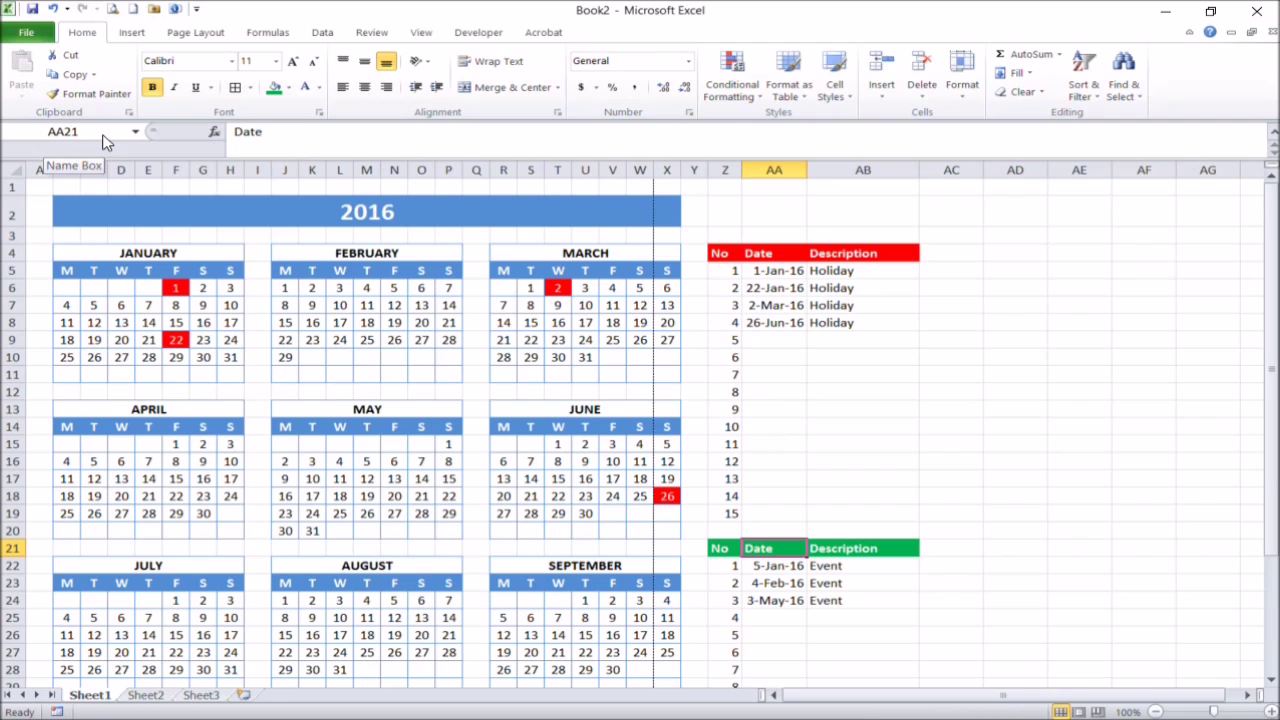
left_click(72, 292)
key("shift+Right")
key("shift+Right")
key("shift+Right")
key("shift+Right")
key("shift+Right")
key("shift+Right")
key("shift+Right")
key("shift+Right")
key("shift+Right")
key("shift+Right")
key("shift+Right")
key("shift+Right")
key("shift+Right")
key("shift+Right")
key("shift+Right")
key("shift+Right")
key("shift+Right")
key("shift+Right")
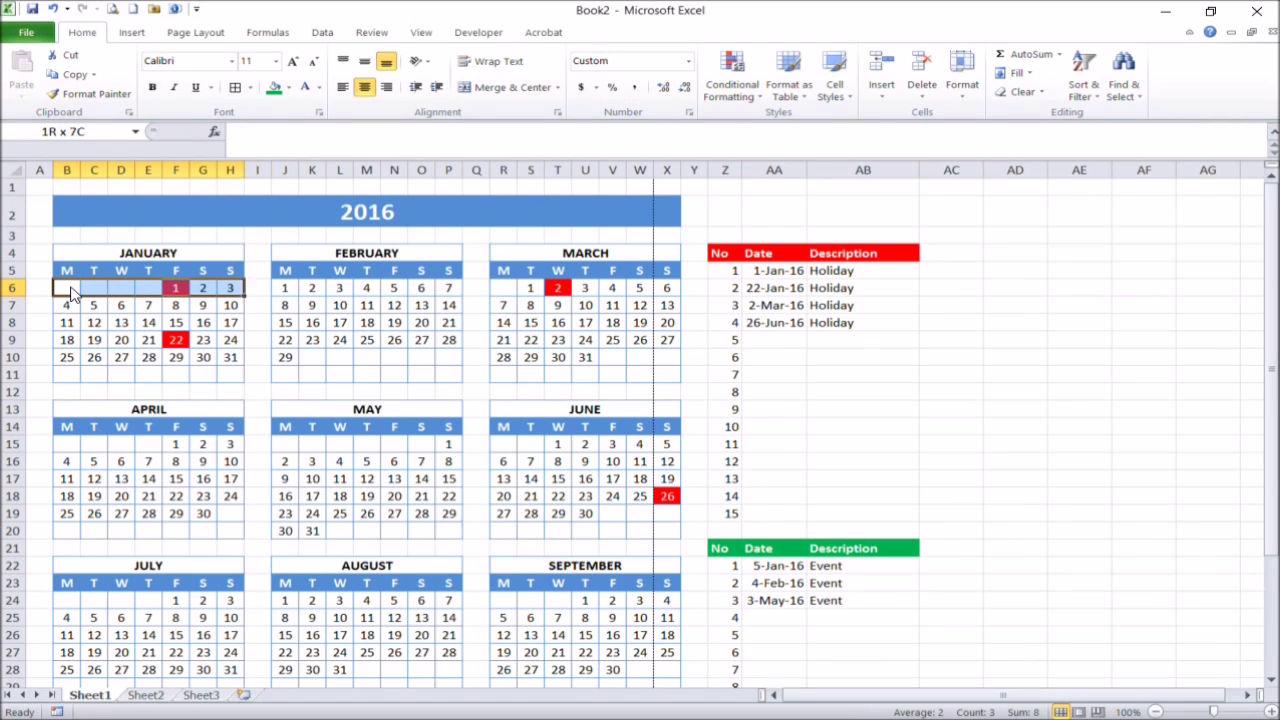
Step: Select the calendar dates and copy the holiday rule's MATCH formula from the Rules Manager
key("shift+Right")
key("shift+Right")
key("shift+Right")
key("shift+Right")
key("shift+Down")
key("shift+Down")
key("shift+Down")
key("shift+Down")
key("shift+Down")
key("shift+Down")
key("shift+Down")
key("shift+Down")
key("shift+Down")
key("shift+Down")
key("shift+Down")
key("shift+Down")
key("shift+Down")
key("shift+Down")
key("shift+Down")
key("shift+Down")
key("shift+Down")
key("shift+Down")
key("shift+Down")
key("shift+Down")
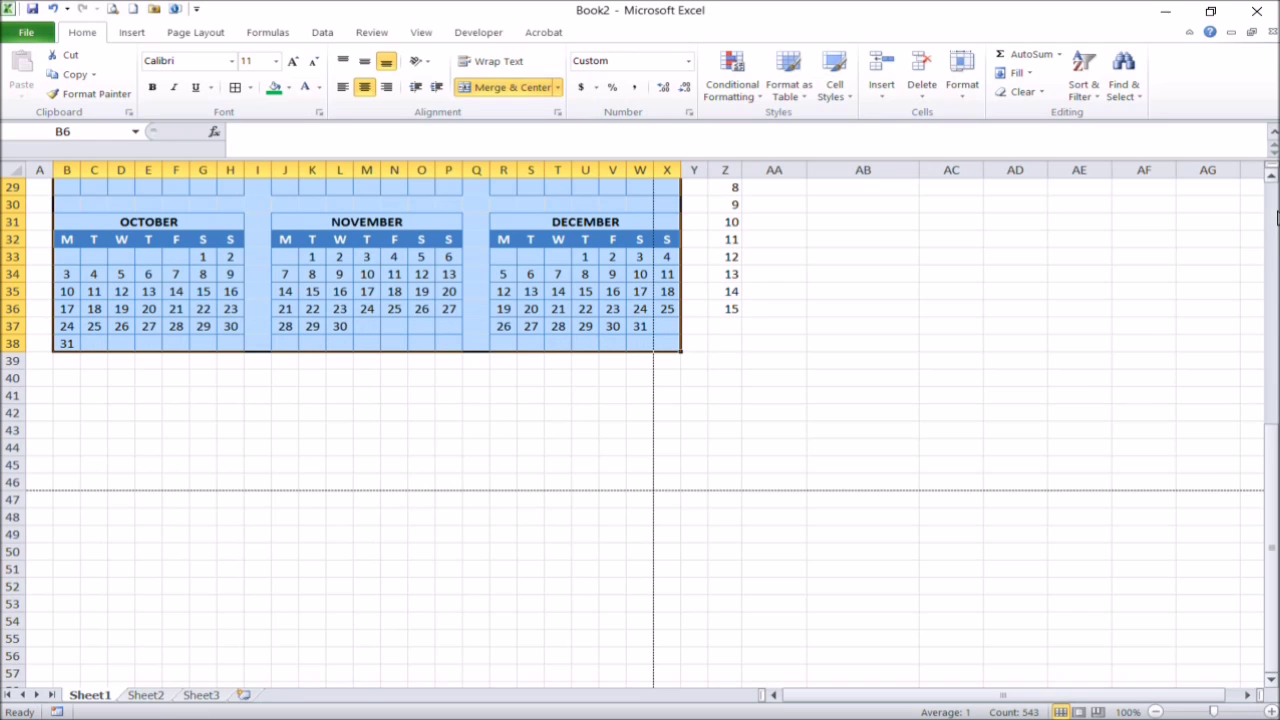
scroll(1276, 218, "up", 9)
left_click(731, 92)
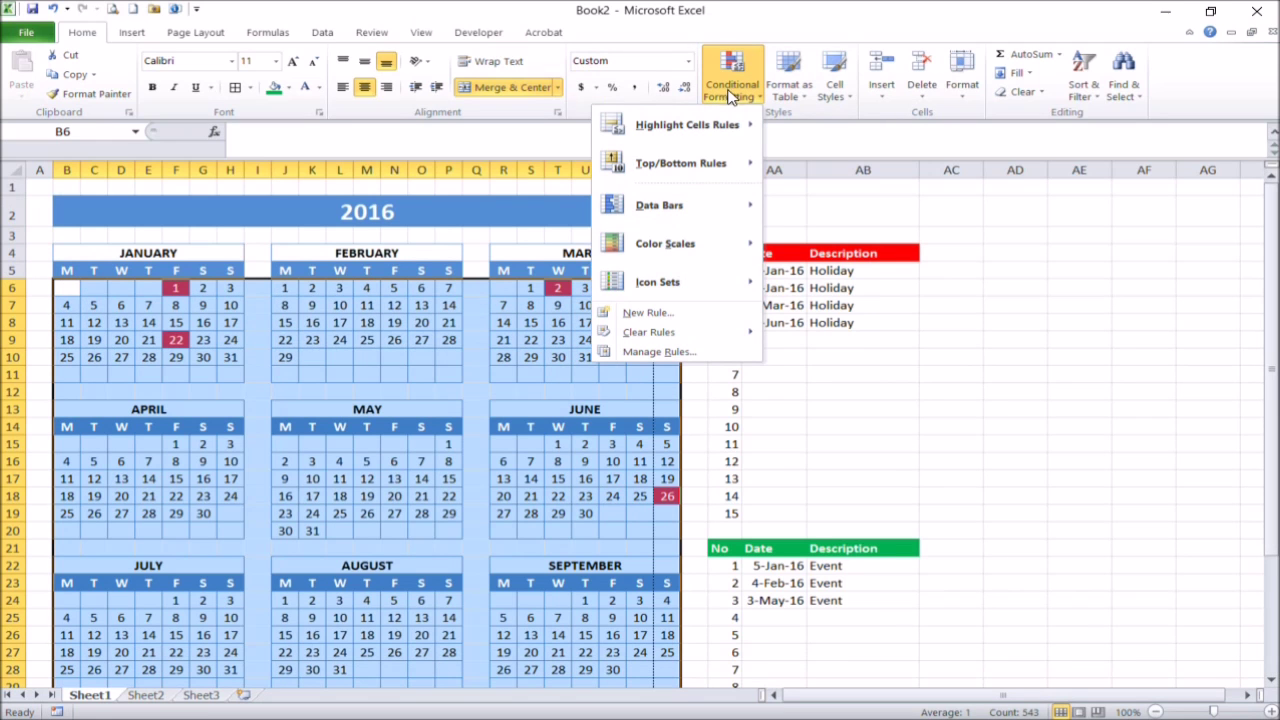
left_click(631, 351)
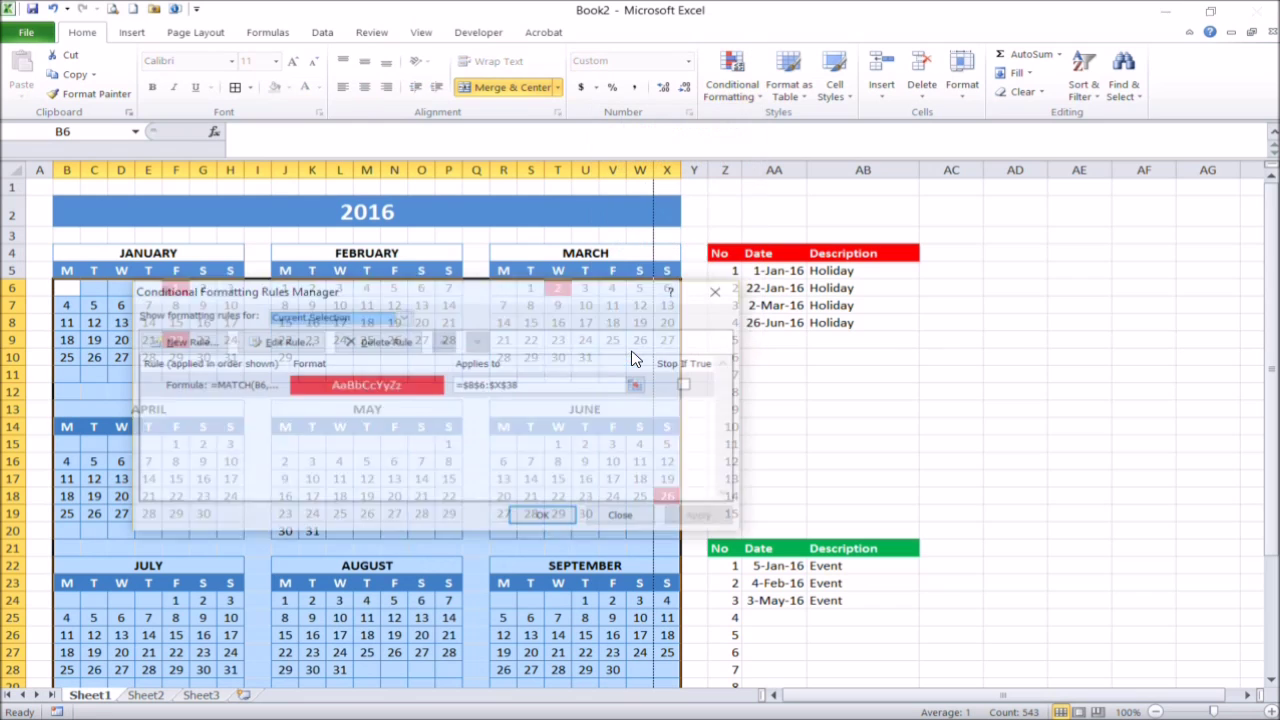
left_click(281, 387)
left_click(280, 342)
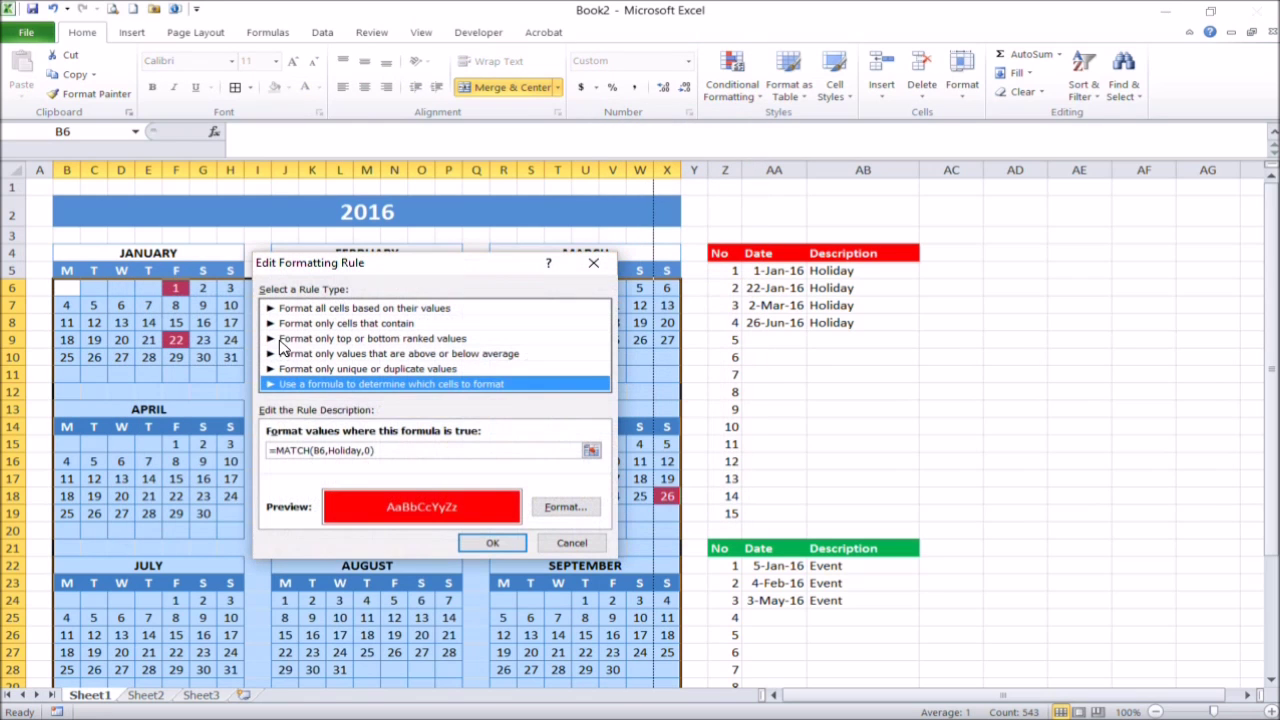
left_click_drag(376, 450, 250, 452)
key("ctrl+c")
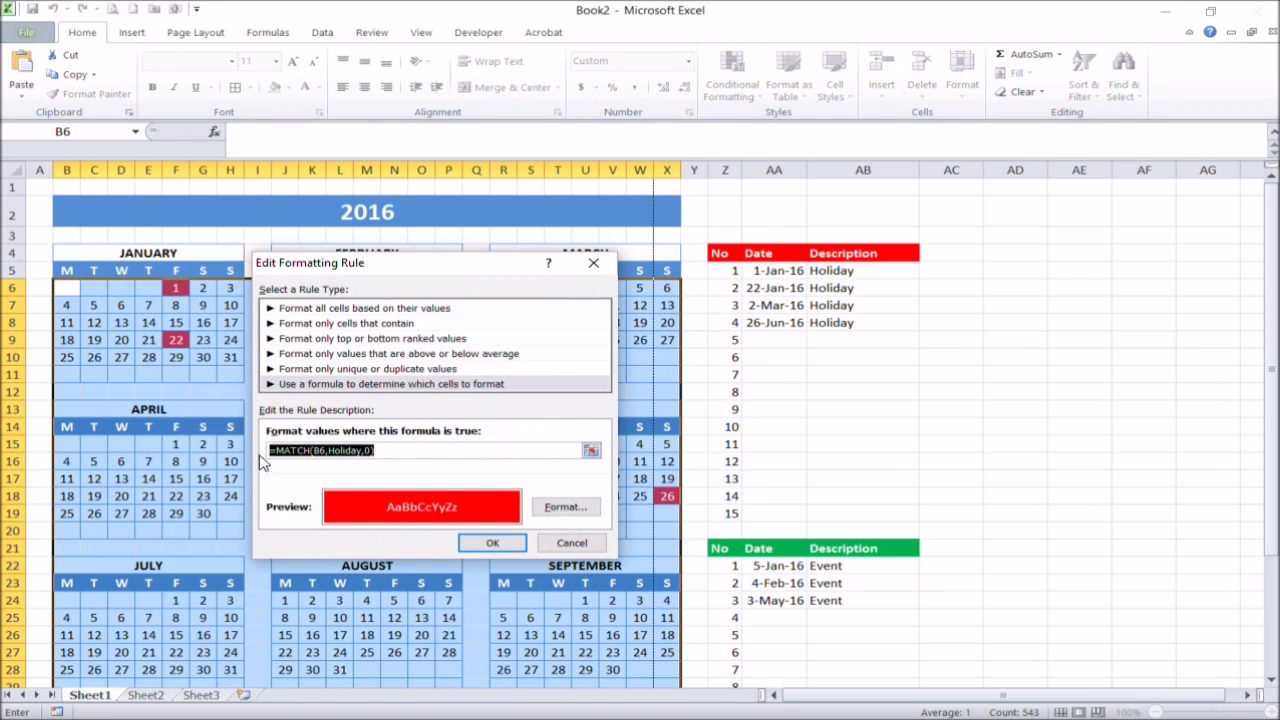
left_click(480, 543)
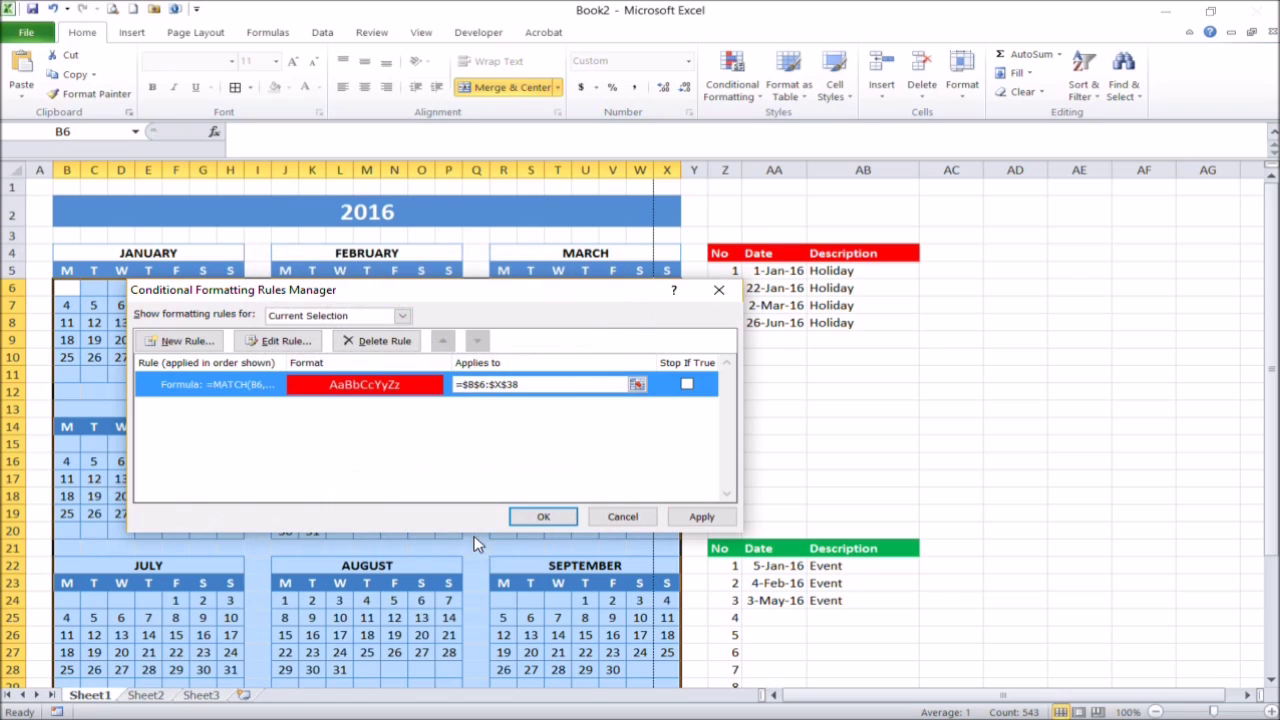
Step: Create a new formula rule from the pasted MATCH formula, replacing Holiday with Event
left_click(170, 341)
left_click(265, 368)
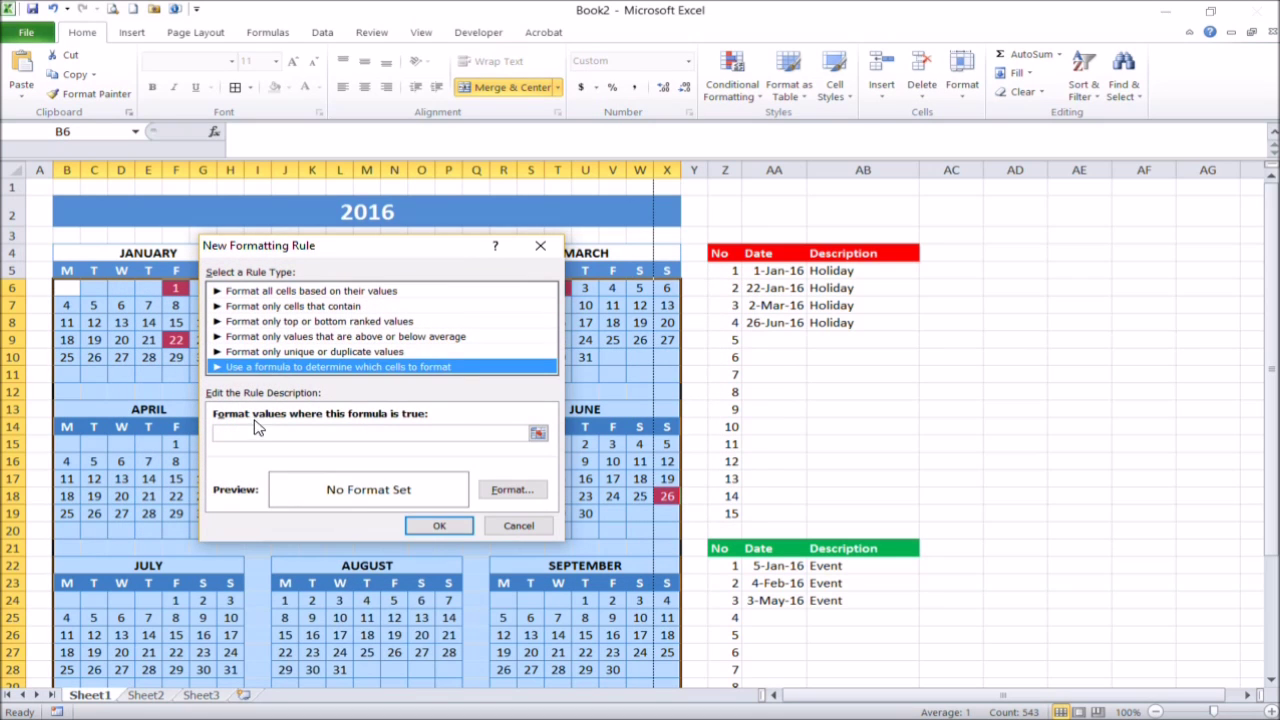
left_click(254, 432)
key("ctrl+v")
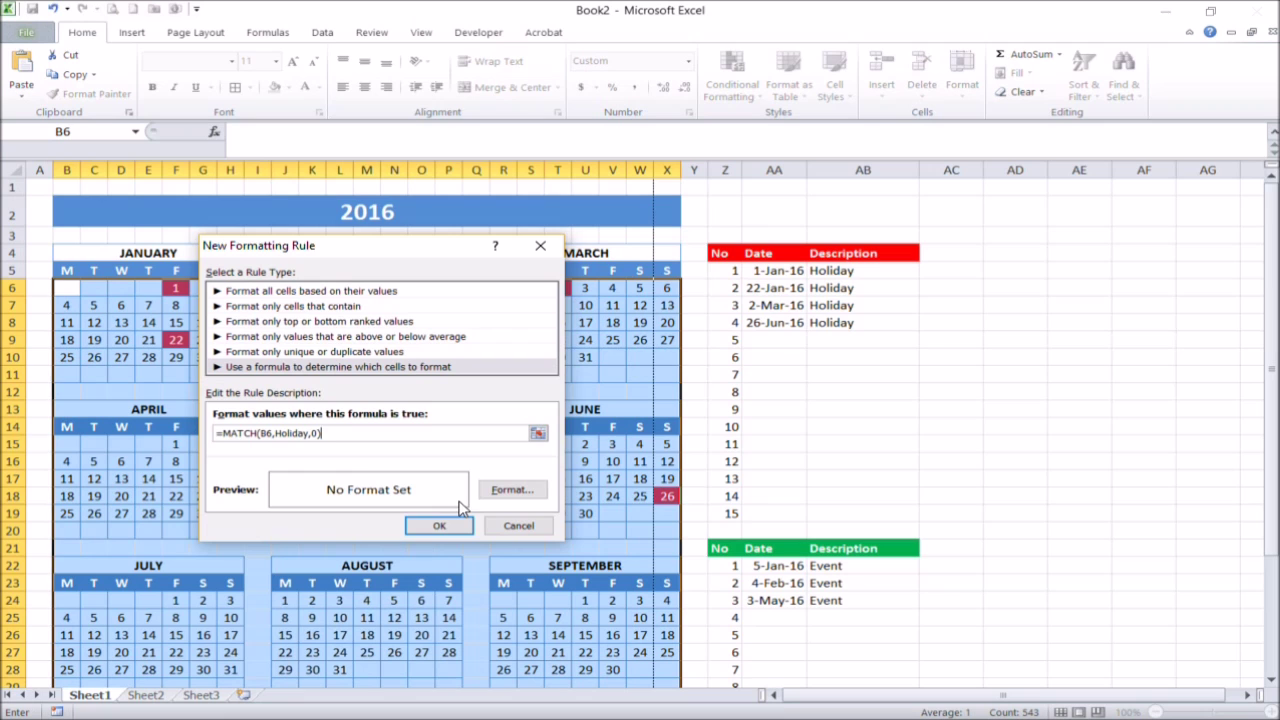
double_click(297, 436)
type("Event")
Step: Give the event rule a green fill with white font and apply the rules
left_click(510, 490)
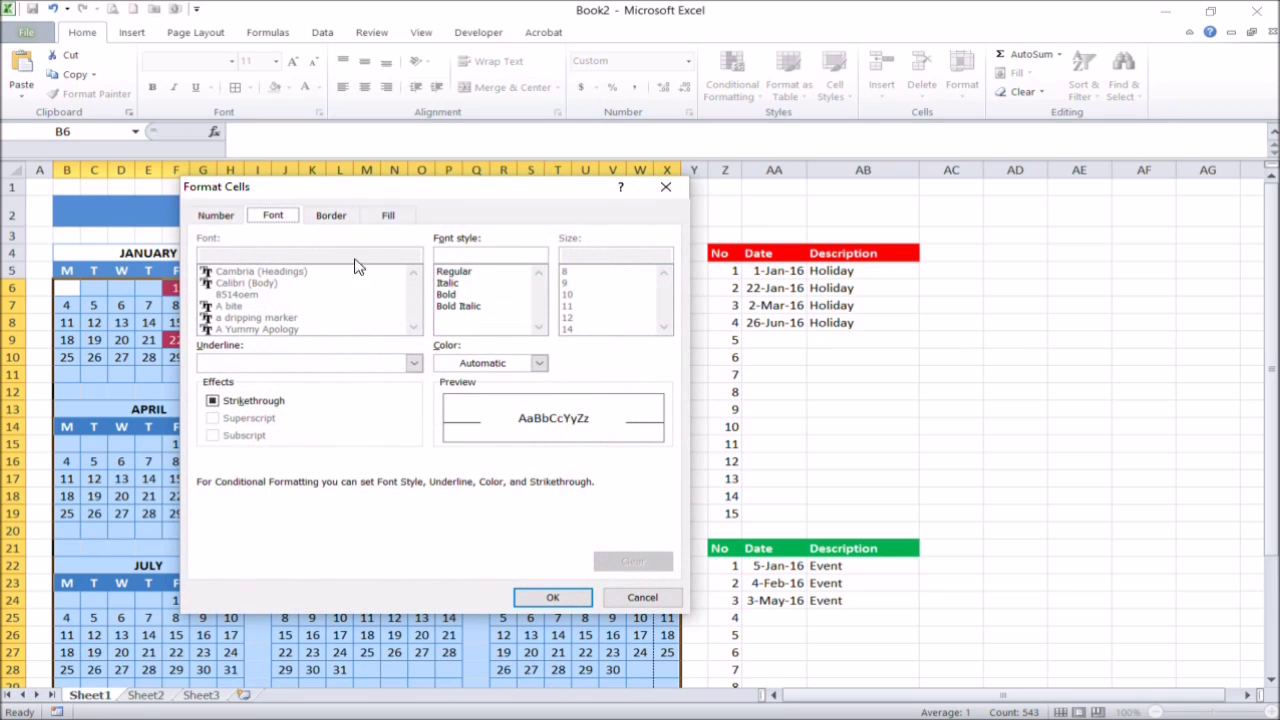
left_click(404, 216)
left_click(299, 385)
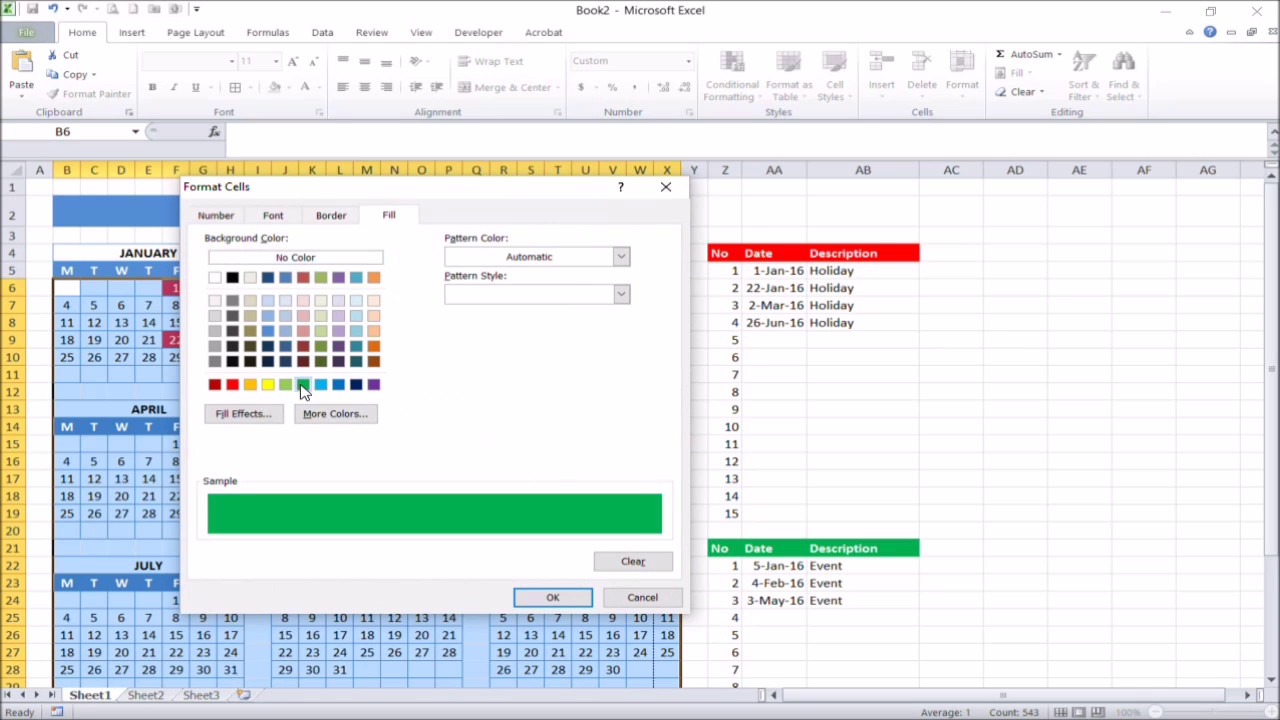
left_click(286, 216)
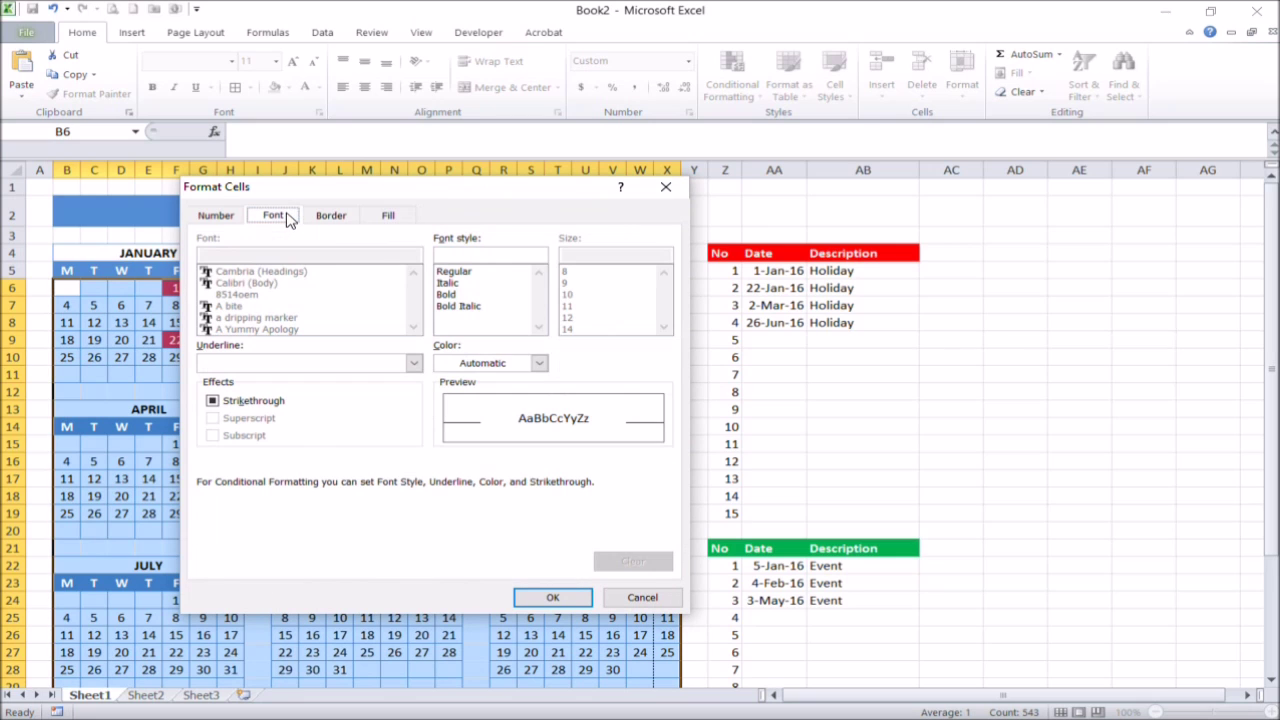
left_click(539, 363)
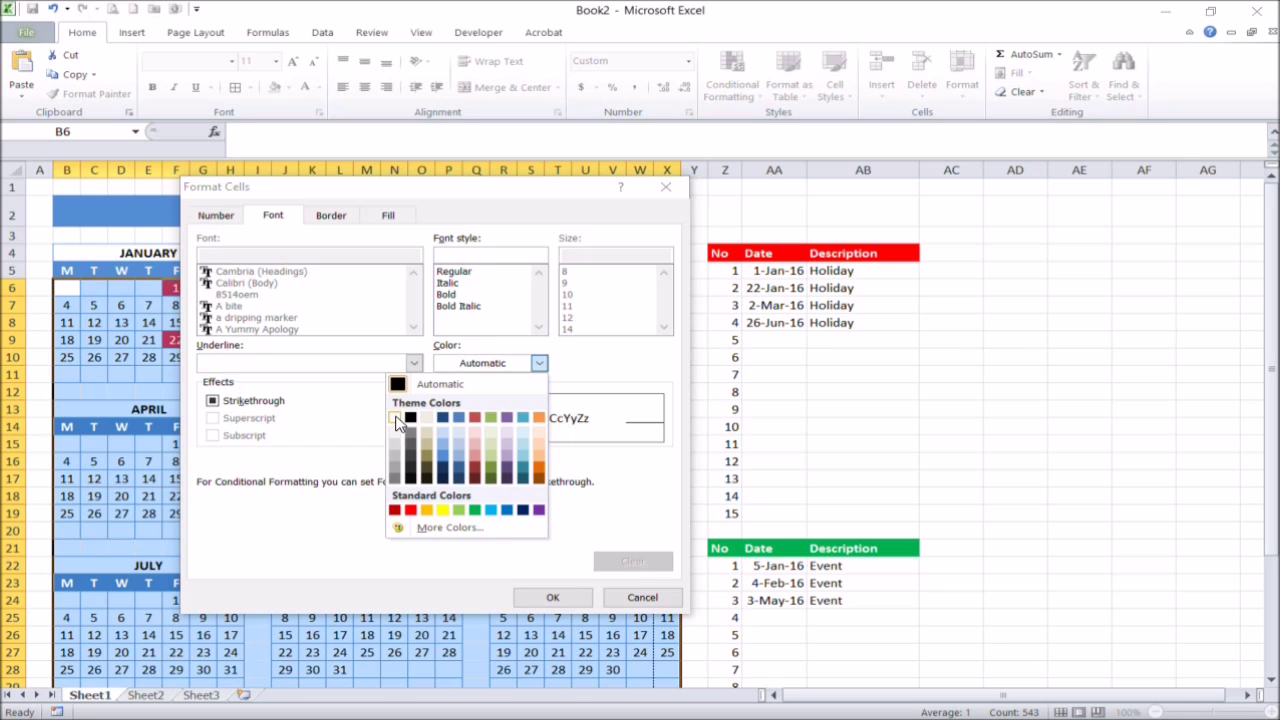
left_click(396, 418)
left_click(550, 598)
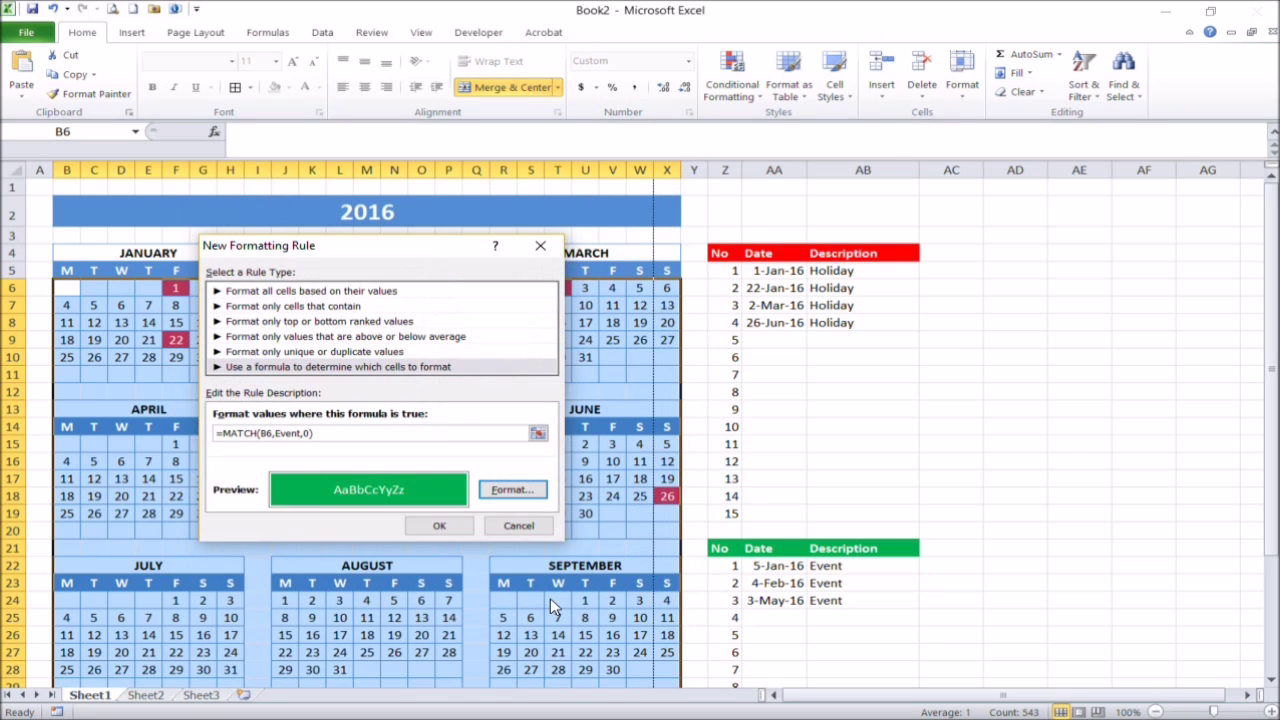
left_click(448, 528)
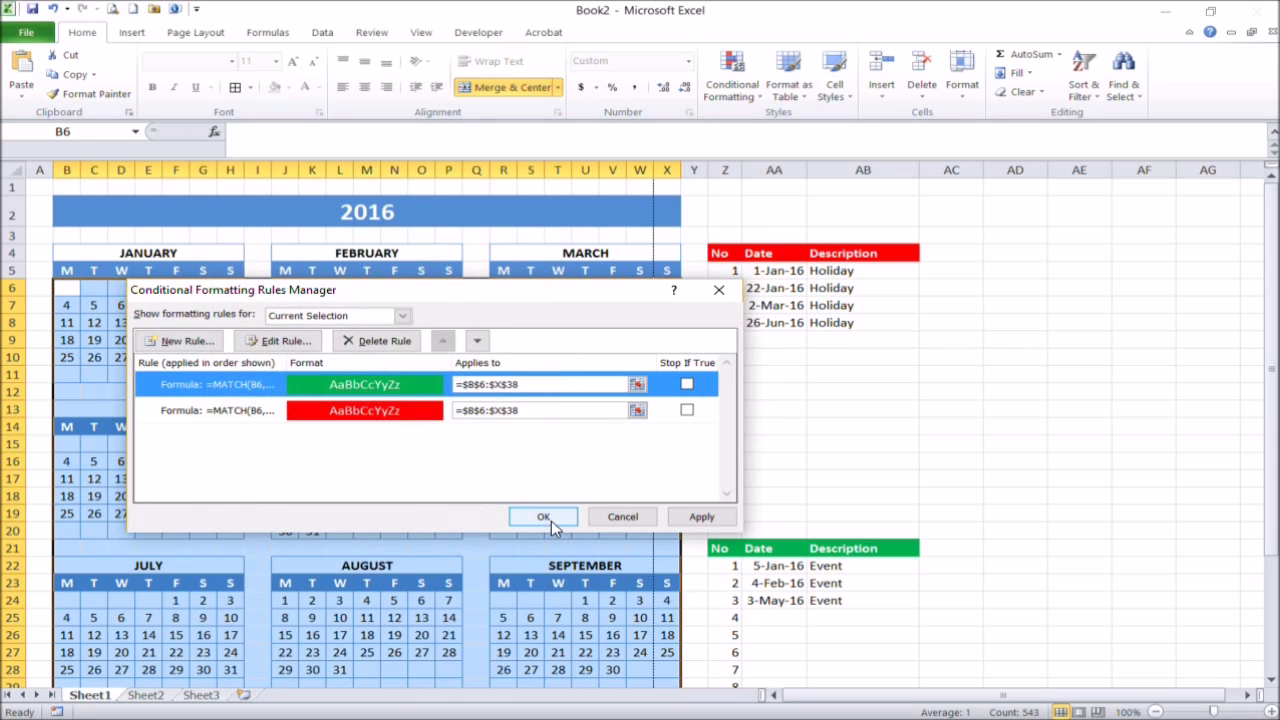
left_click(543, 517)
Step: Select the holiday table's first row and narrow column AC between the tables
left_click(448, 357)
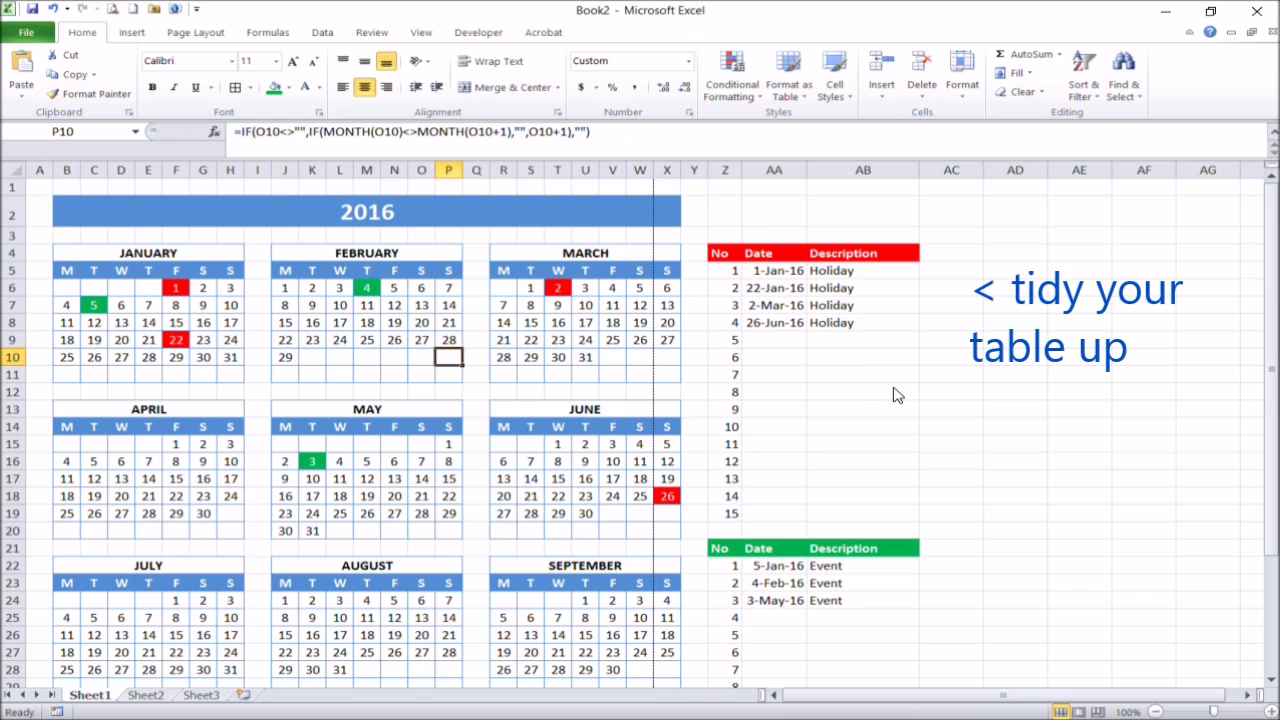
left_click(856, 362)
key("Left")
key("Left")
key("Up")
key("Up")
key("Up")
key("Up")
key("Up")
key("shift+Right")
key("shift+Right")
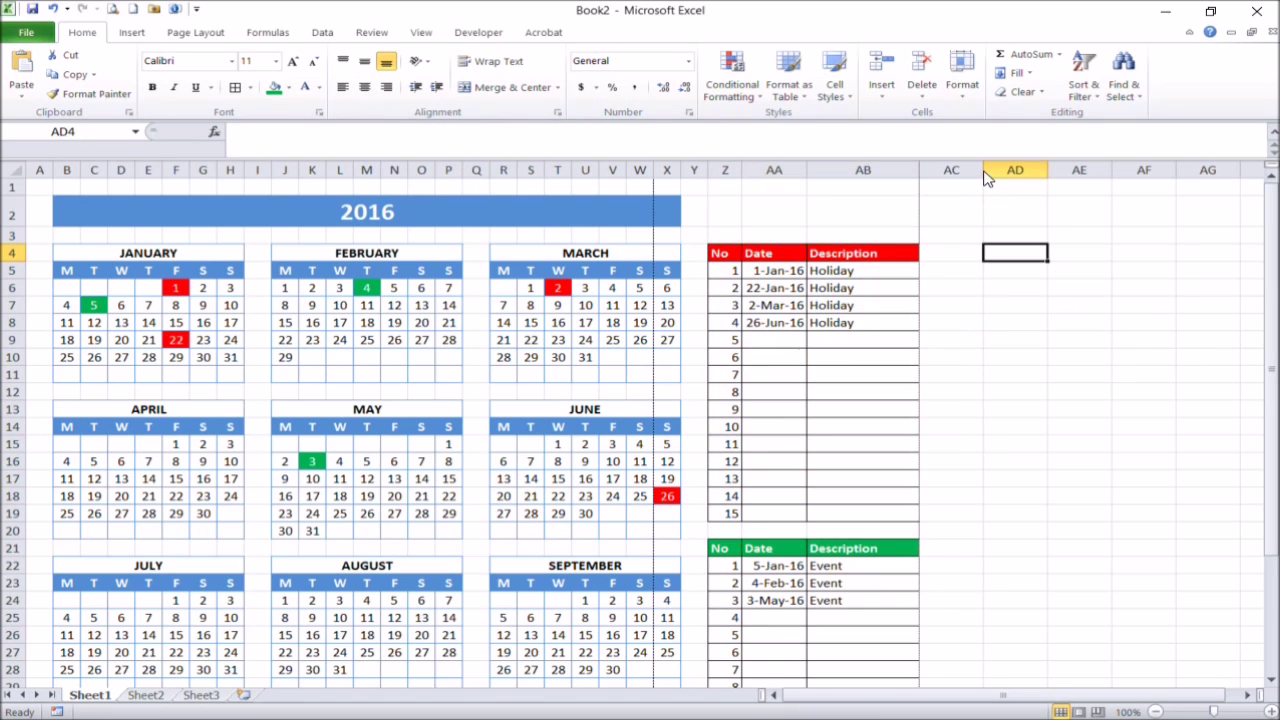
left_click_drag(985, 178, 948, 178)
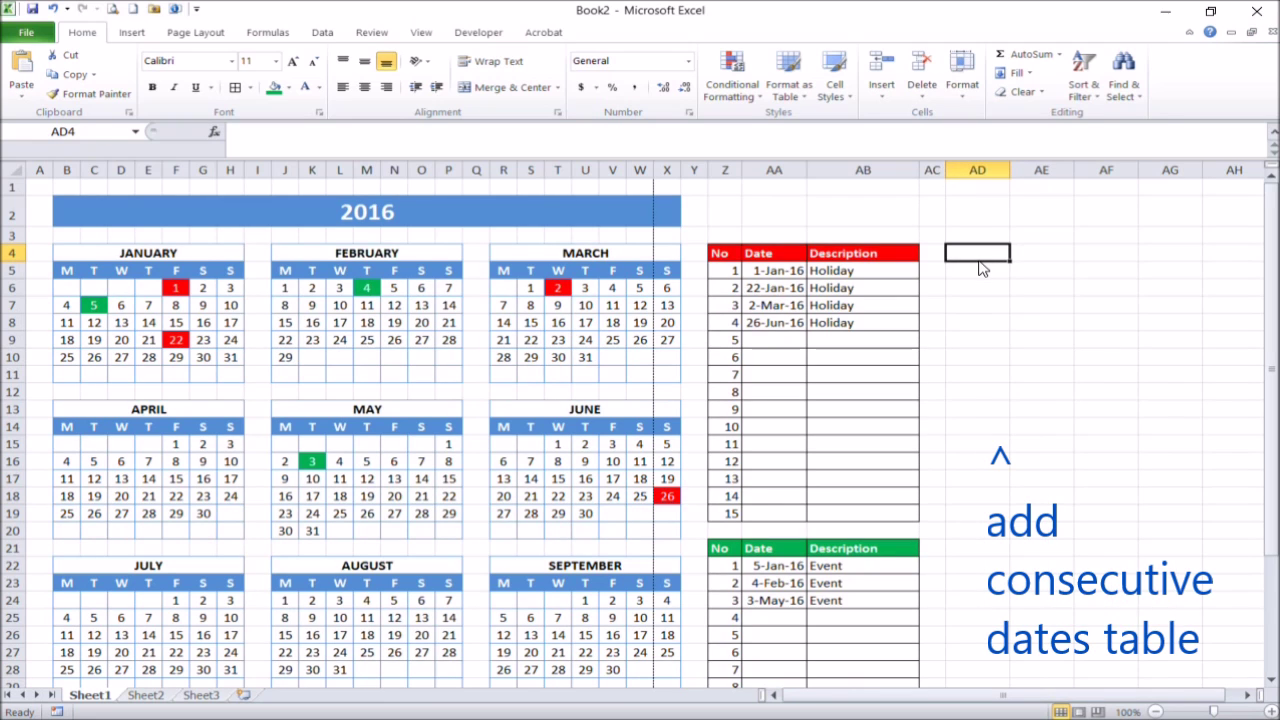
Step: Enter the No and Start Date headers and number the table rows 1–5
type("No")
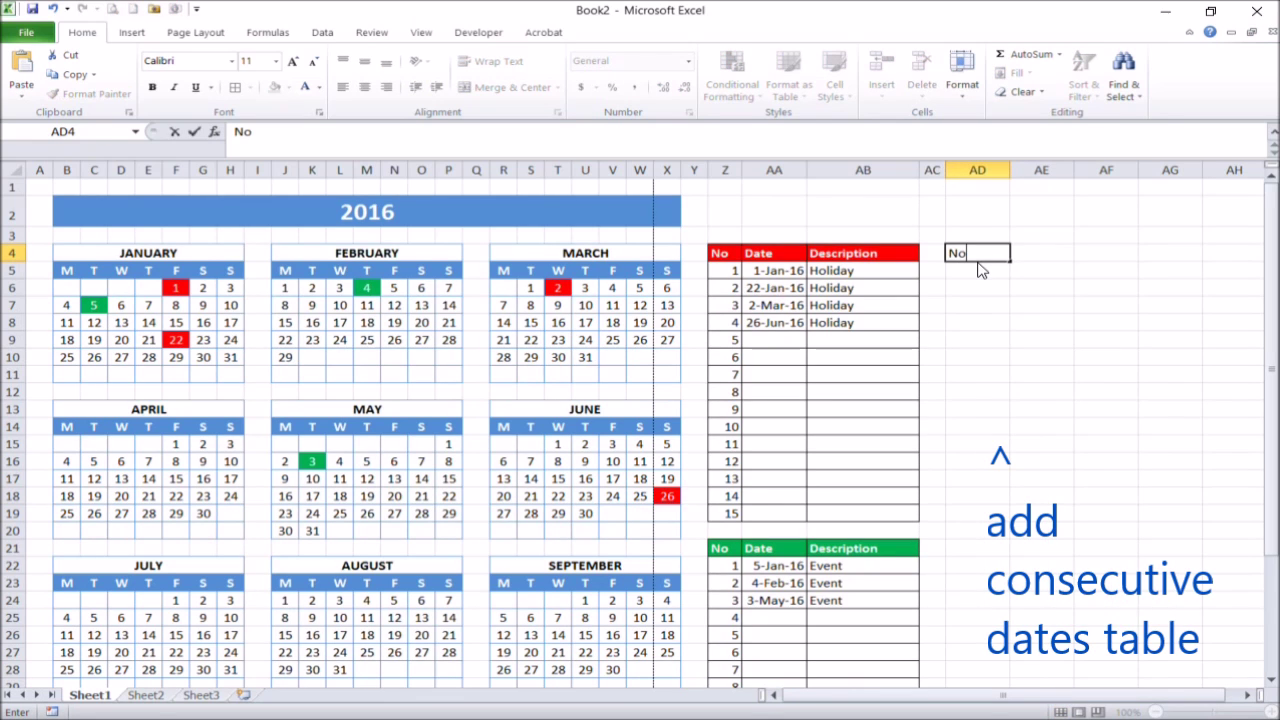
key("Tab")
type("Star")
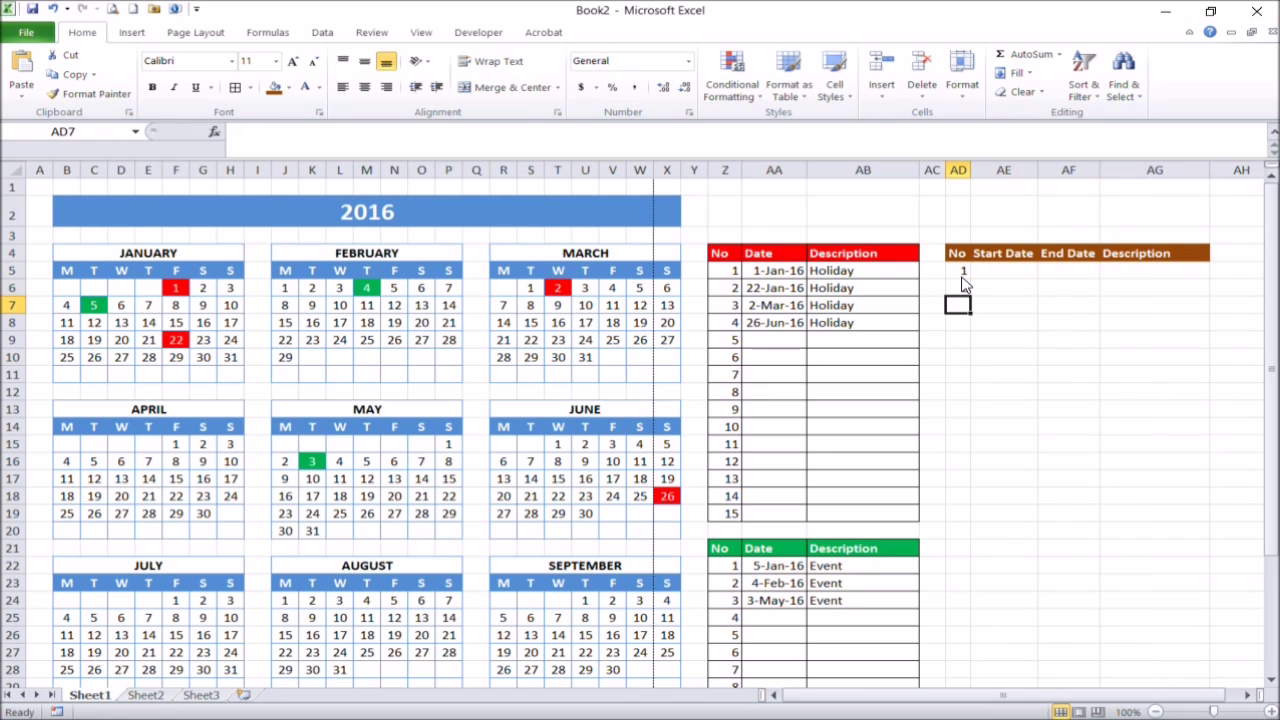
type("3")
key("Return")
type("4")
key("Return")
type("5")
key("Return")
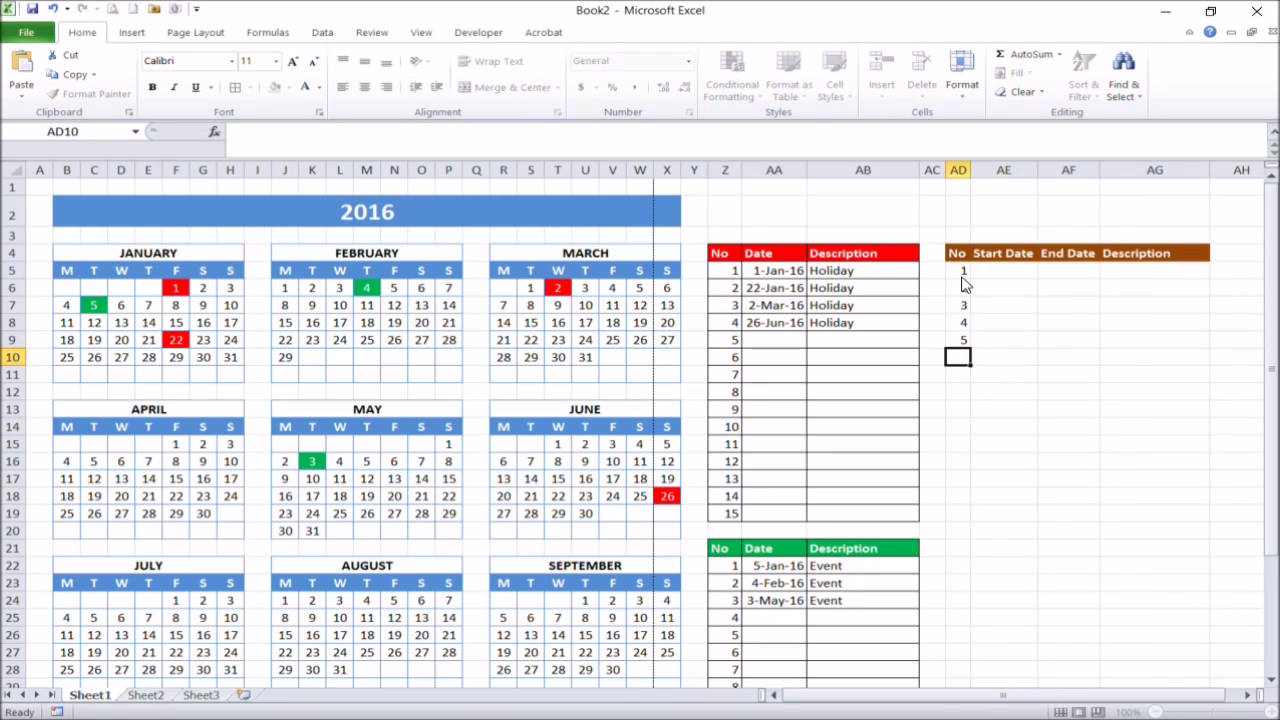
key("Up")
key("Up")
key("Up")
Step: Apply All Borders to the new table through the Description column, then select its header row
left_click(962, 283)
key("shift+Down")
key("shift+Down")
key("shift+Down")
key("shift+Down")
key("shift+Right")
key("shift+Right")
key("shift+Right")
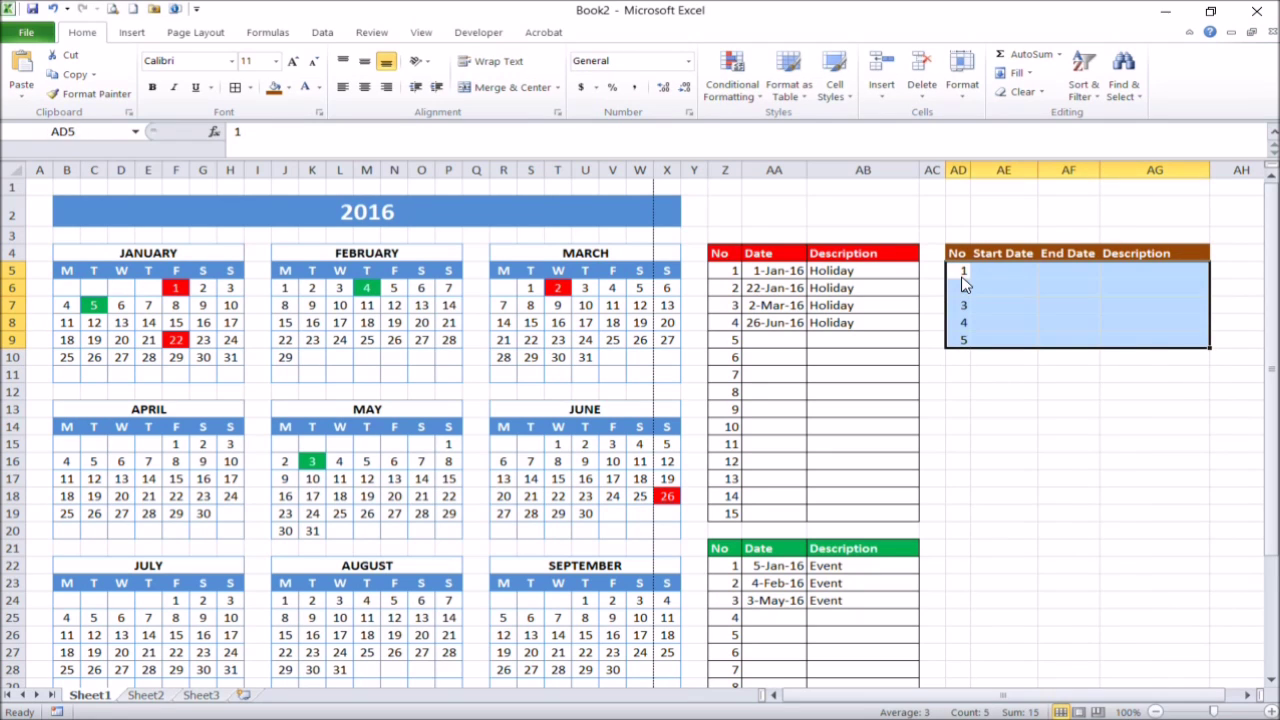
left_click(236, 87)
key("Up")
key("shift+Right")
key("shift+Right")
key("shift+Right")
key("shift+Right")
key("shift+Left")
Step: Enter the first Other Event range: start 1 Feb 16, end 7 Feb
left_click(966, 272)
type("1")
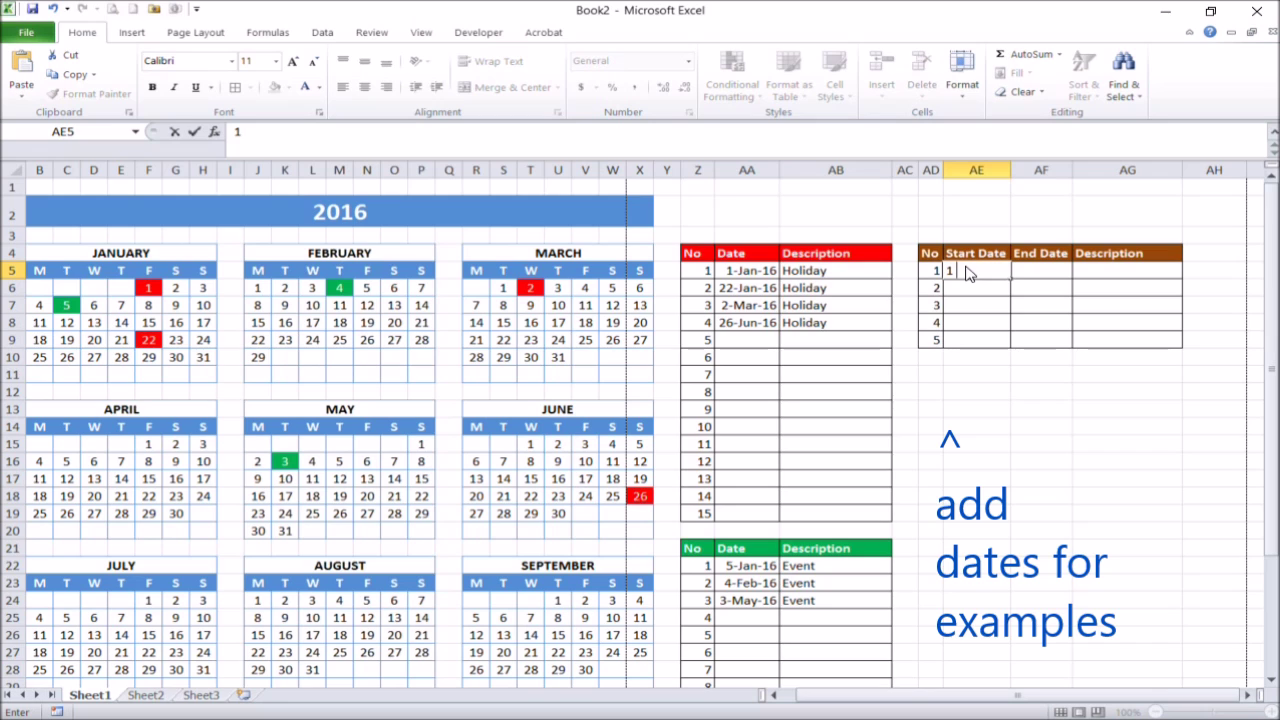
type(" feb 16")
key("Tab")
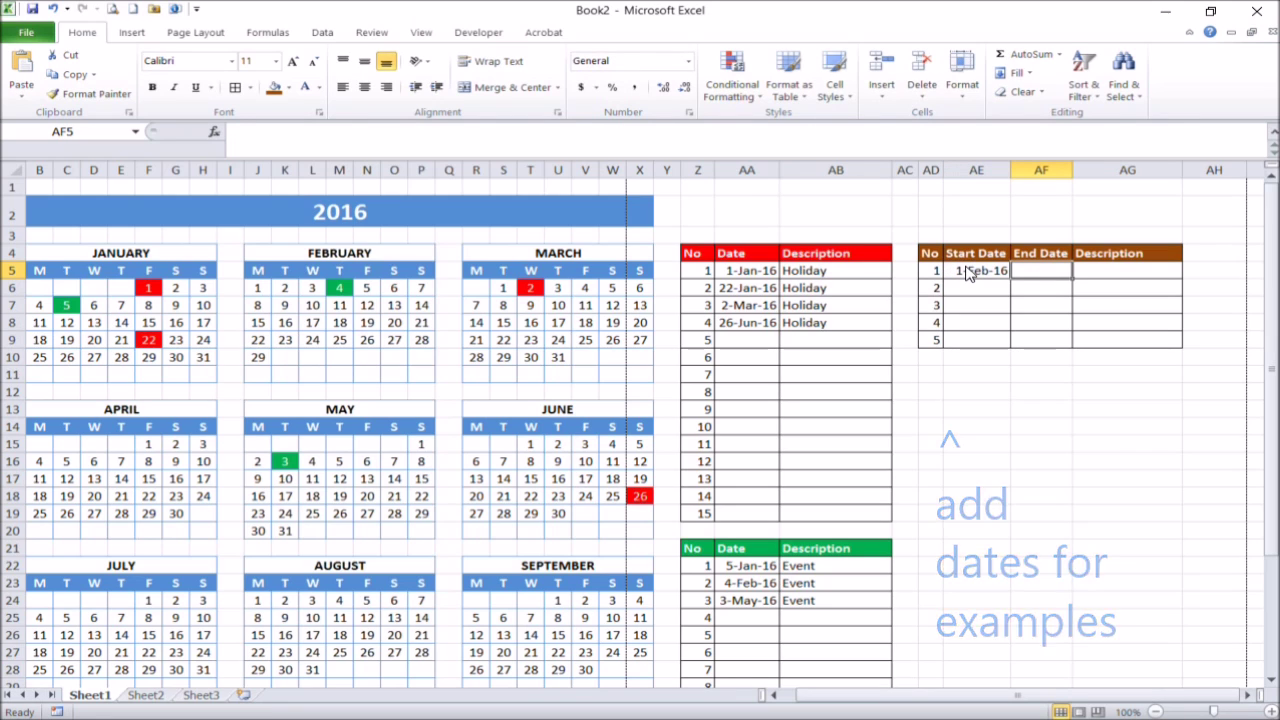
type("7 feb")
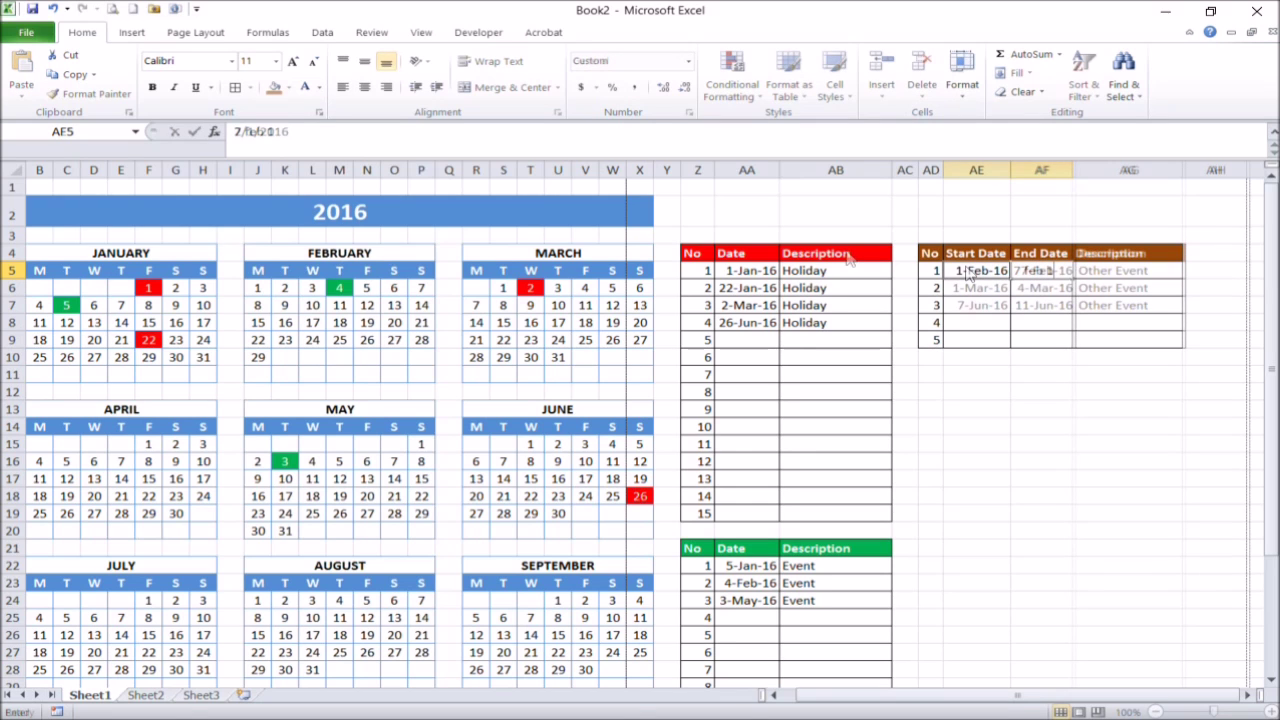
key("Up")
key("Up")
left_click(60, 132)
Step: Name the first two rows' date cells Cona1, Cona2, Conb1 and Conb2
type("Cona1")
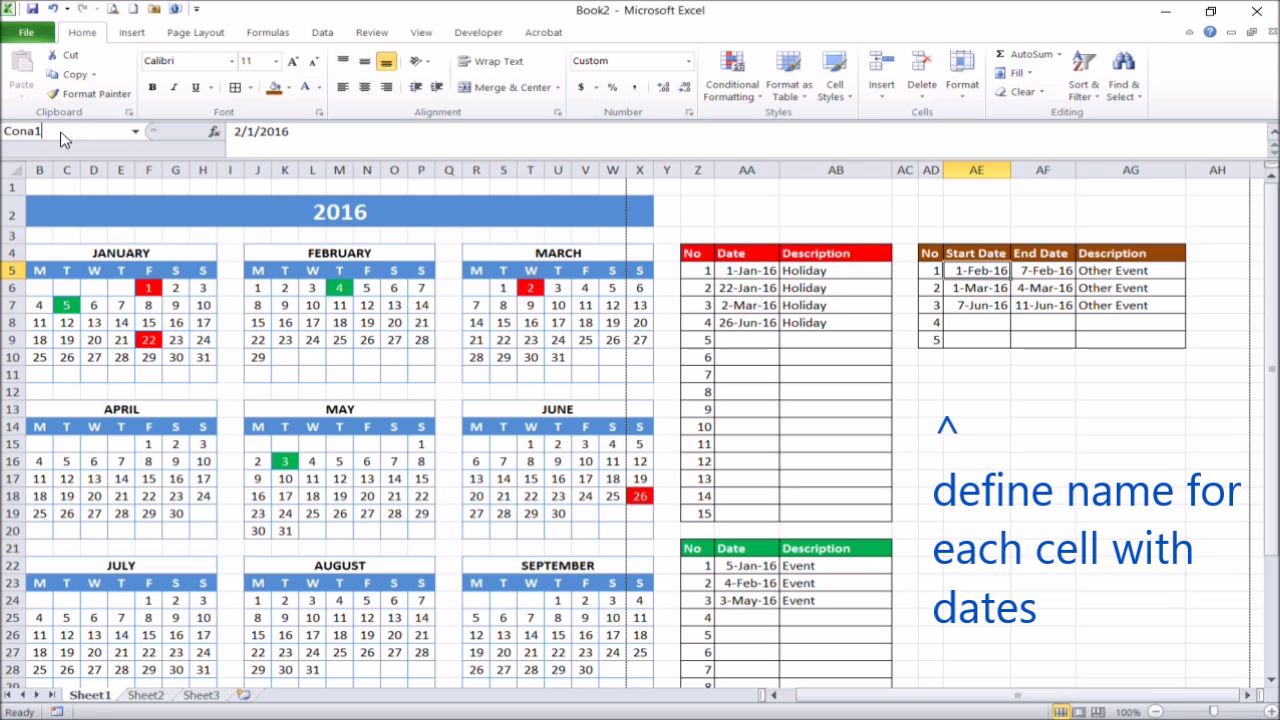
key("Return")
key("Right")
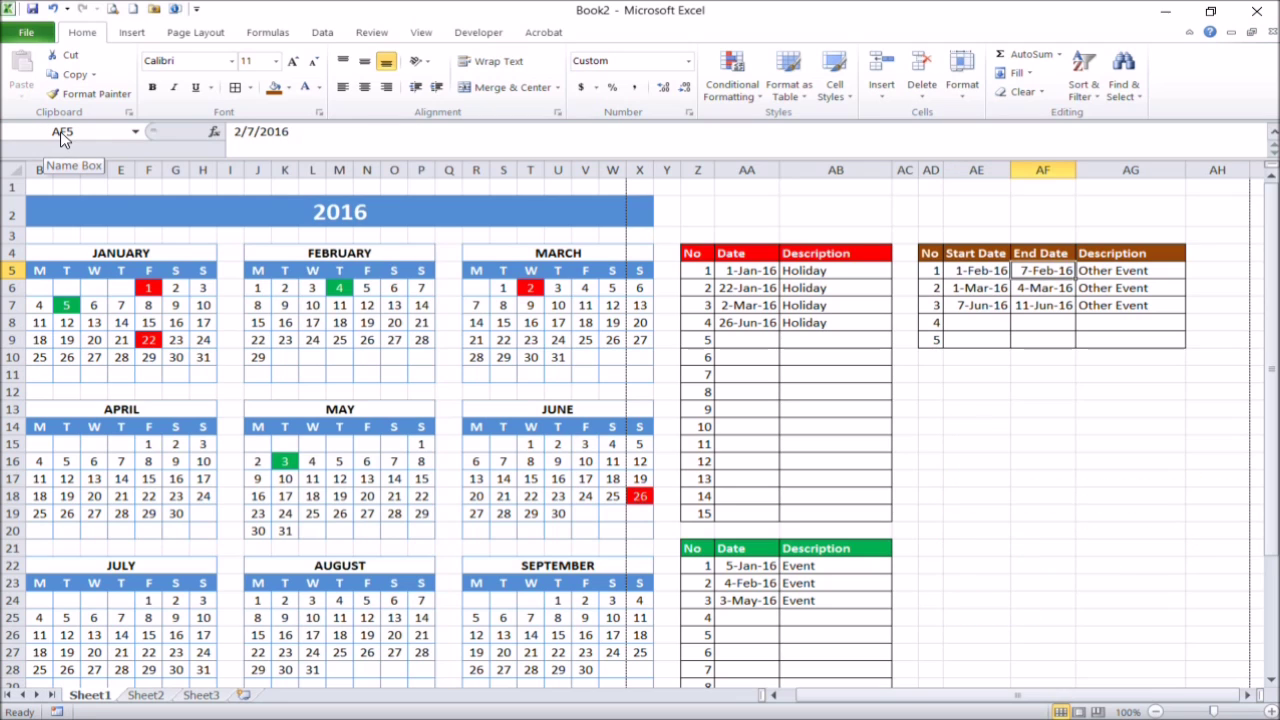
left_click(62, 134)
type("Cona2")
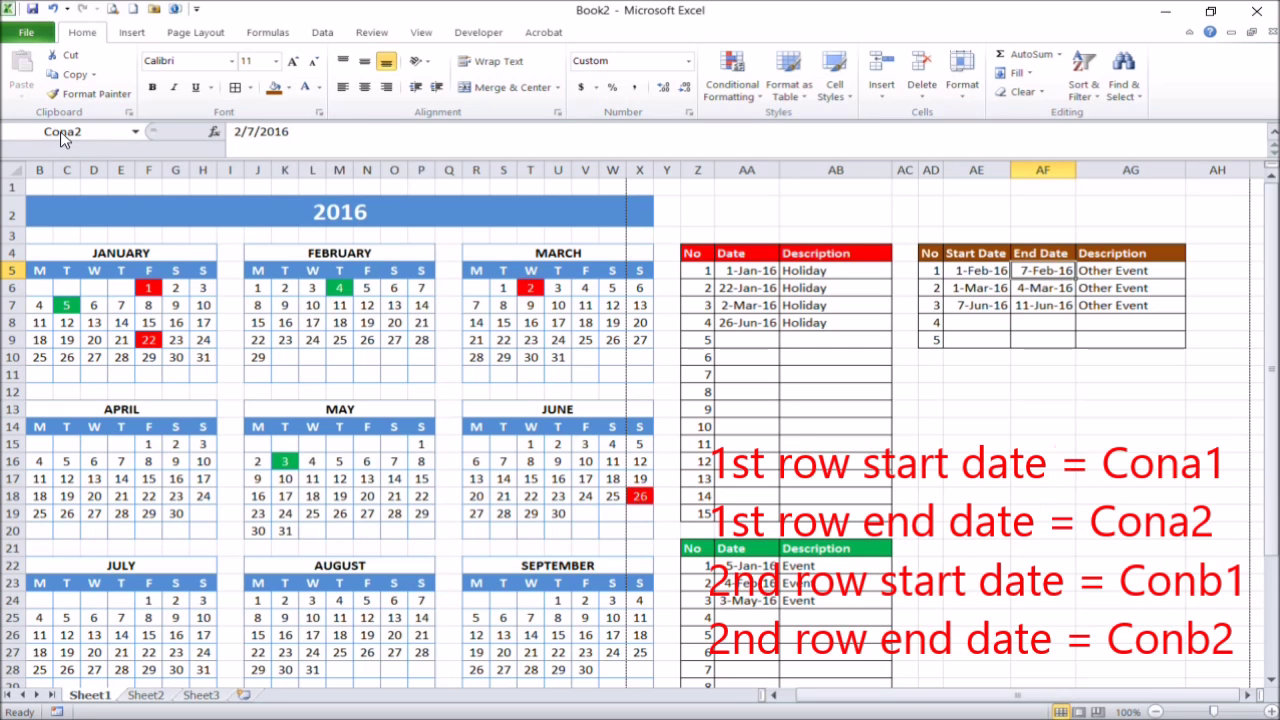
key("Return")
key("Down")
key("Left")
left_click(62, 134)
type("C")
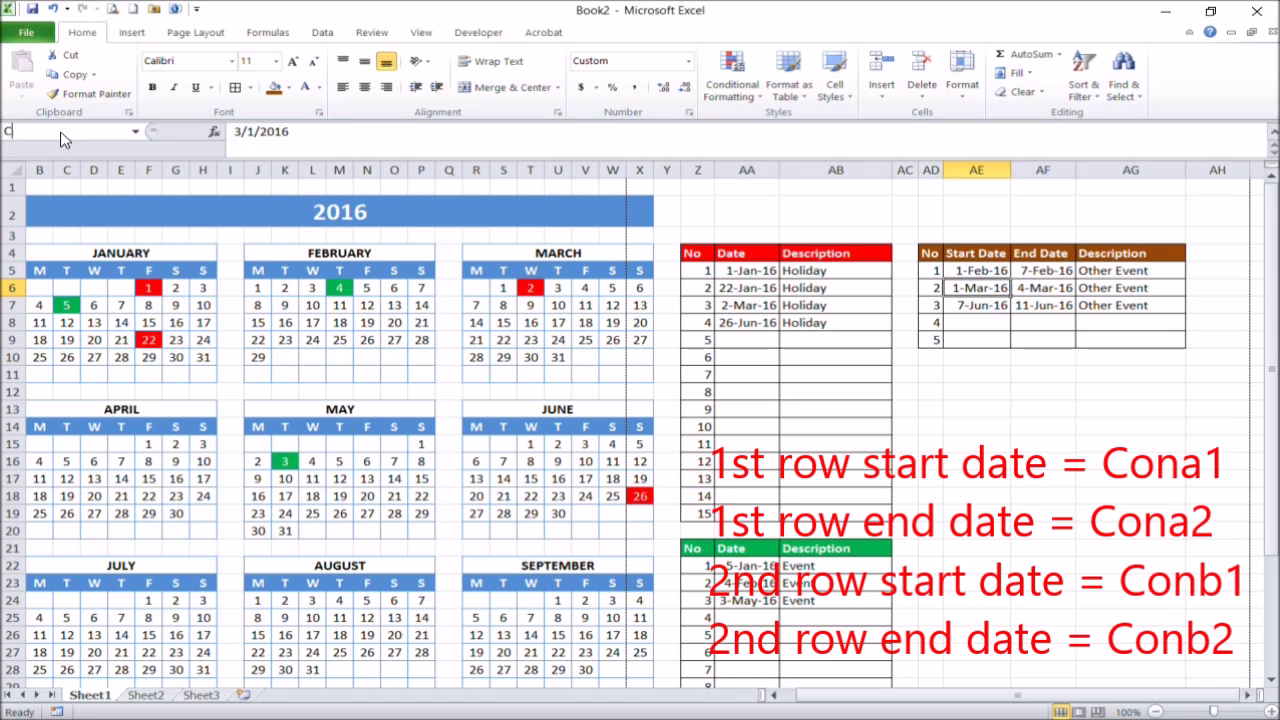
type("onb1")
key("Return")
key("Right")
left_click(62, 134)
type("Conb2")
key("Return")
Step: Name the third and fourth rows' date cells Conc1, Conc2, Cond1 and Cond2
key("Down")
key("Left")
left_click(62, 134)
type("Conc1")
key("Return")
key("Right")
left_click(60, 134)
type("Conc2")
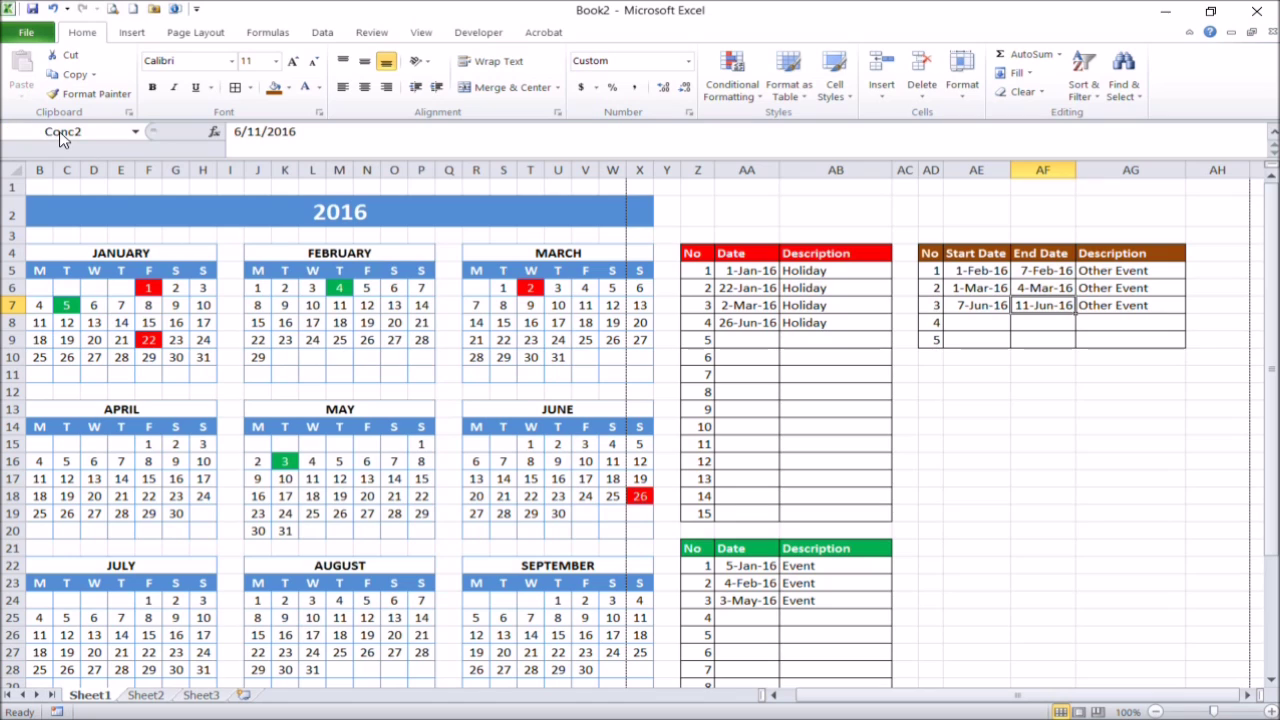
key("Return")
key("Down")
key("Left")
left_click(60, 134)
type("Cond1")
key("Return")
key("Right")
left_click(60, 134)
type("Cond2")
key("Return")
Step: Name the fifth row's date cells Cone1 and Cone2, then return to cell B6
key("Down")
key("Left")
type("Co")
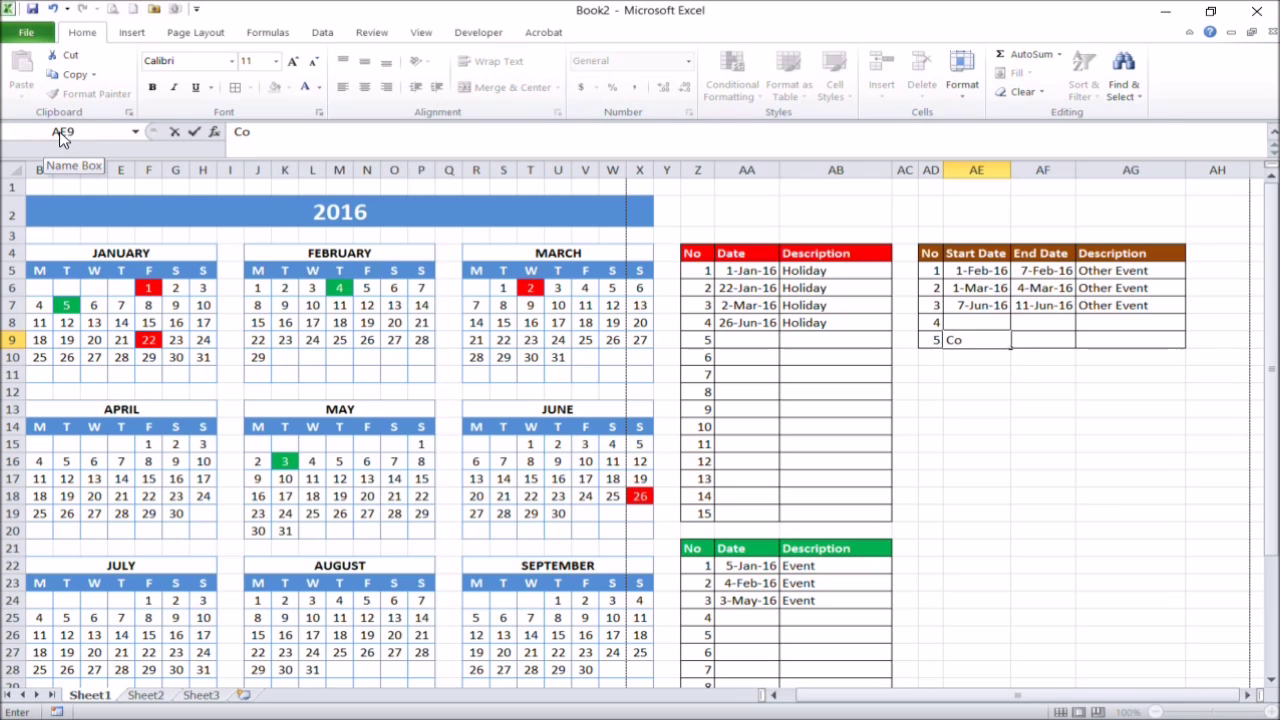
key("Escape")
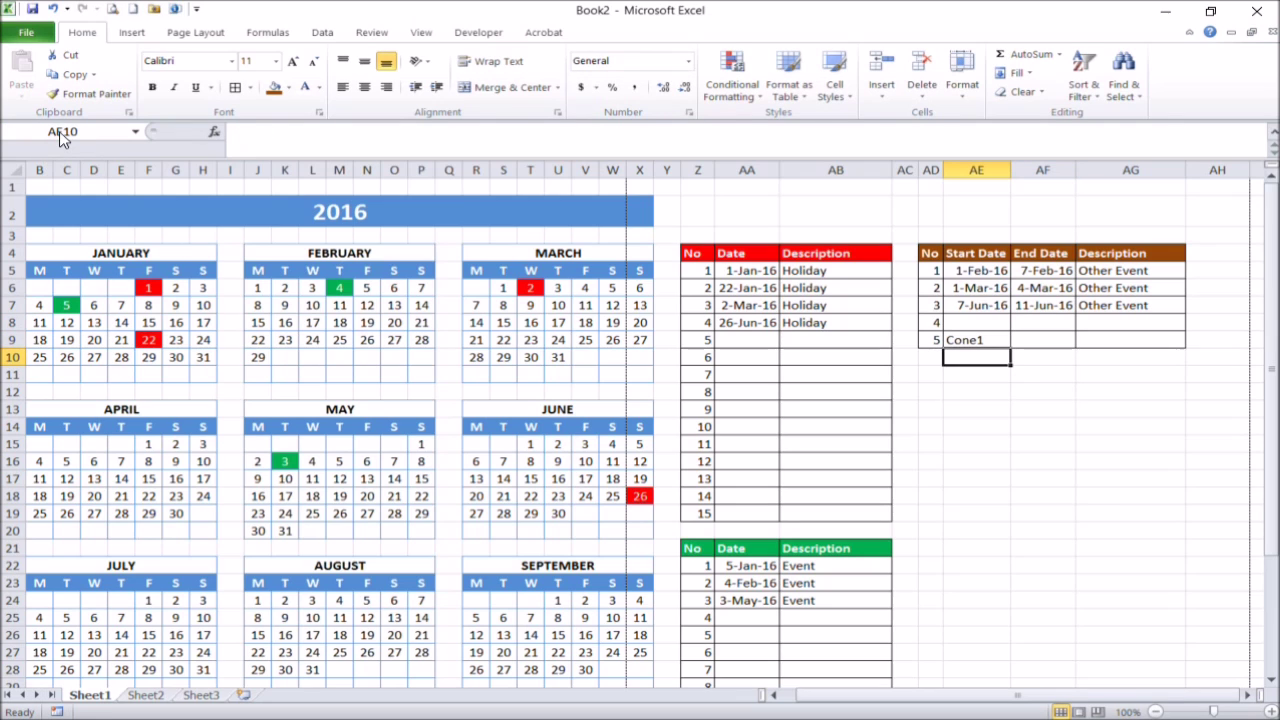
left_click(60, 134)
type("Cone1")
key("Return")
key("Right")
left_click(60, 134)
type("Cone2")
key("Return")
key("Left")
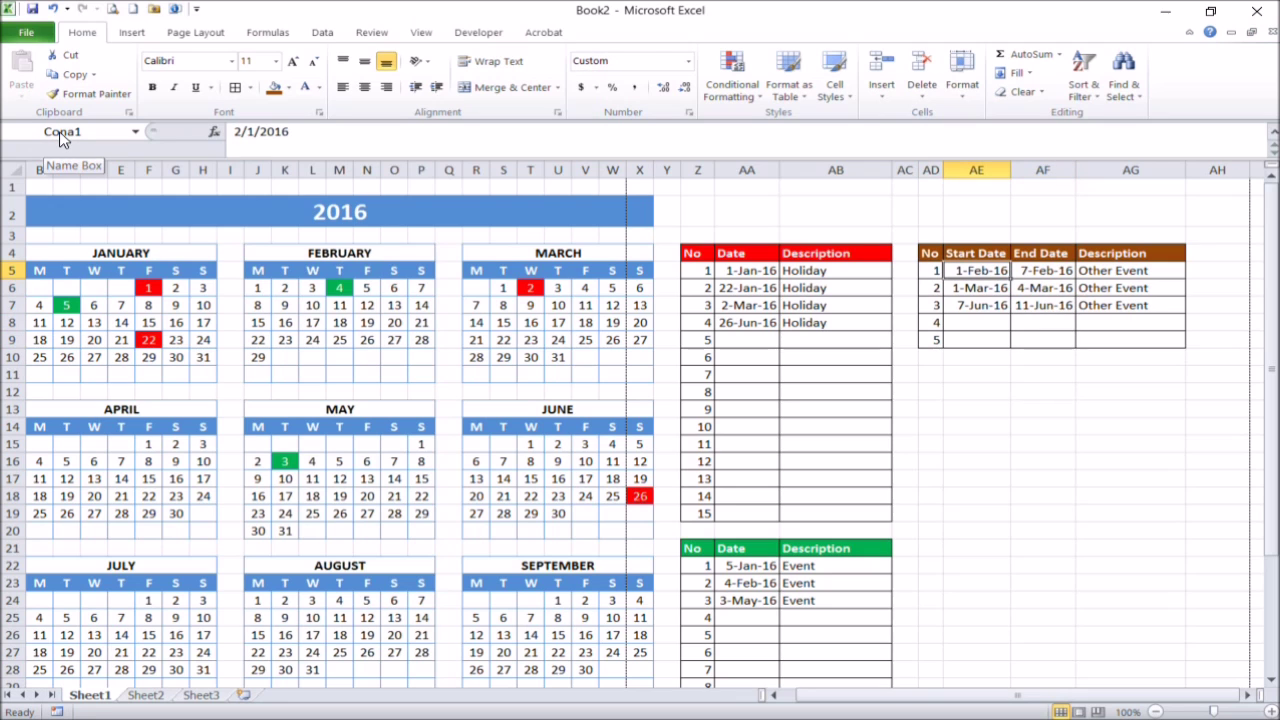
left_click(50, 292)
key("Left")
Step: Select B6:X38 and start a new 'Use a formula to determine which cells to format' rule
key("Right")
key("shift+Right")
key("shift+Right")
key("shift+Right")
key("shift+Right")
key("shift+Right")
key("shift+Right")
key("shift+Right")
key("shift+Right")
key("shift+Right")
key("shift+Right")
key("shift+Right")
key("shift+Right")
key("shift+Right")
key("shift+Right")
key("shift+Right")
key("shift+Right")
key("shift+Right")
key("shift+Right")
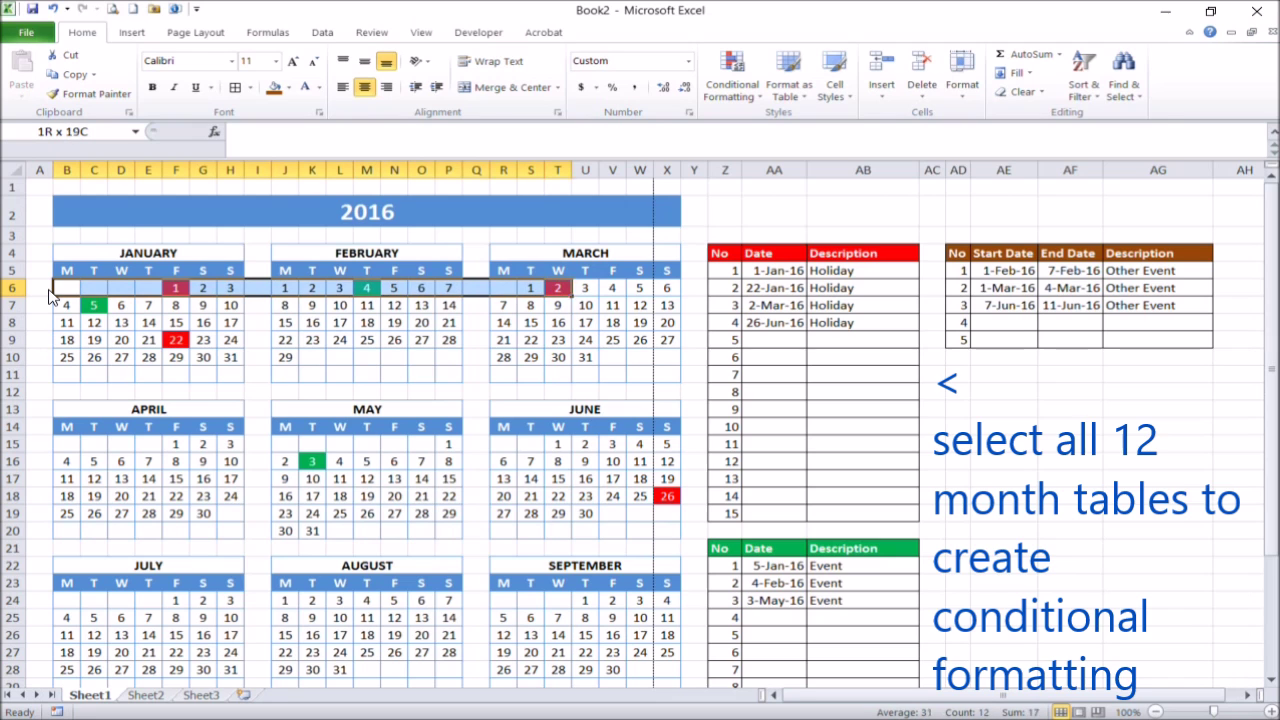
key("shift+Right")
key("shift+Right")
key("shift+Right")
key("shift+Right")
key("shift+Down")
key("shift+Down")
key("shift+Down")
key("shift+Down")
key("shift+Down")
key("shift+Down")
key("shift+Down")
key("shift+Down")
key("shift+Down")
key("shift+Down")
key("shift+Down")
key("shift+Down")
key("shift+Down")
key("shift+Down")
key("shift+Down")
key("shift+Down")
key("shift+Down")
key("shift+Down")
key("shift+Down")
key("shift+Down")
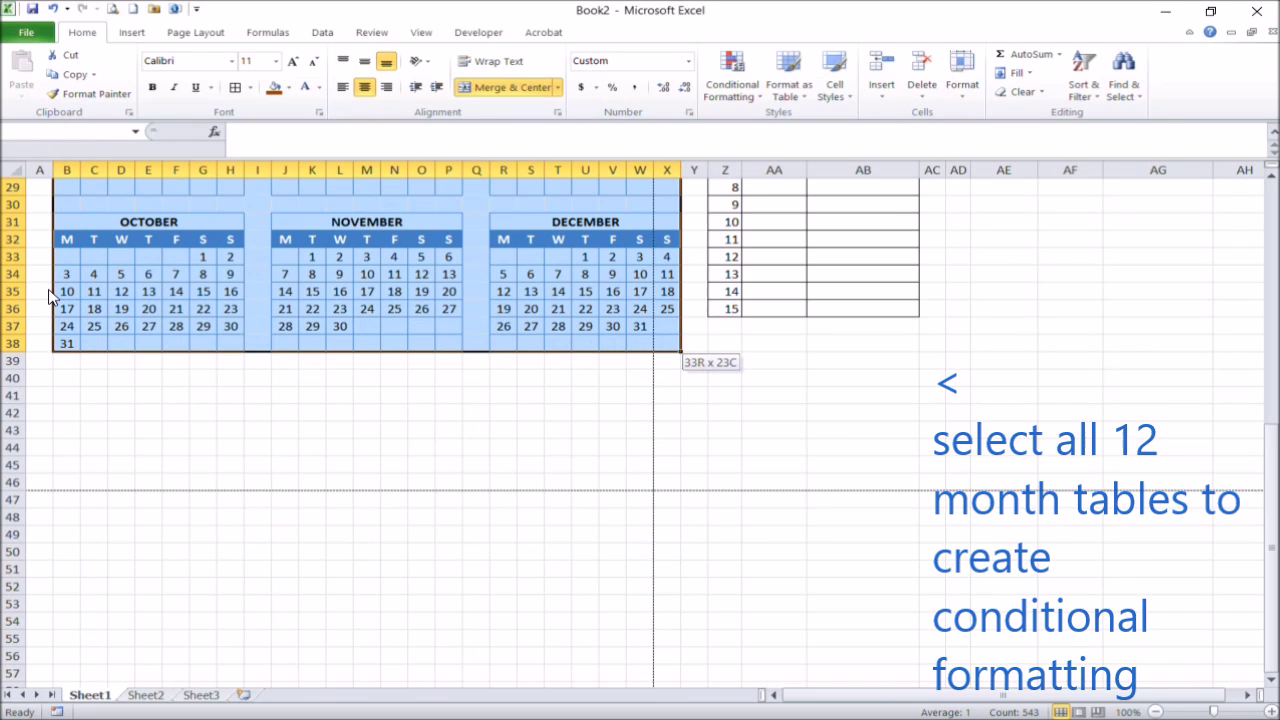
left_click(1273, 258)
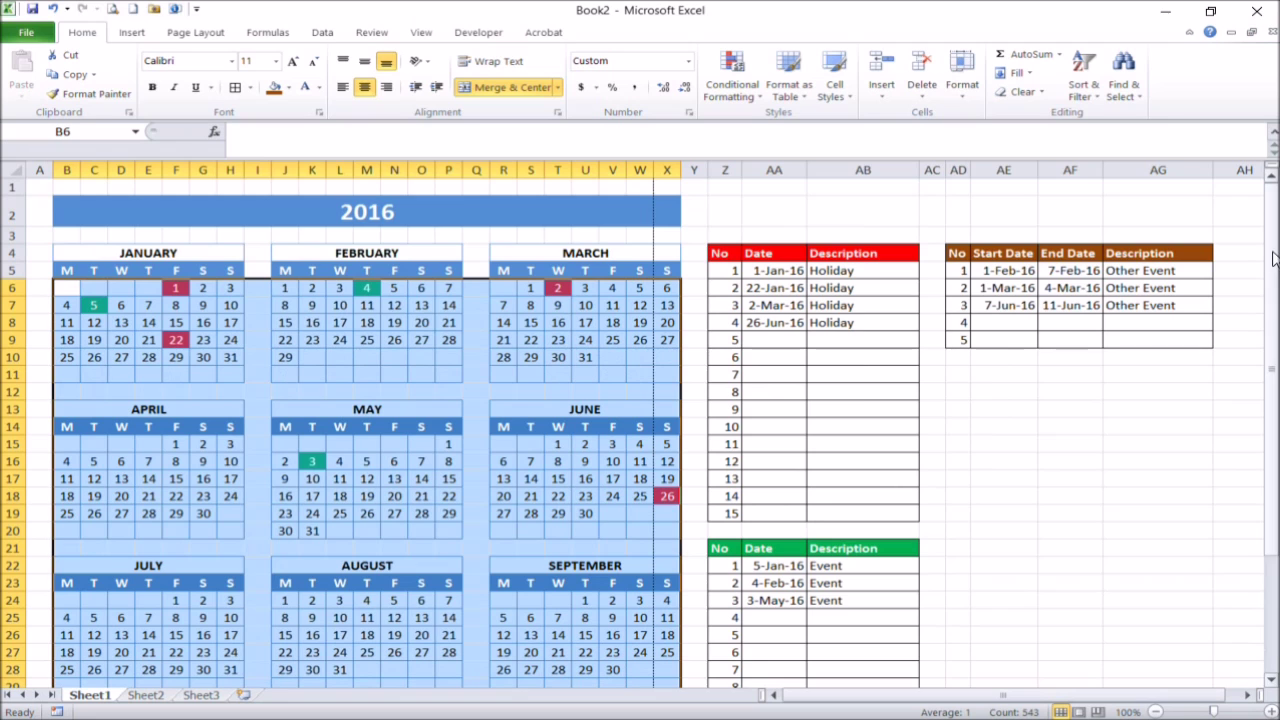
left_click(731, 78)
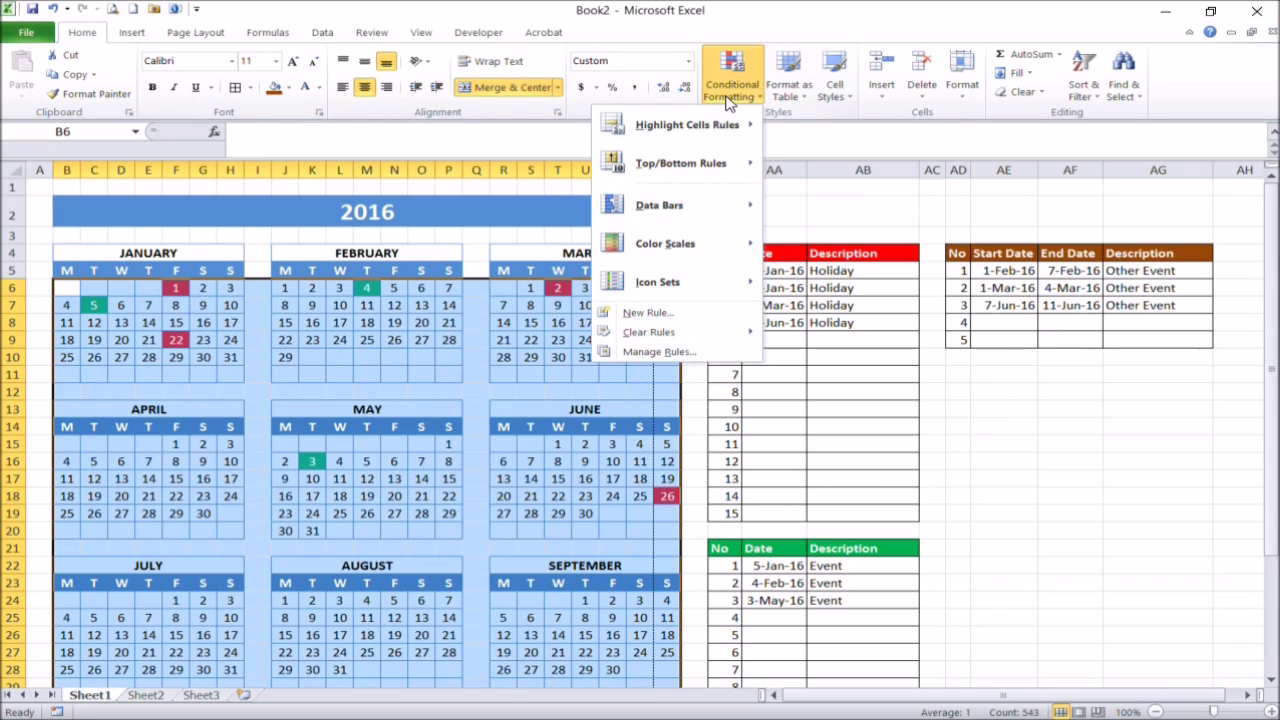
left_click(659, 352)
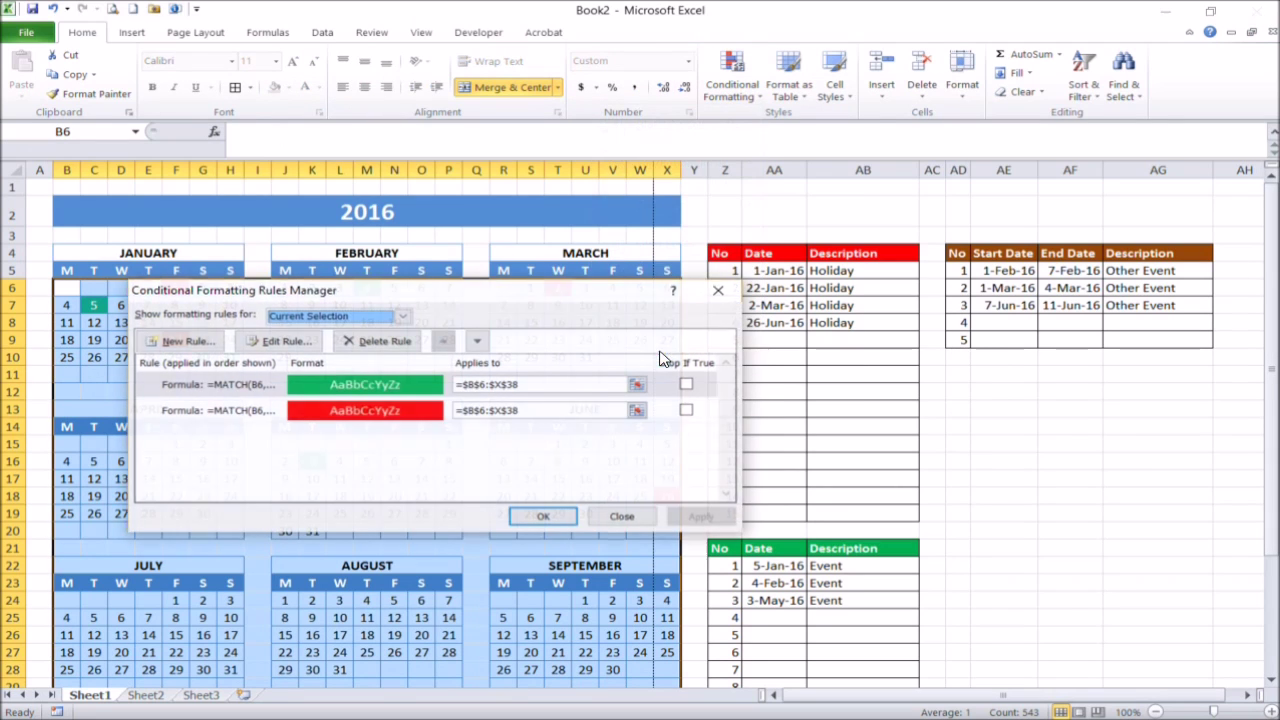
left_click(195, 343)
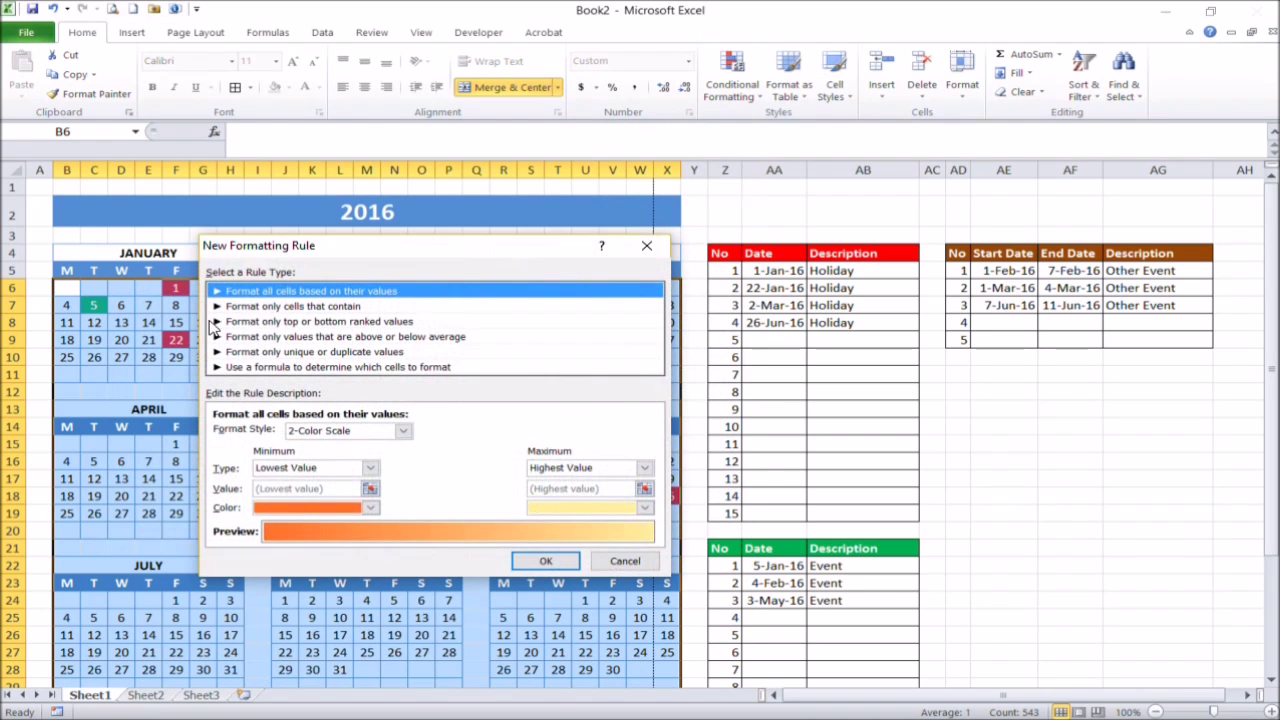
left_click(266, 364)
left_click_drag(288, 252, 833, 249)
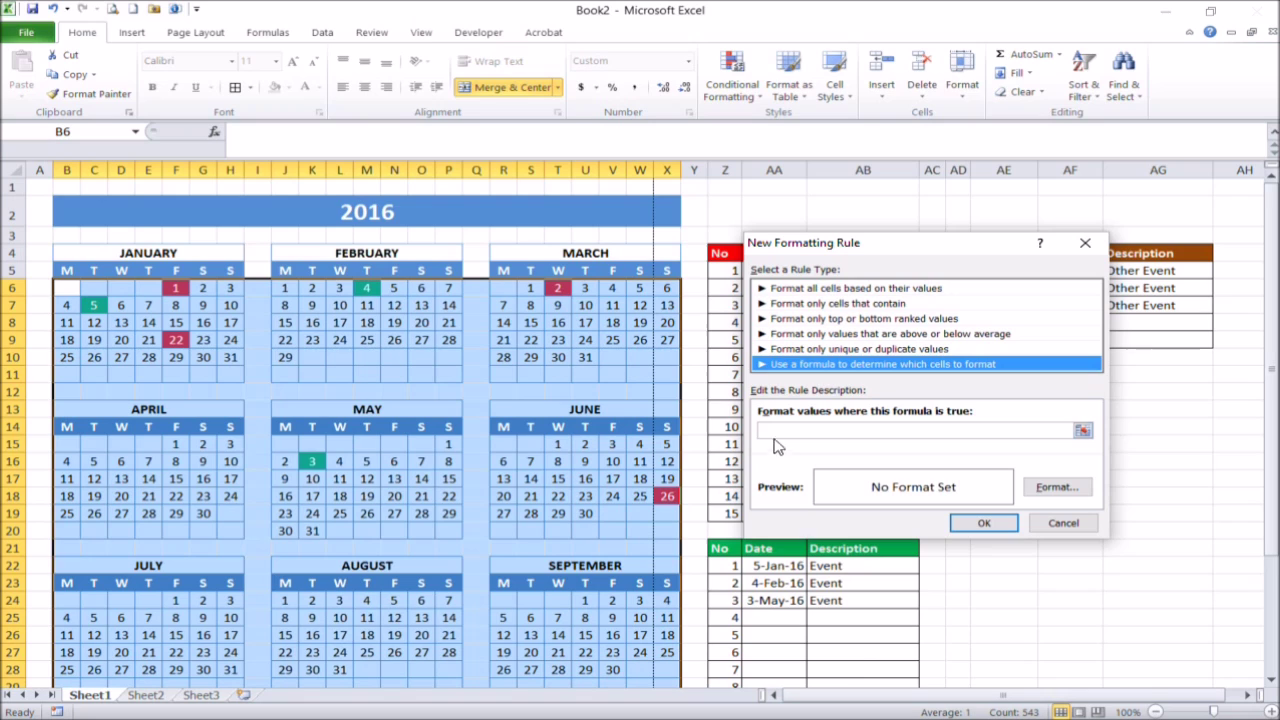
left_click(775, 430)
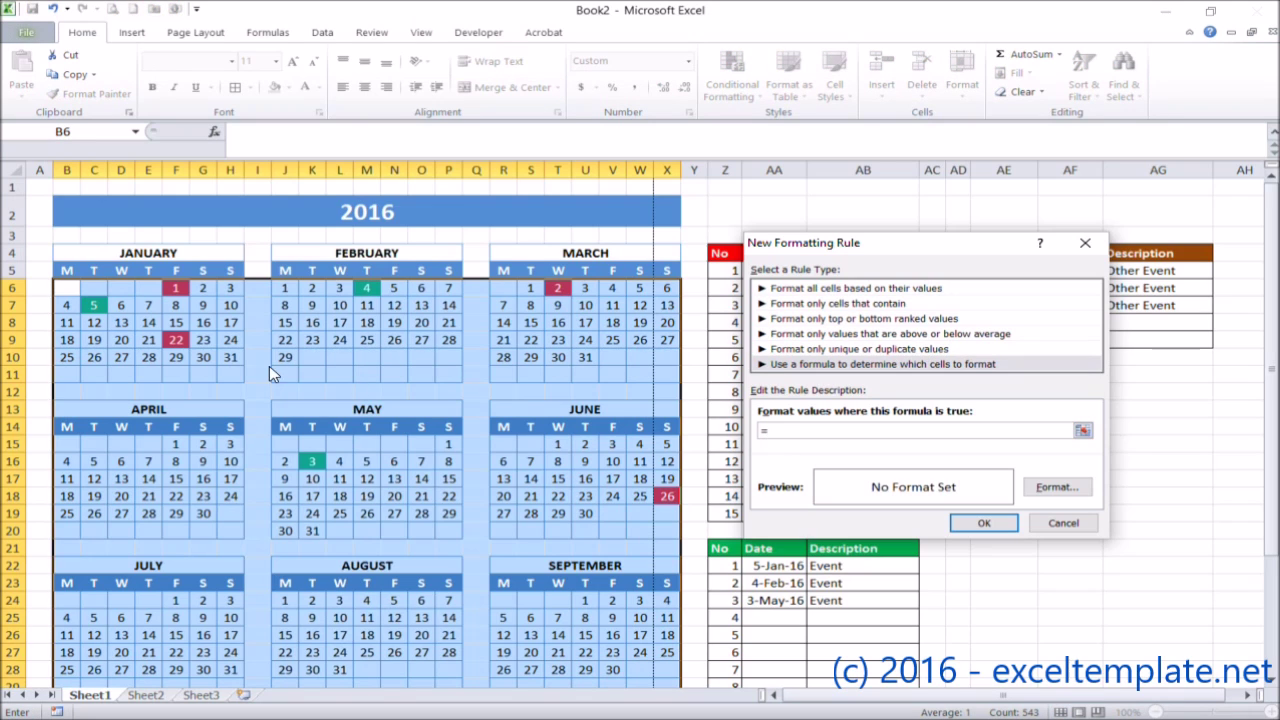
Step: Enter the rule formula =and(B6>=Cona1,B6<=Cona2,B6<>"",Cona1<>"",Cona2<>"")
type("and(")
left_click(66, 290)
key("BackSpace")
key("BackSpace")
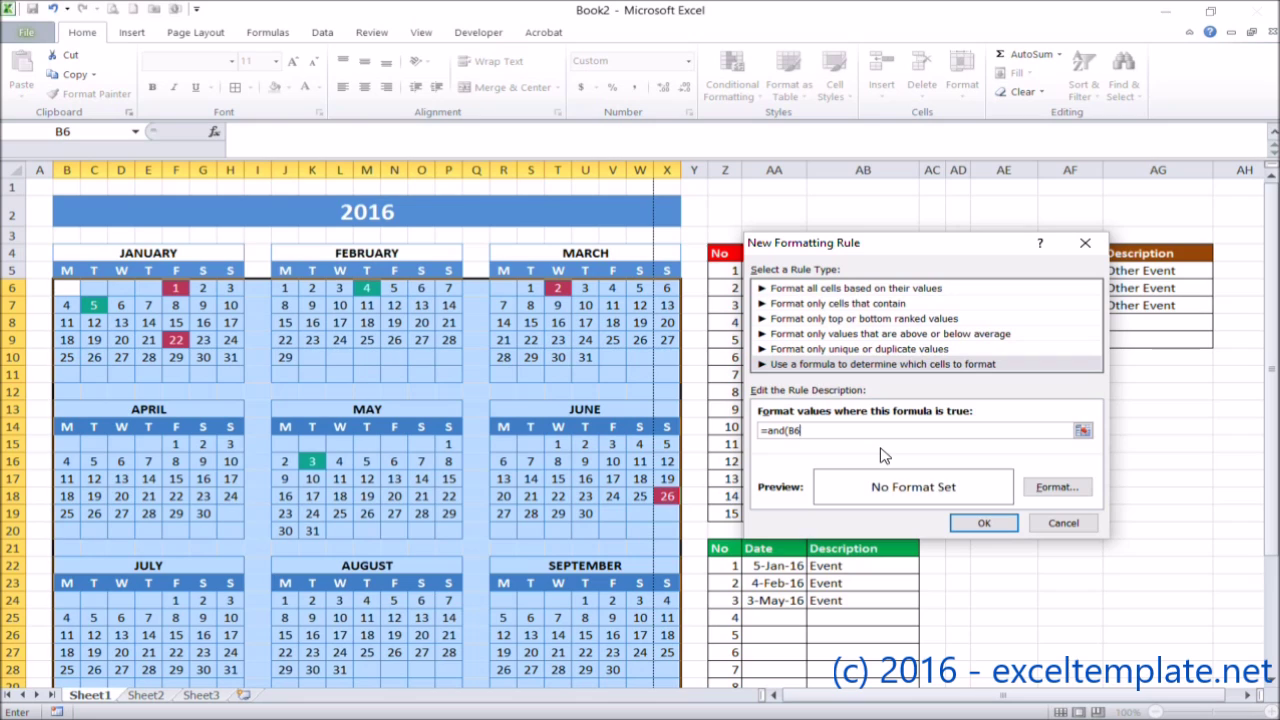
type("=Cona1,")
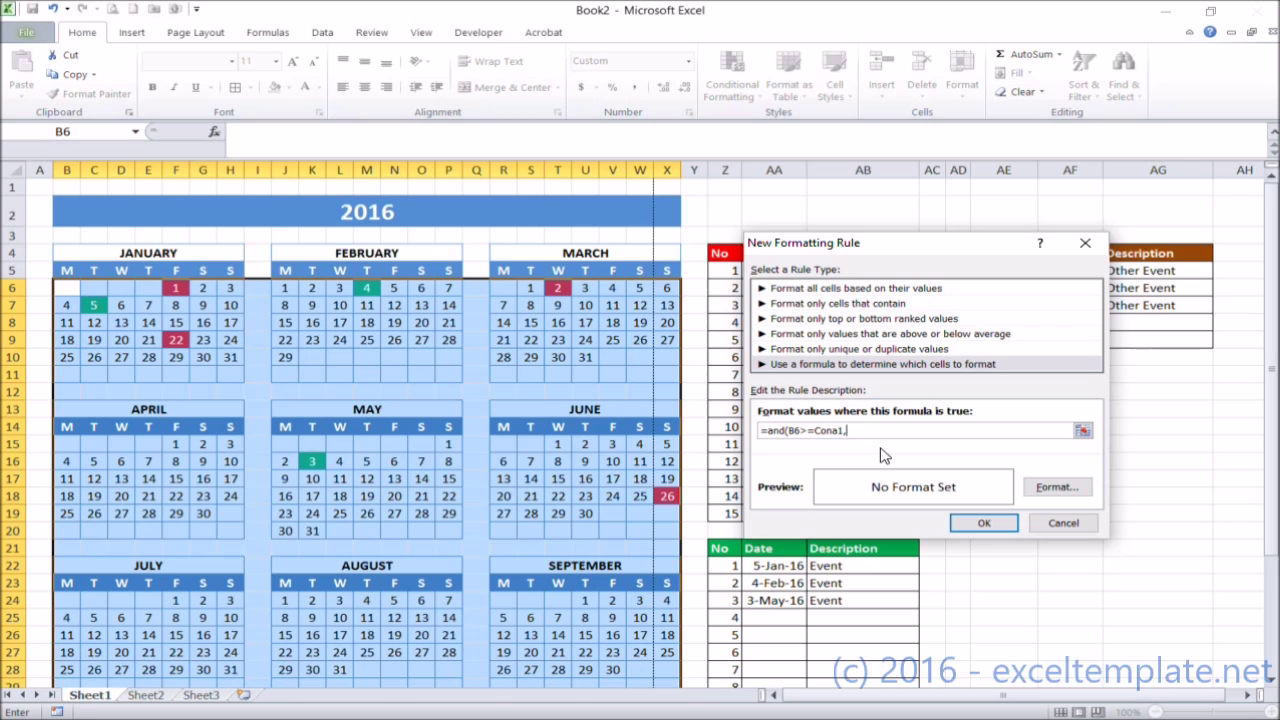
type("B6")
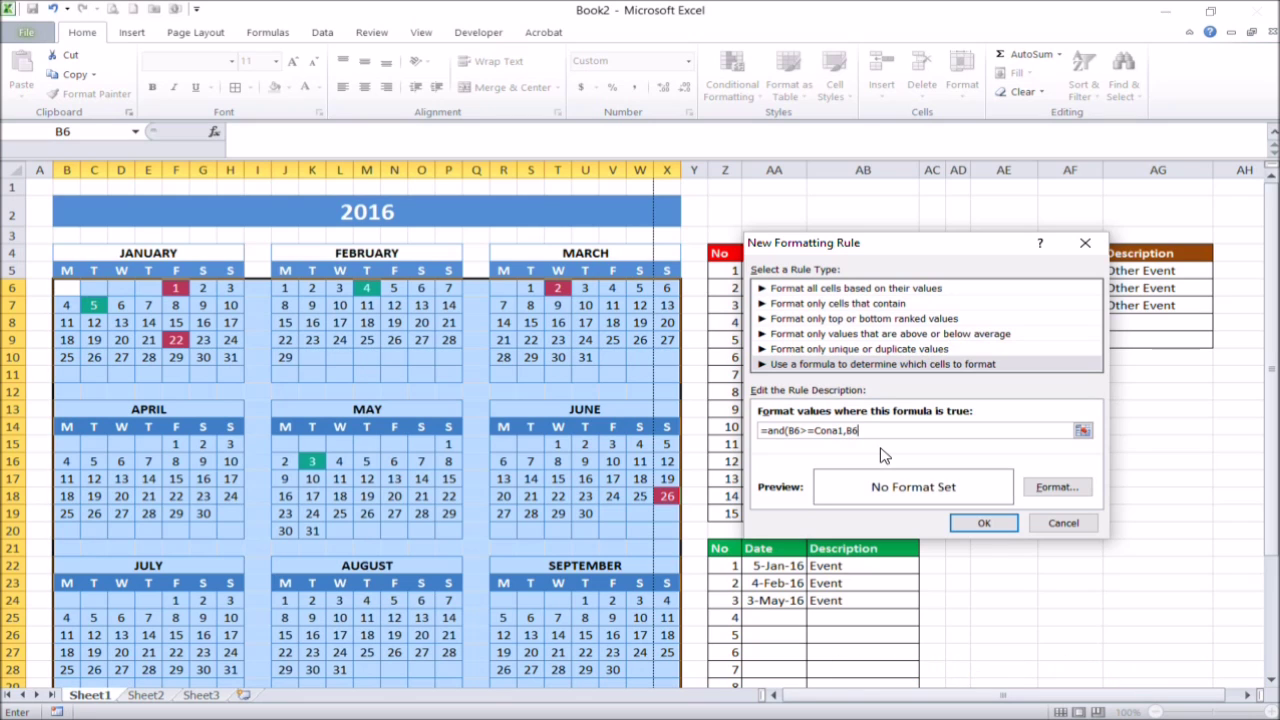
type("<=Co")
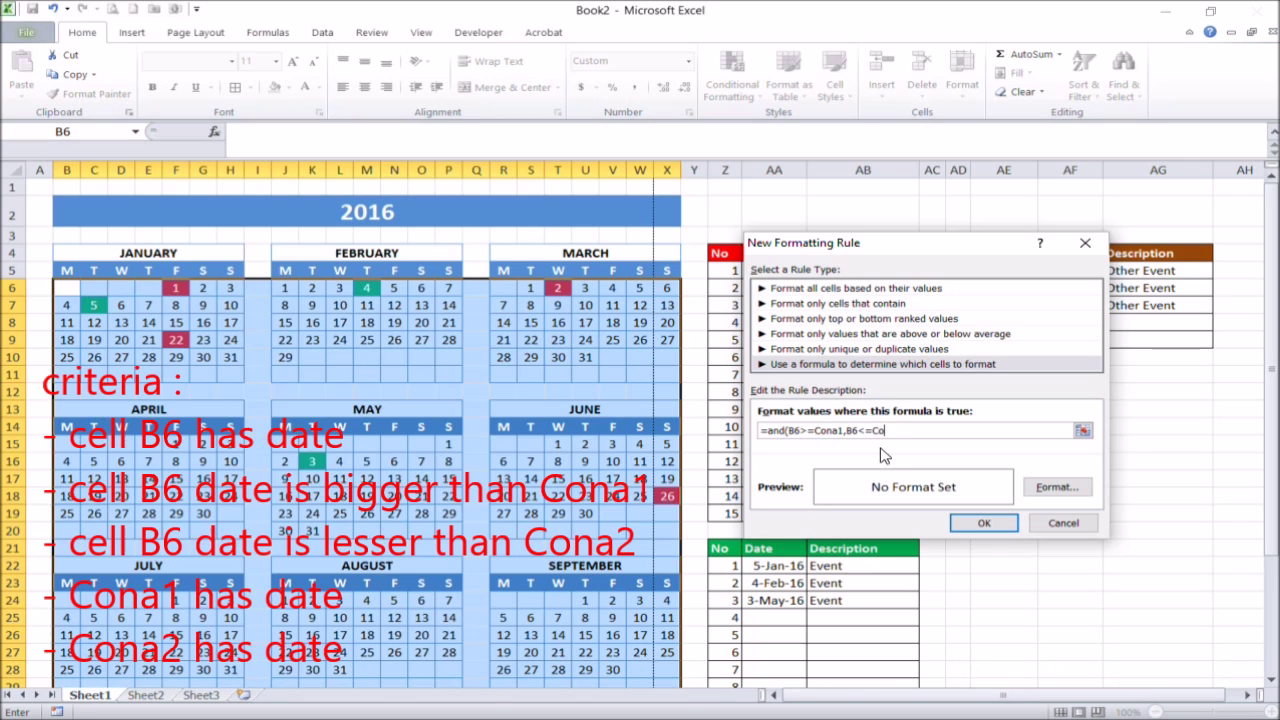
type("na2,B6<>\"\",Cona1<>\"\",Cona")
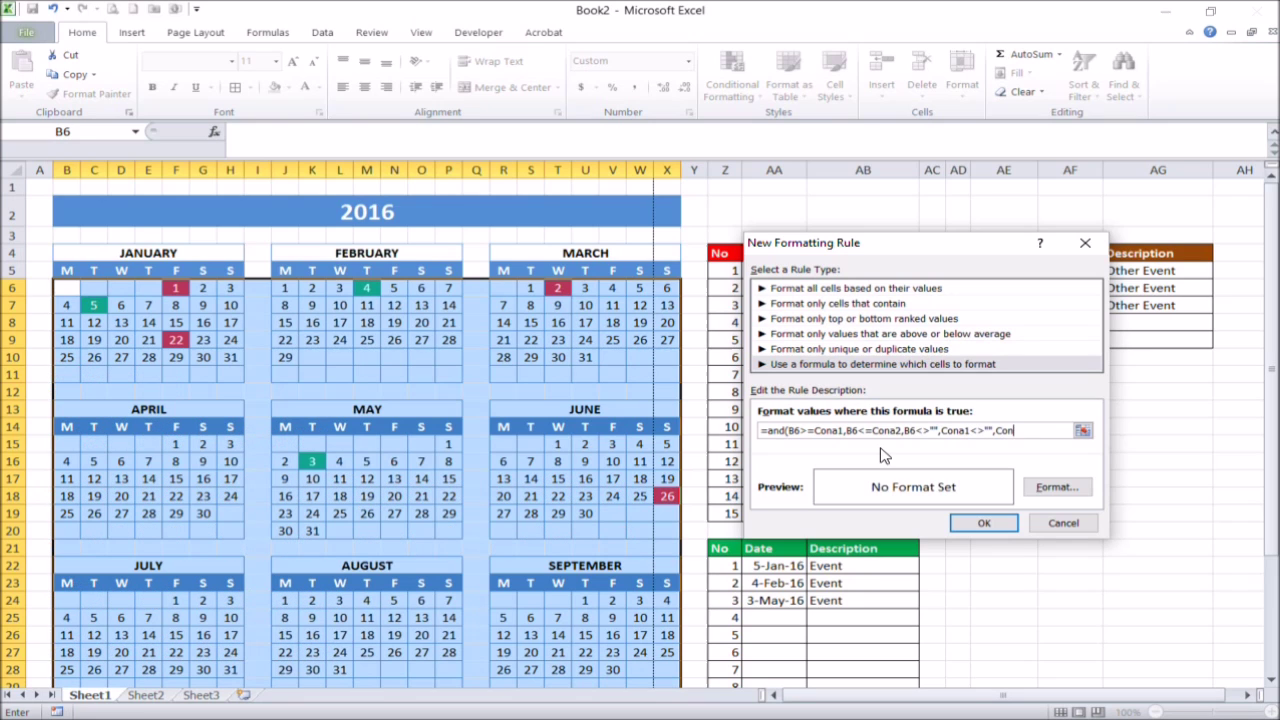
type("2<>\"\")")
left_click(1040, 488)
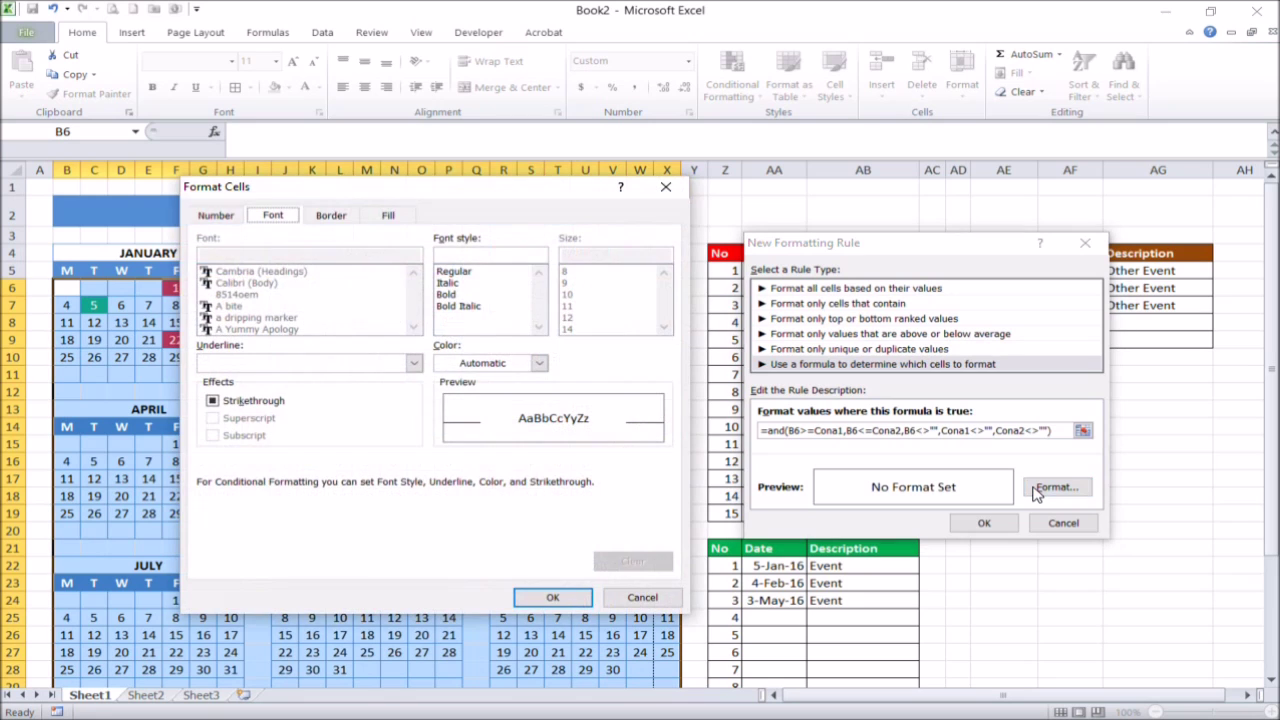
Step: Format the AND date-range rule with a brown fill and white font, then save it
left_click(390, 215)
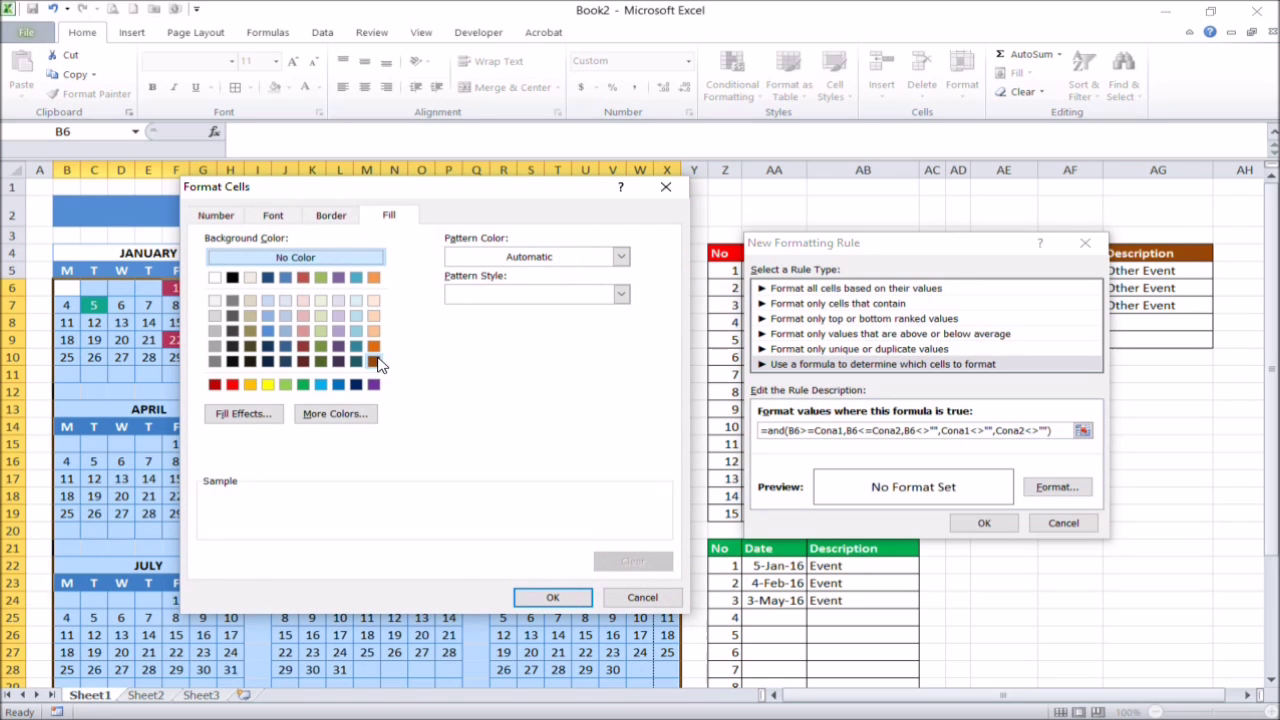
left_click(374, 361)
left_click(272, 216)
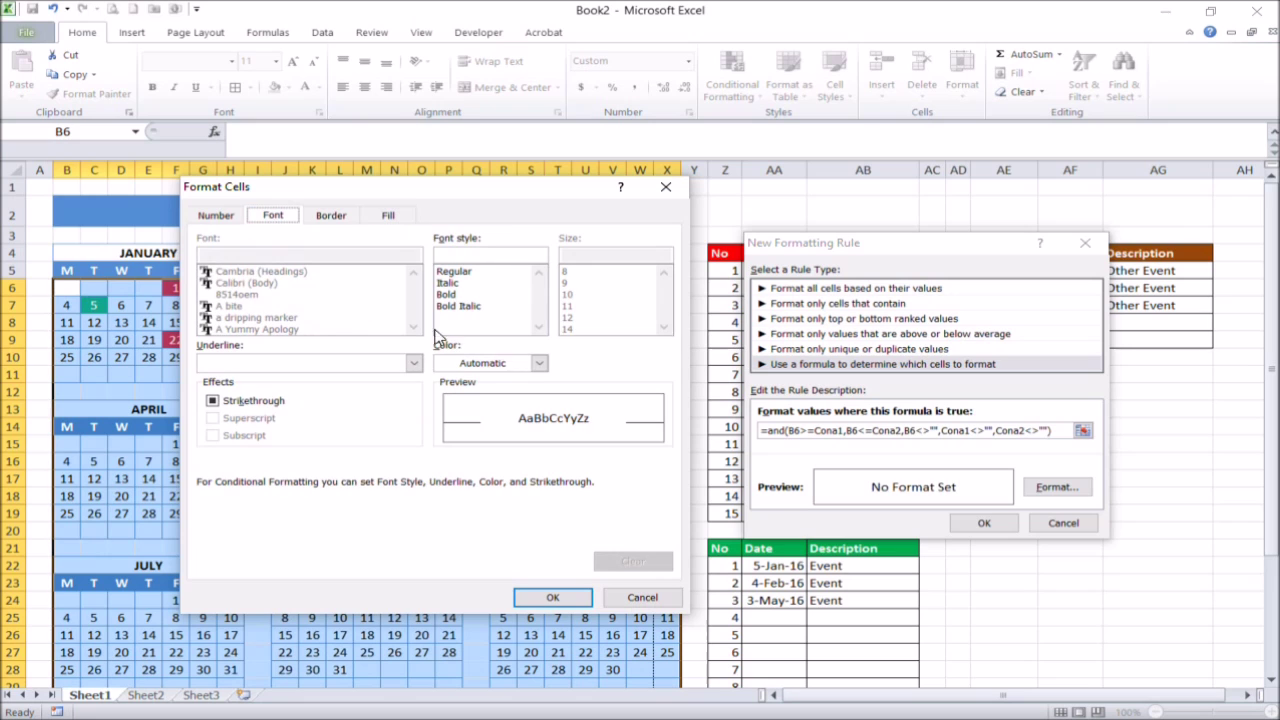
left_click(537, 363)
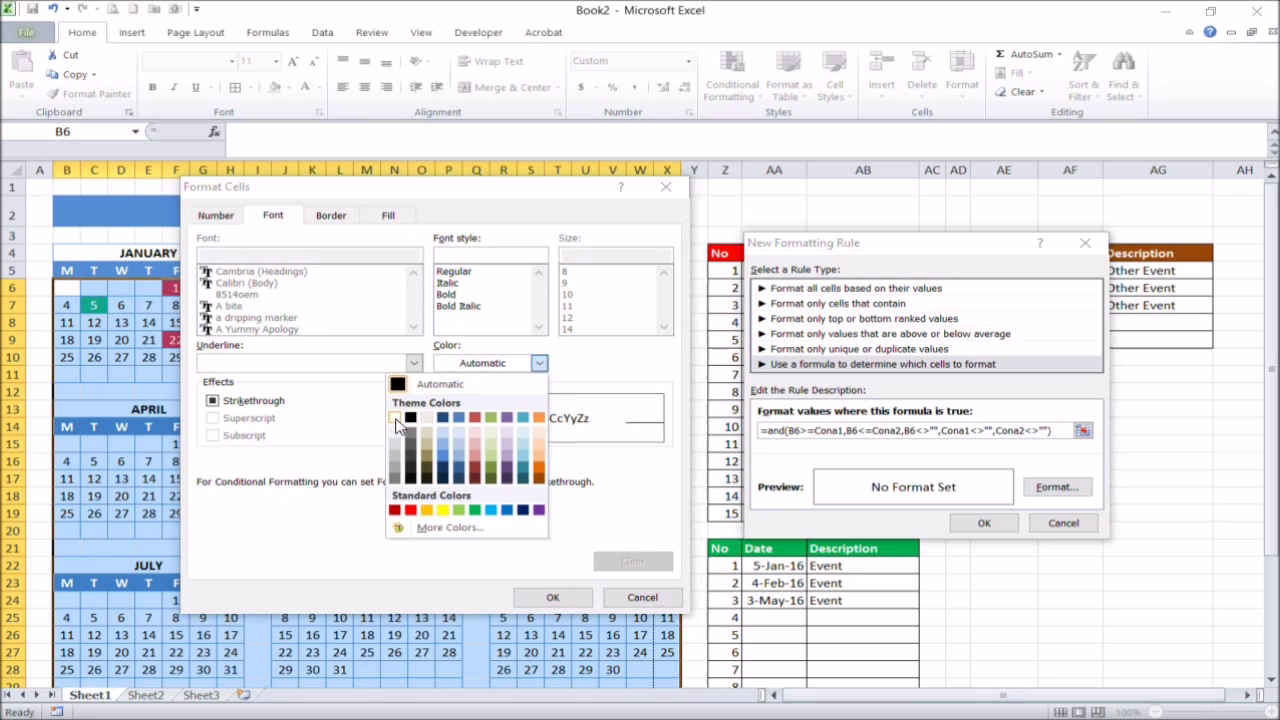
left_click(395, 418)
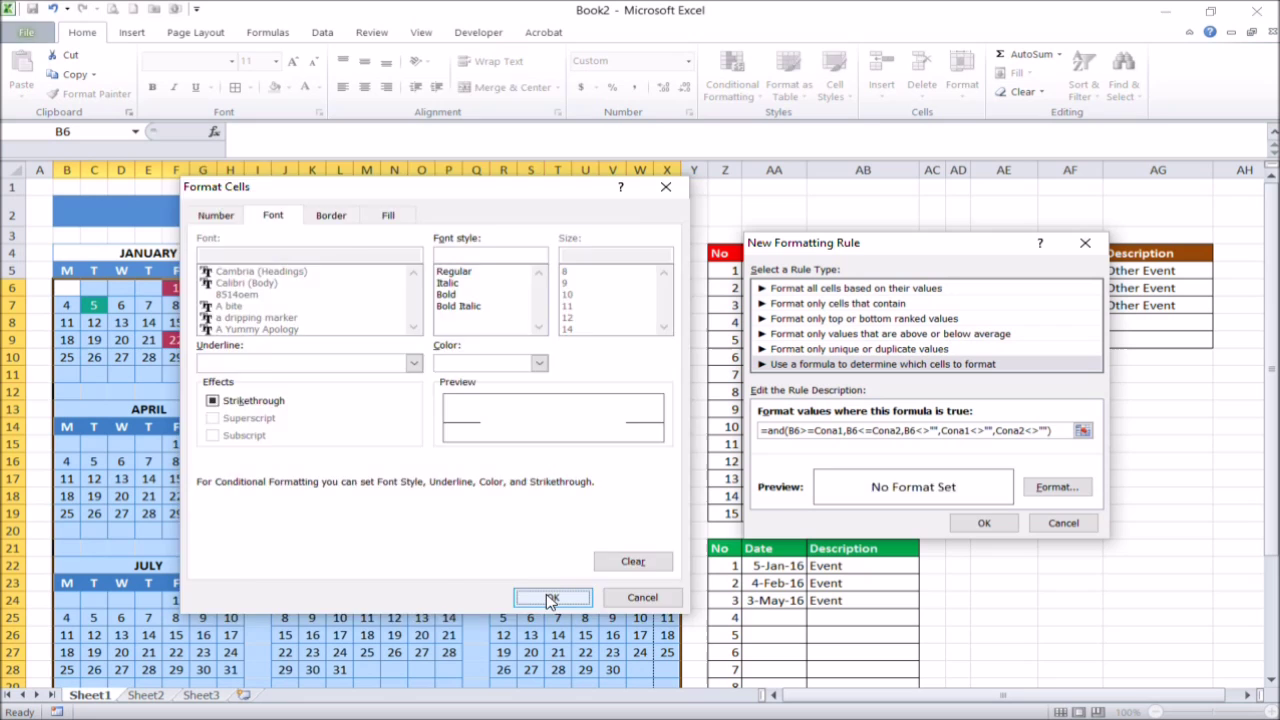
left_click(547, 592)
left_click(986, 524)
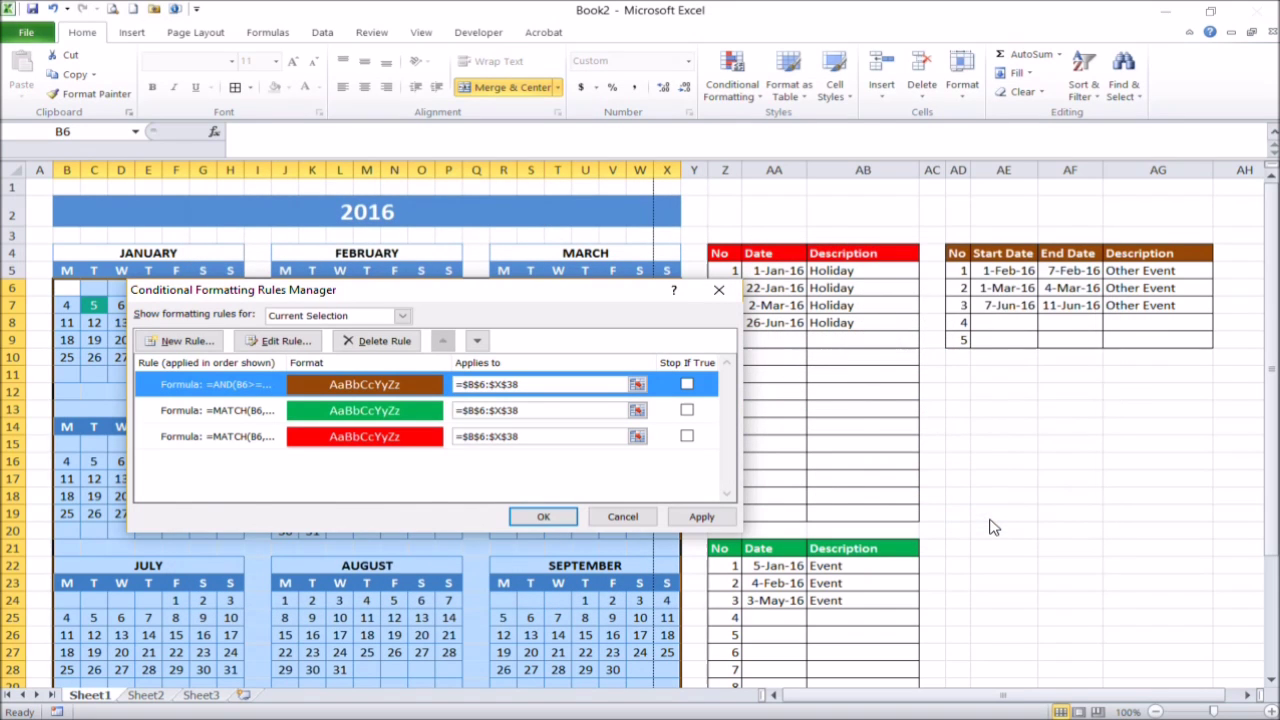
Step: Apply the new brown date-range rule and select the first calendar cell B6
left_click(548, 517)
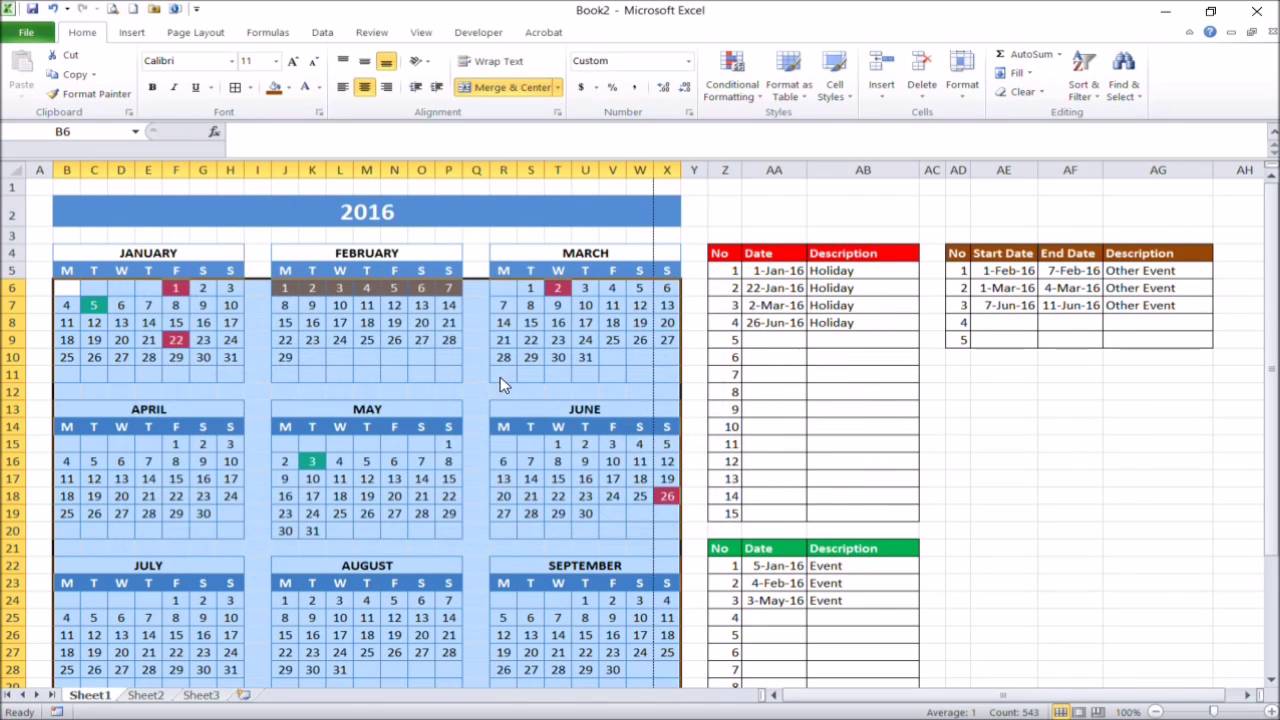
left_click(334, 288)
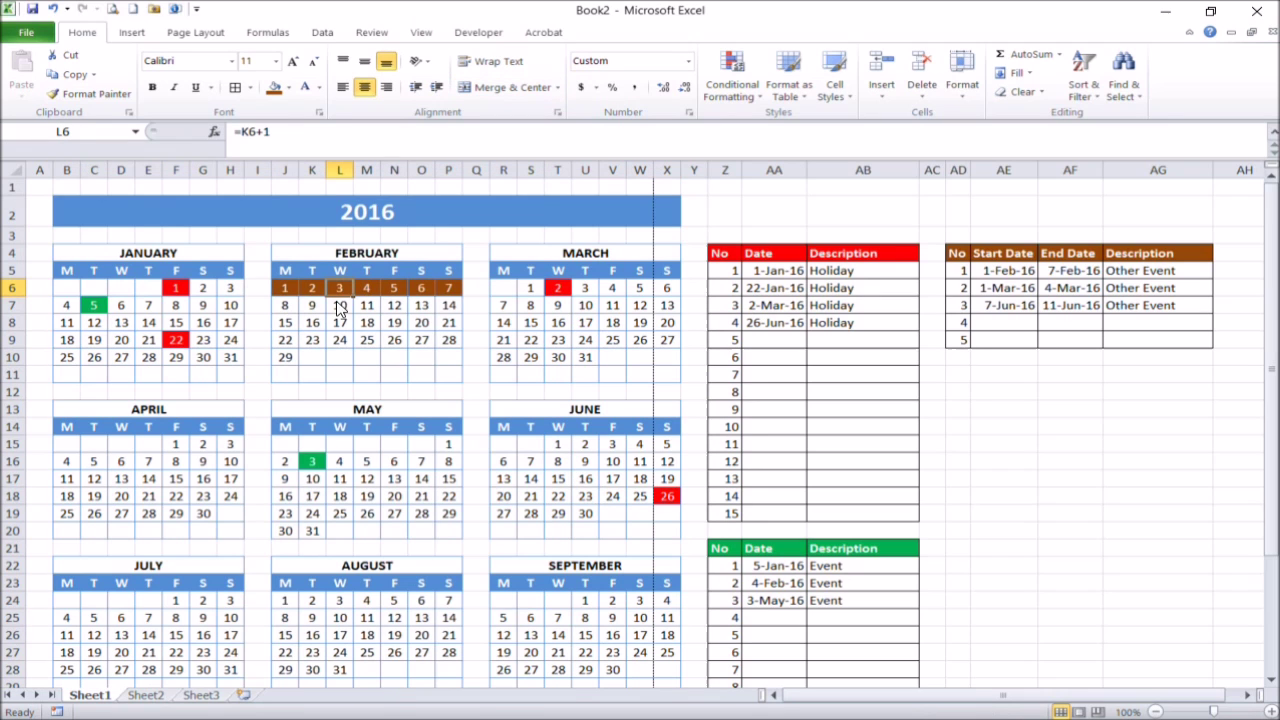
left_click(63, 291)
Step: Move the brown date-range rule below the green and red rules and apply the new order
left_click(731, 80)
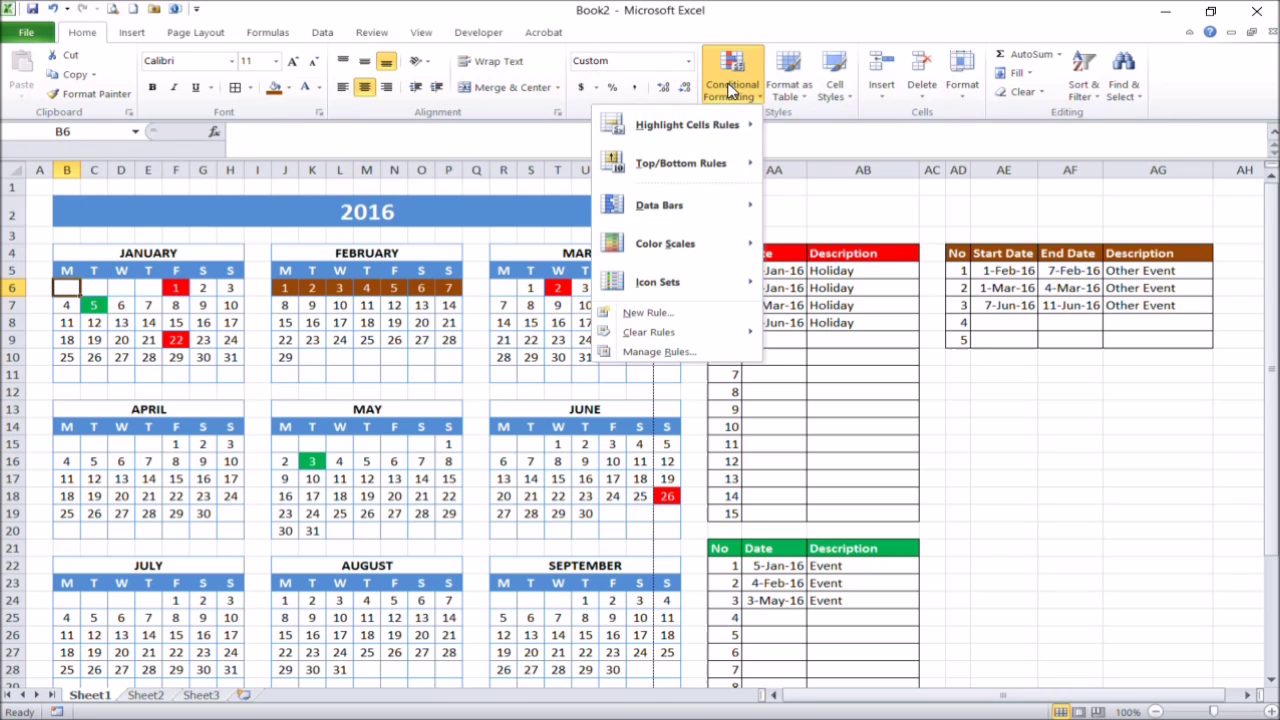
left_click(655, 352)
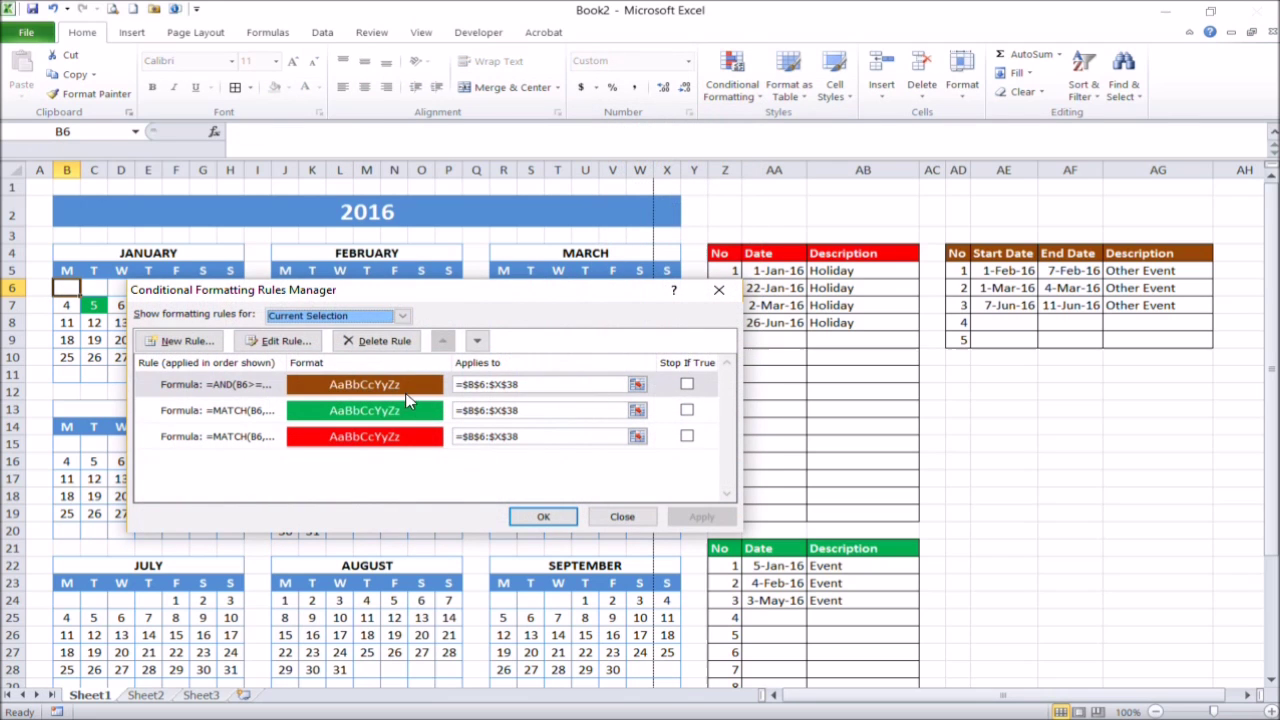
left_click(400, 386)
left_click_drag(411, 299, 375, 325)
left_click(441, 366)
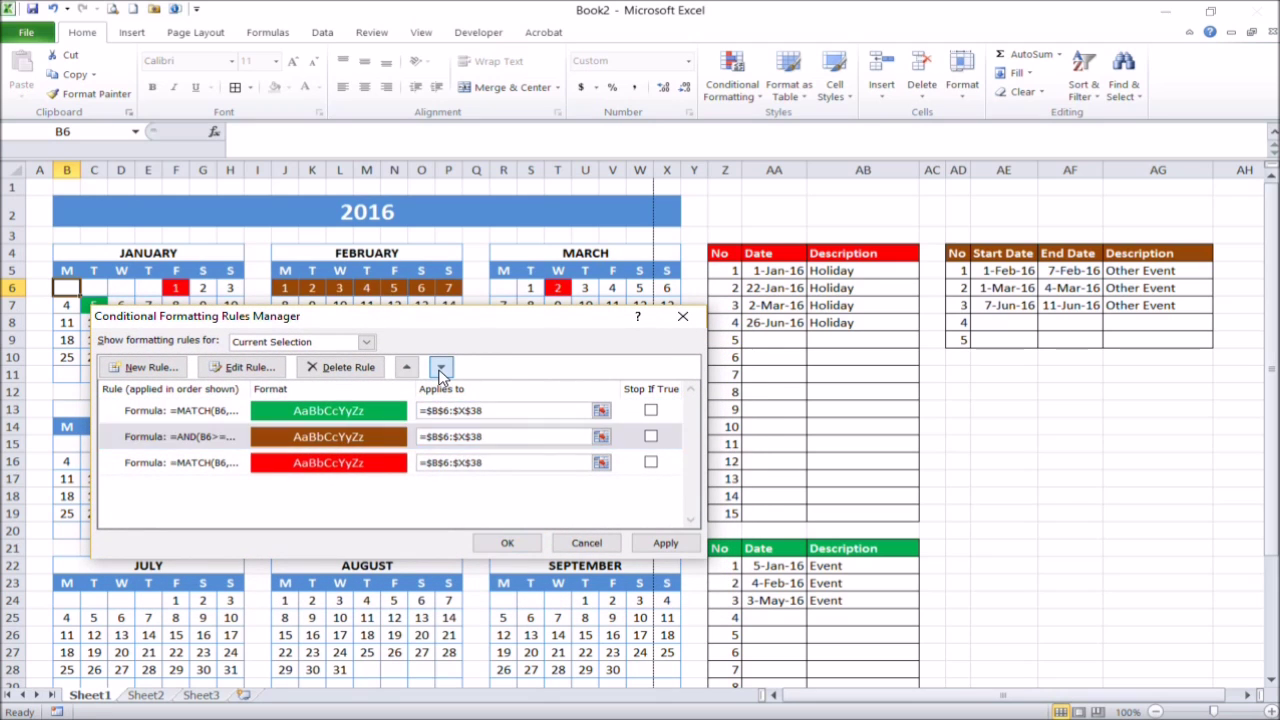
left_click(441, 366)
left_click(666, 543)
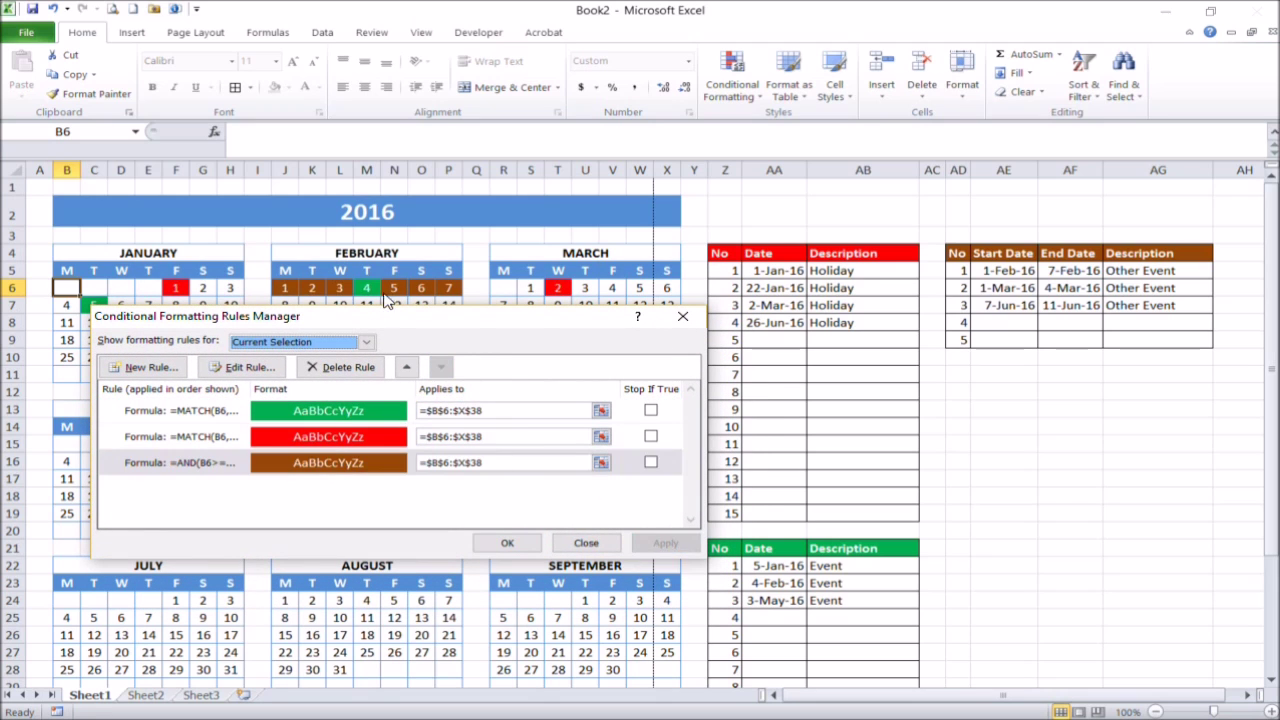
left_click(526, 540)
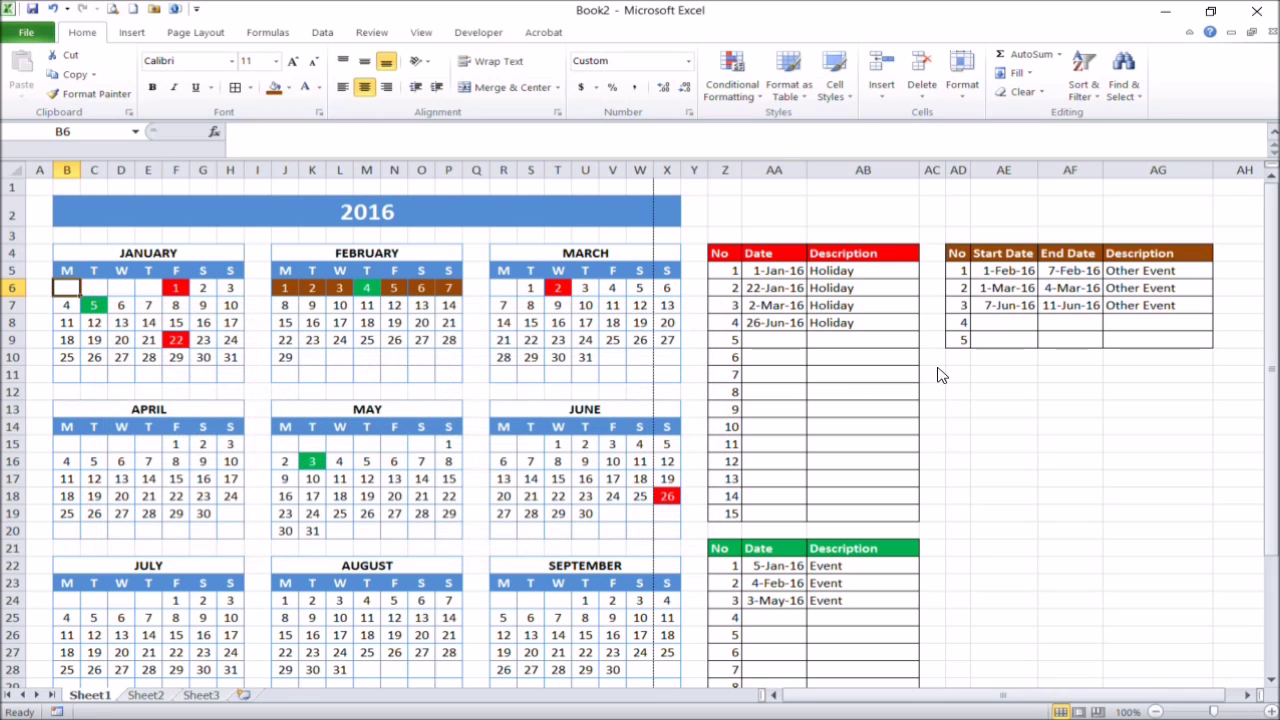
Step: Copy the brown rule's formula from its Edit Rule dialog
left_click(937, 373)
left_click(64, 289)
left_click(738, 88)
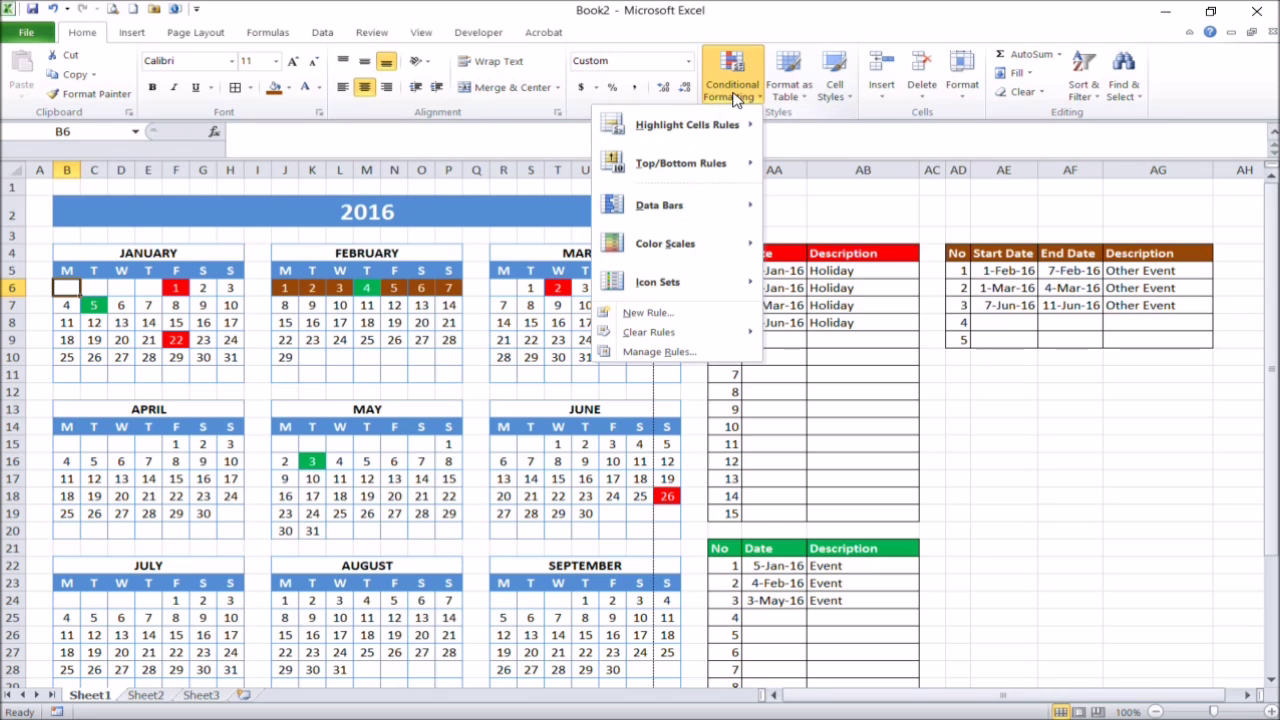
left_click(657, 351)
left_click(305, 468)
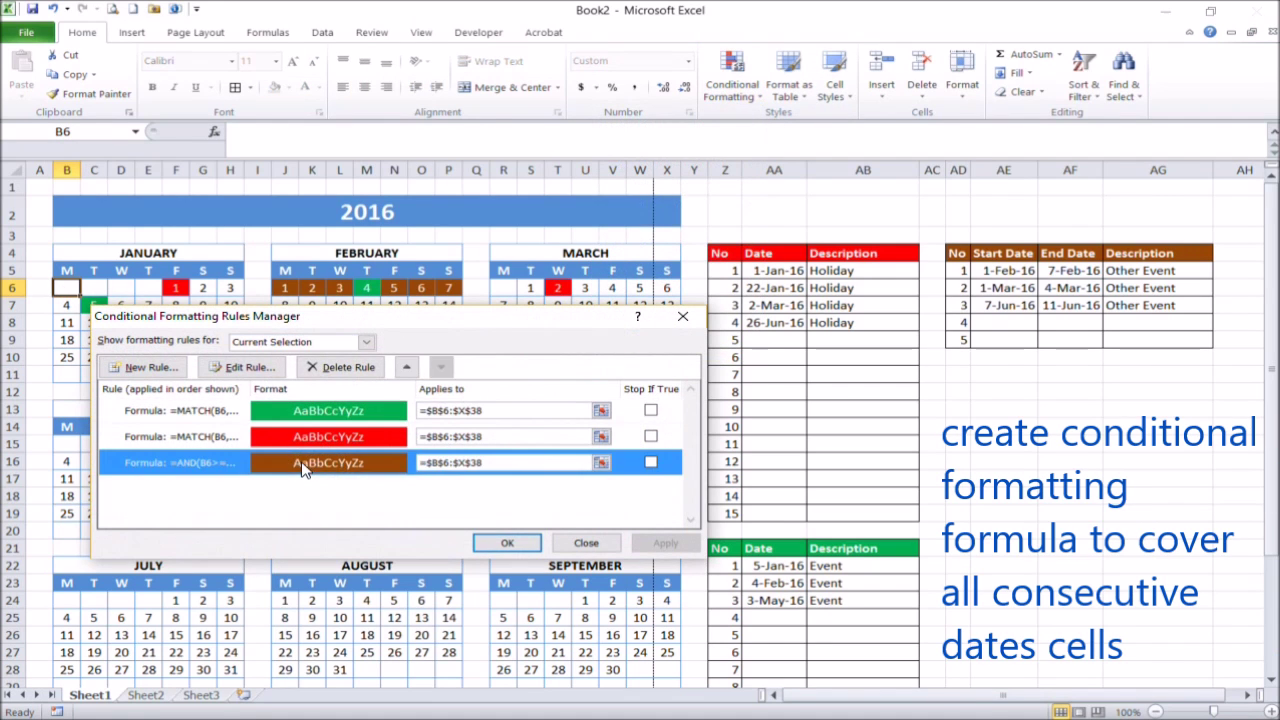
left_click(250, 367)
left_click_drag(522, 478, 190, 485)
key("ctrl+c")
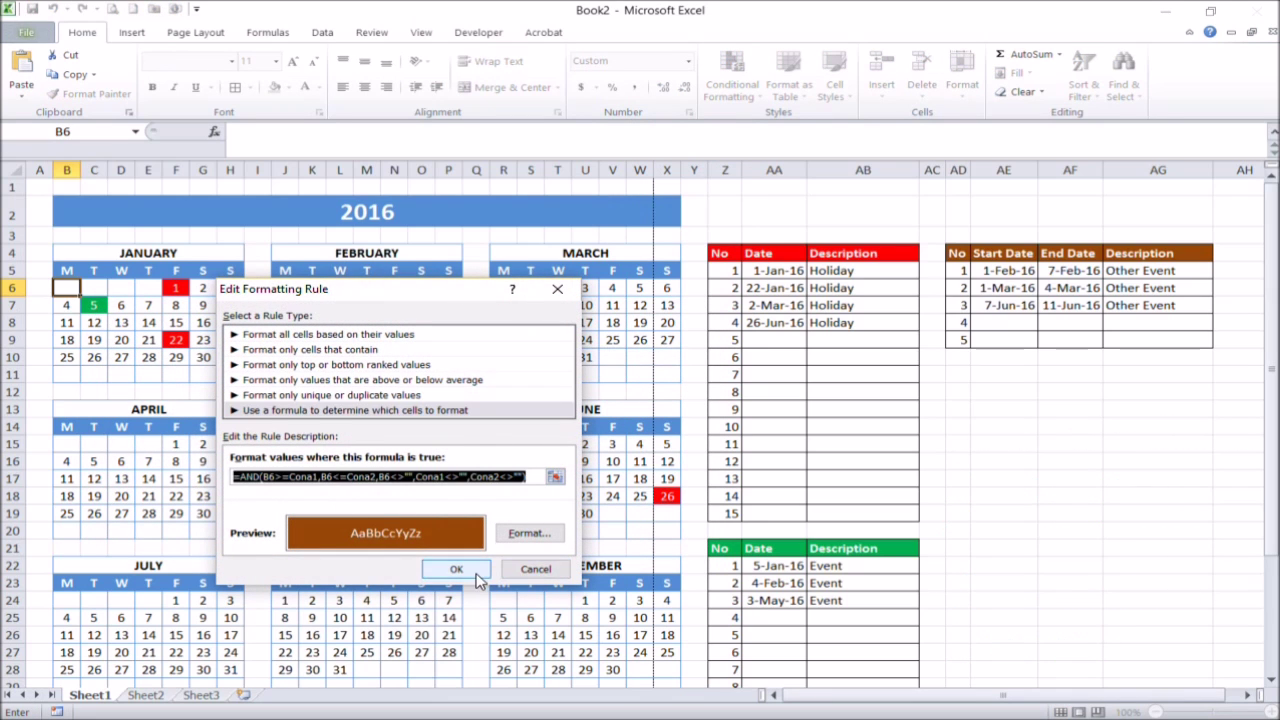
left_click(456, 569)
left_click(587, 545)
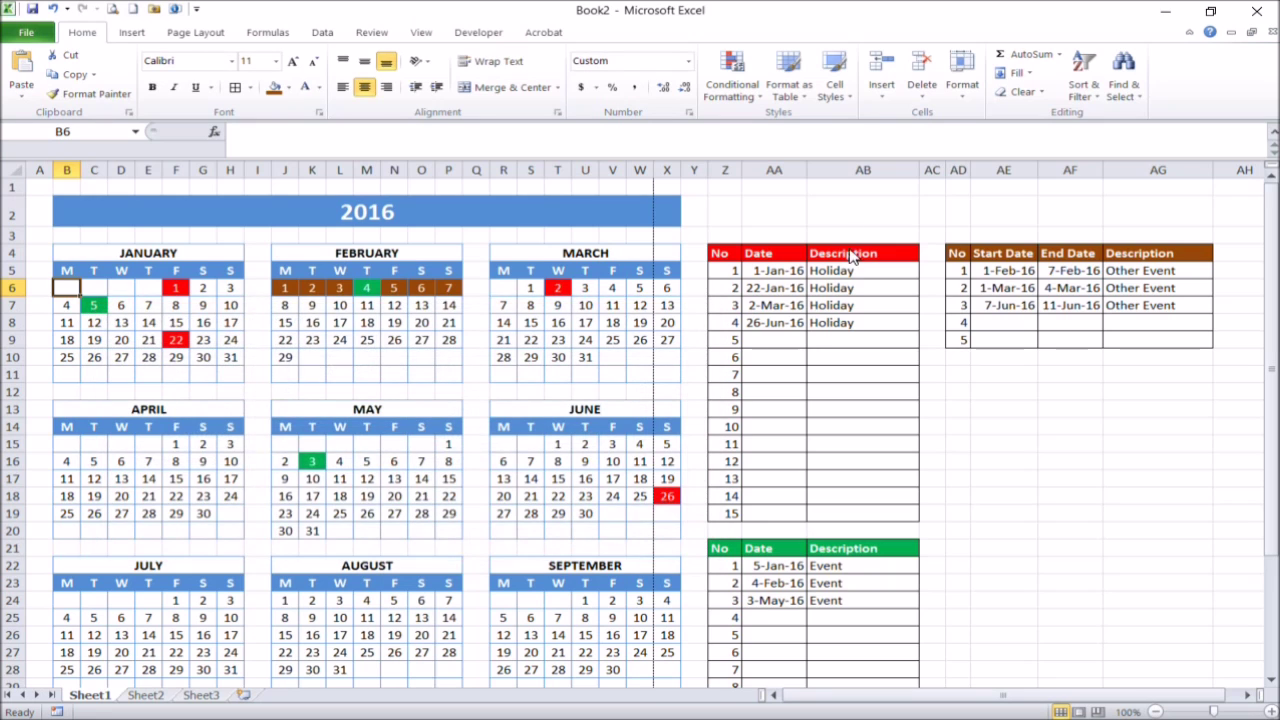
Step: Paste the copied rule formula into AB2 and wrap it in an OR function
left_click(845, 214)
left_click(274, 141)
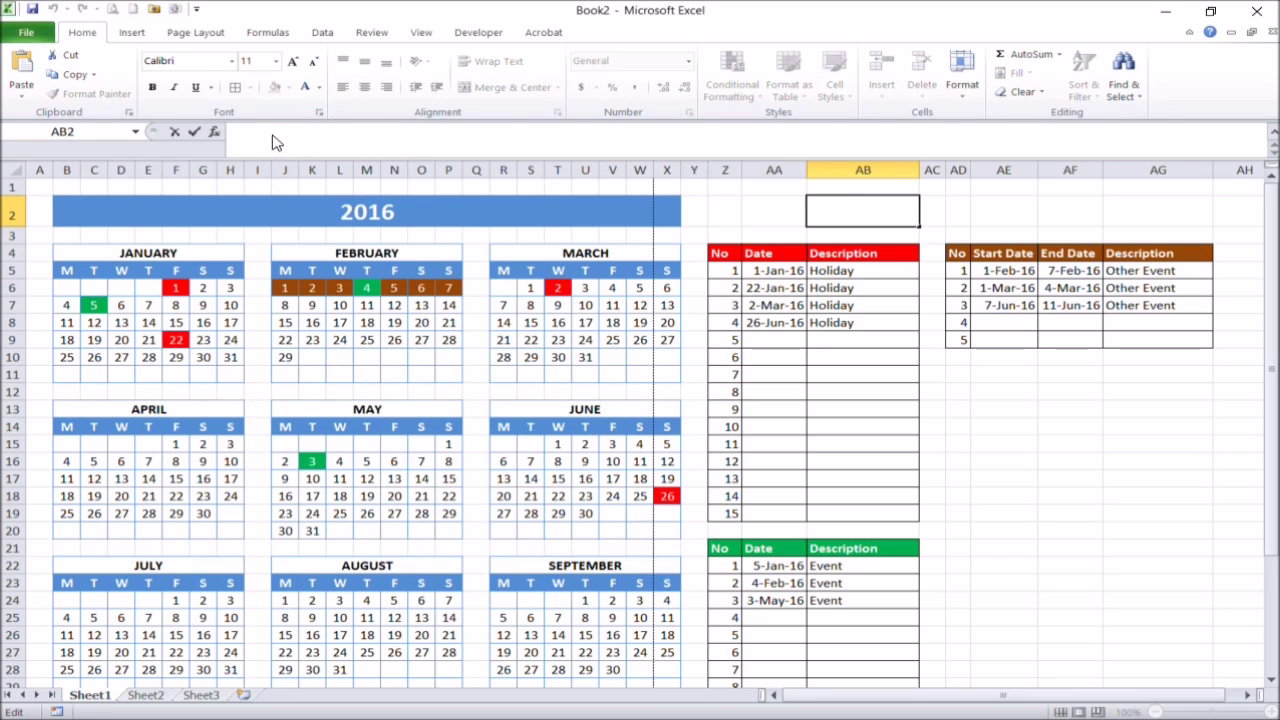
key("ctrl+v")
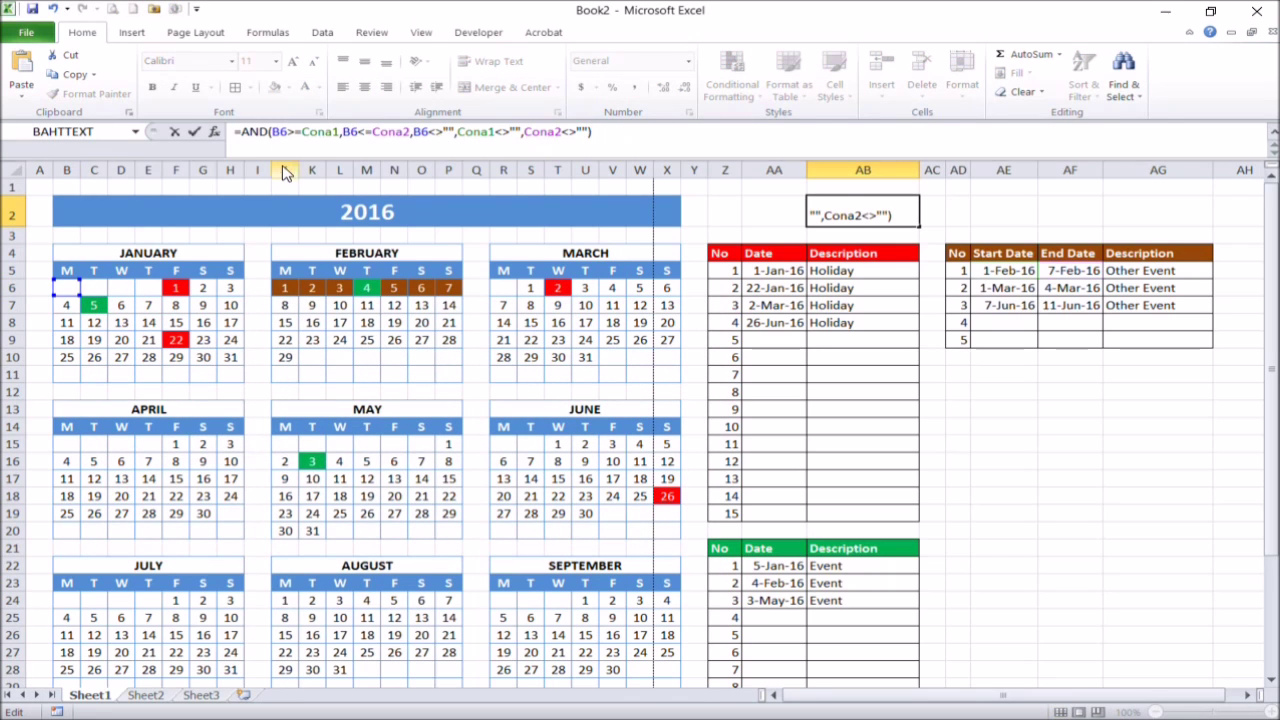
left_click(237, 131)
key("shift+End")
key("ctrl+c")
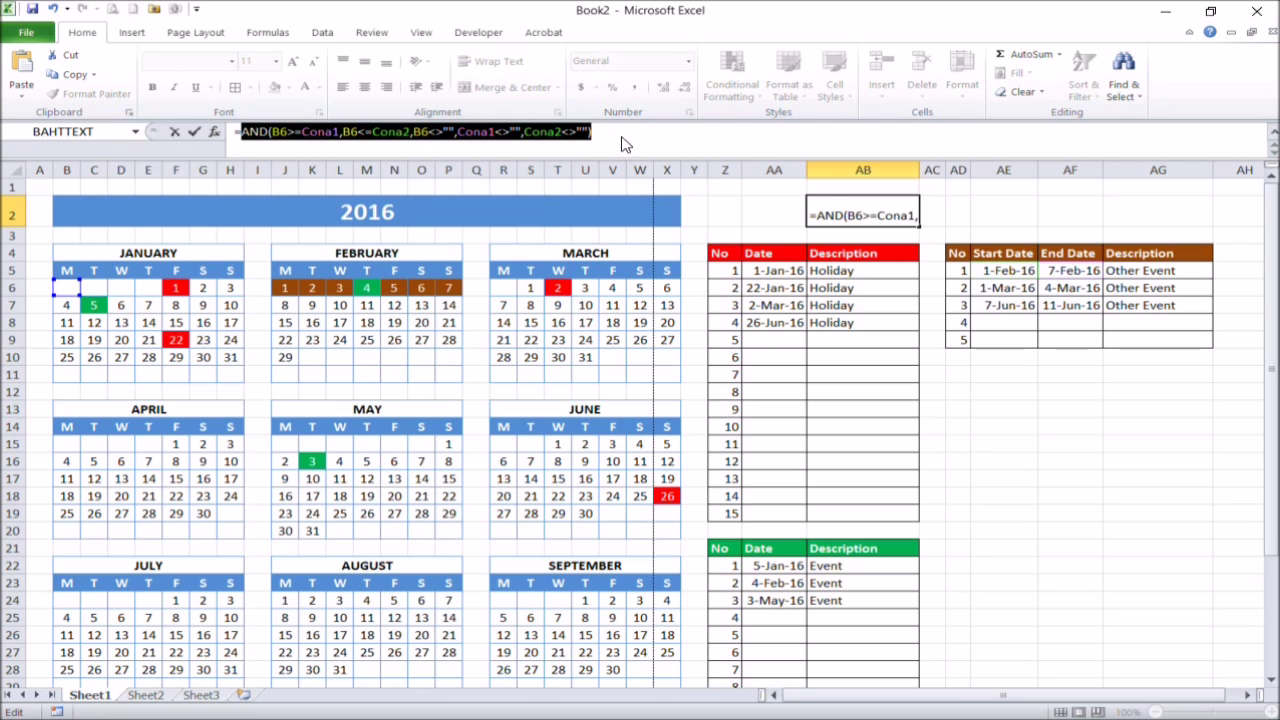
left_click(241, 137)
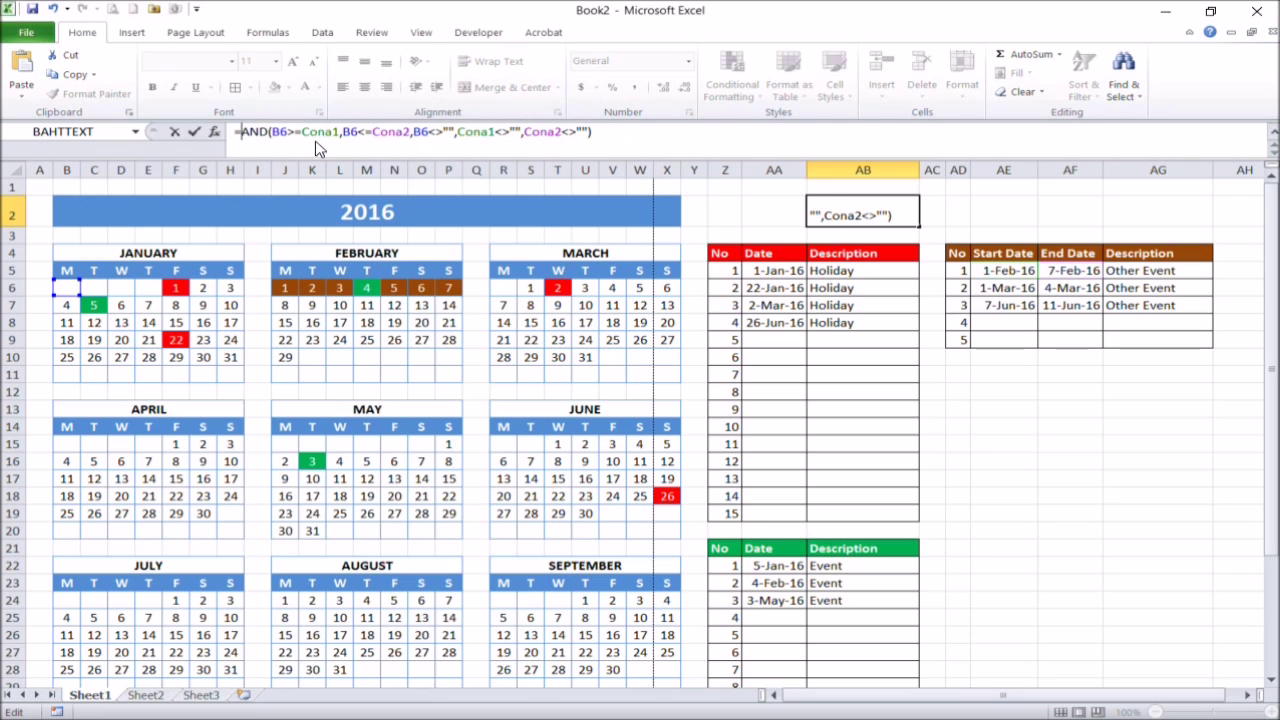
type("=or(")
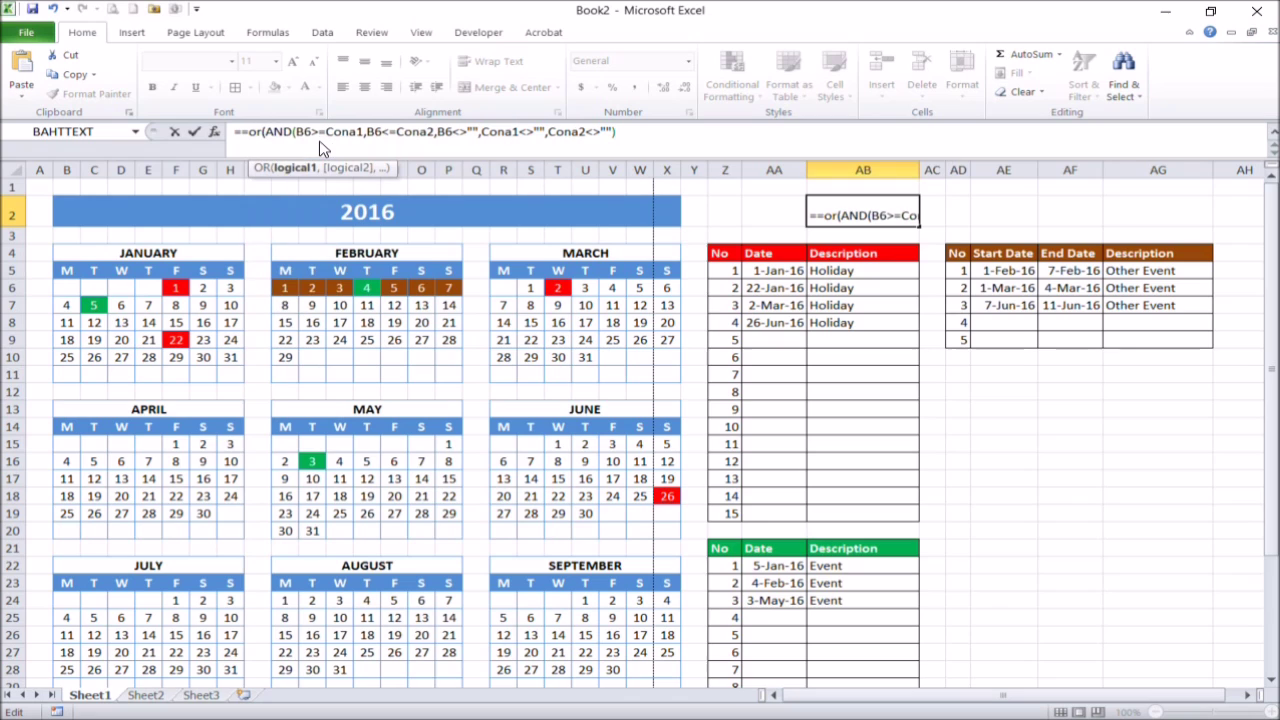
left_click(242, 133)
key("BackSpace")
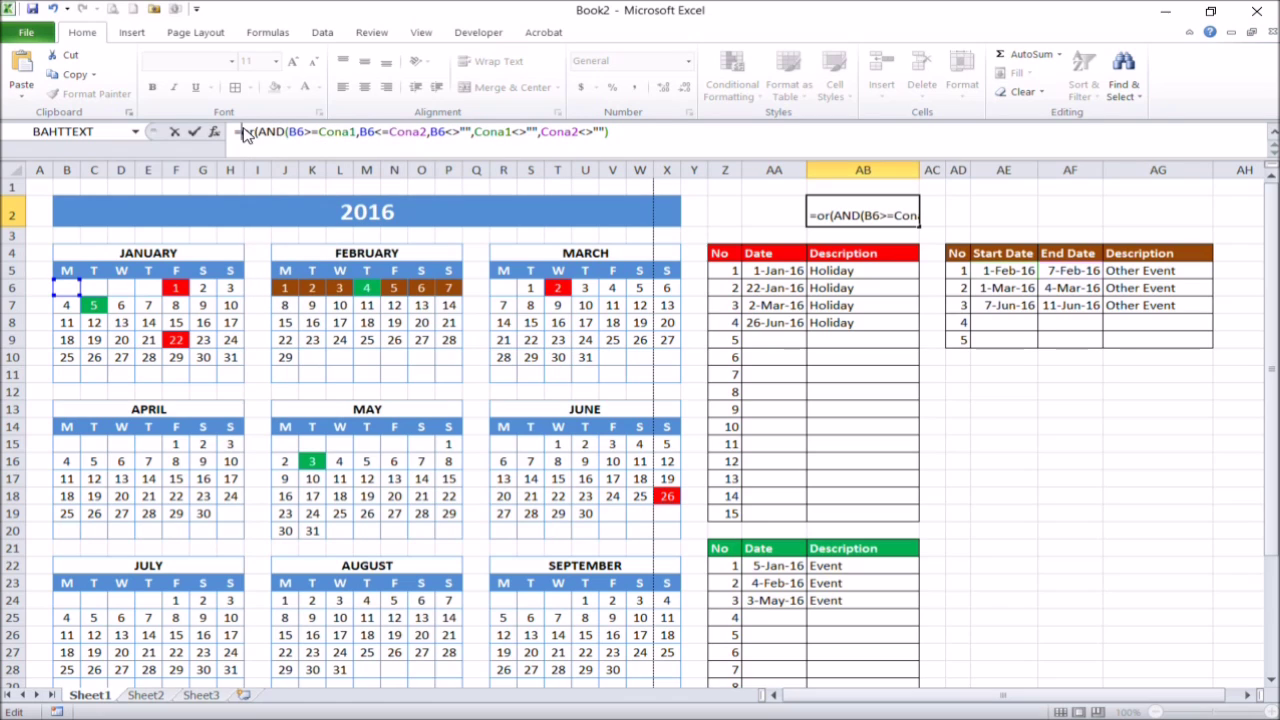
Step: Append four more comma-separated copies of the AND clause, making five checks
left_click(622, 142)
type(",")
key("ctrl+v")
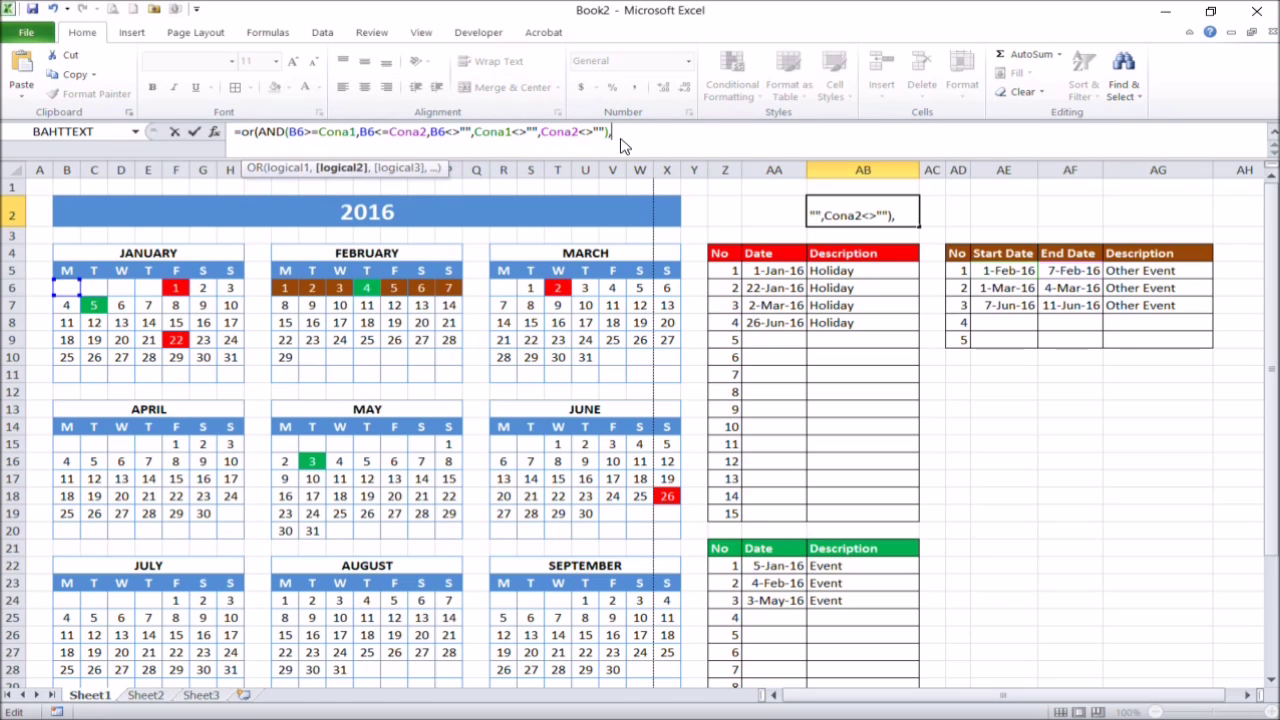
type(",")
key("ctrl+v")
type(",")
key("ctrl+v")
type(",")
key("ctrl+v")
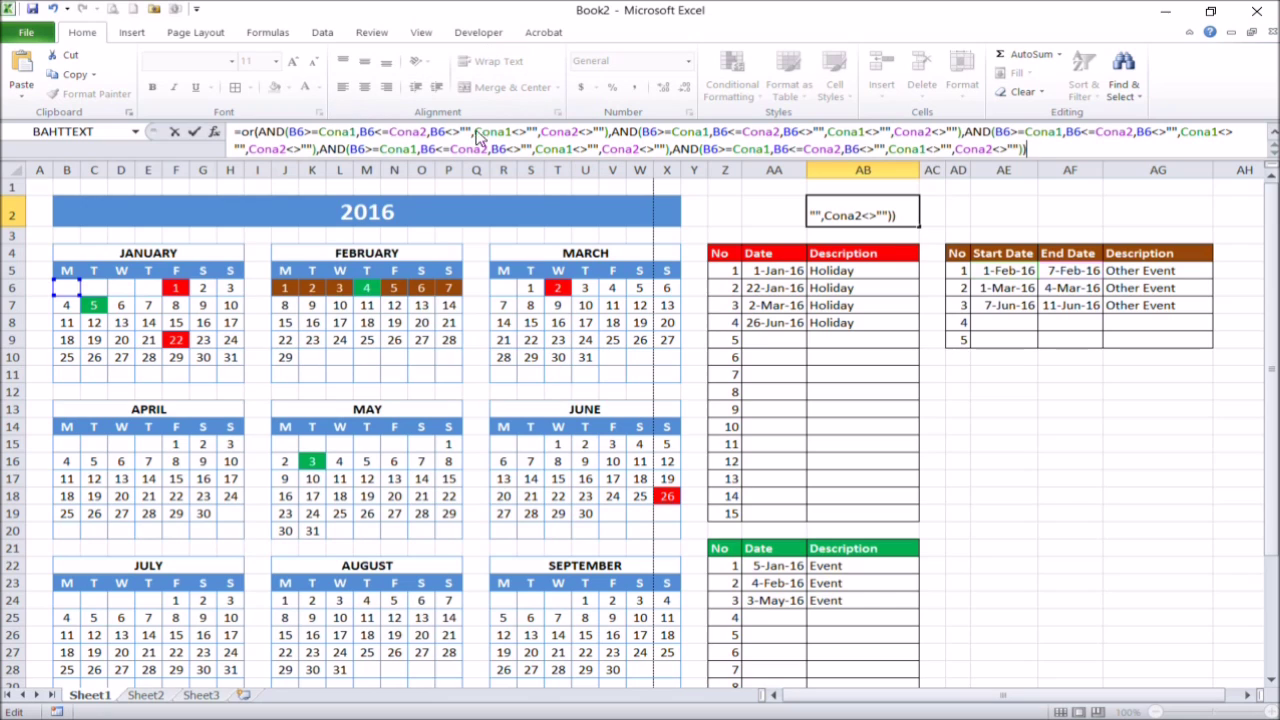
Step: Change the second clause's range names to Conb and the third clause's to Conc
left_click(694, 134)
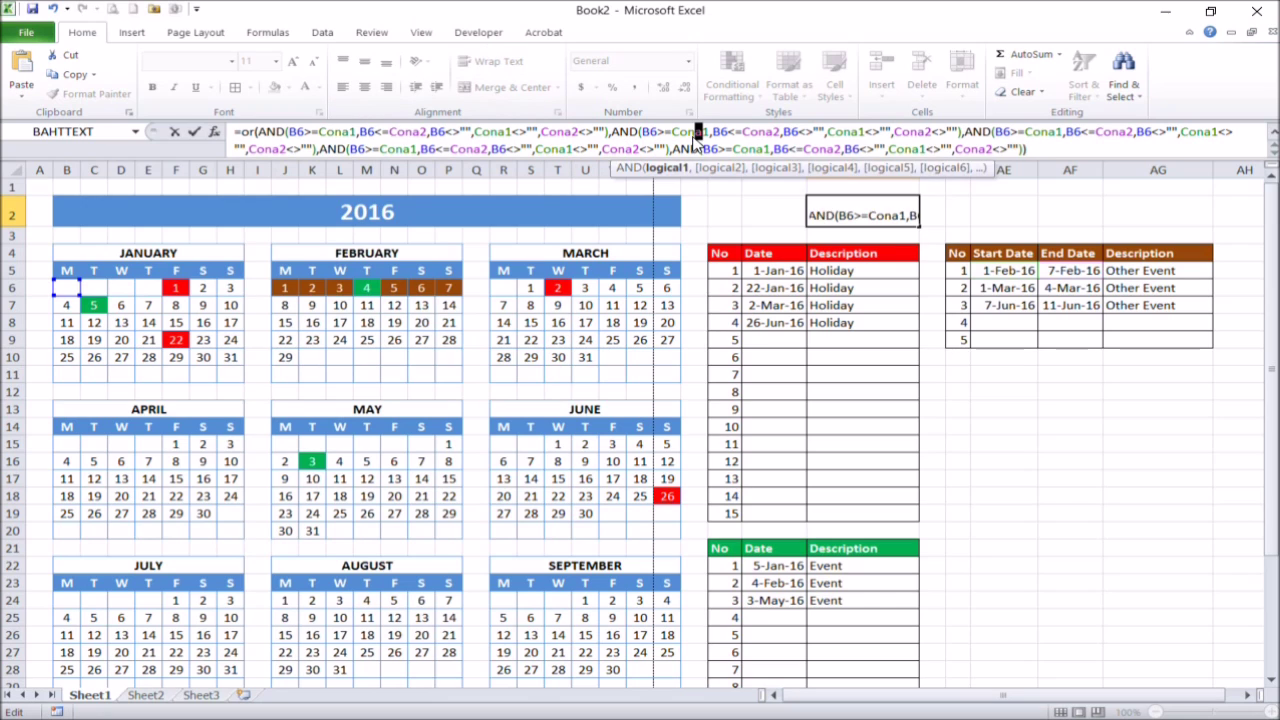
key("Right")
key("Right")
key("Right")
key("Right")
key("Right")
key("Right")
key("Right")
key("Right")
key("Right")
key("Right")
key("Right")
key("Right")
key("Right")
key("Right")
key("Right")
key("Right")
key("Right")
key("Right")
key("Right")
key("Left")
key("Left")
key("Left")
key("Left")
key("Left")
key("shift+Right")
type("b")
key("Right")
key("Right")
key("Right")
key("Right")
key("Right")
key("Right")
key("Right")
key("Right")
key("Right")
key("Right")
key("Right")
key("Right")
key("shift+Right")
type("b")
key("Right")
key("Right")
key("Right")
key("Right")
key("Right")
key("Right")
key("Right")
key("Right")
key("Right")
key("Right")
key("Right")
key("Right")
key("Right")
type("b")
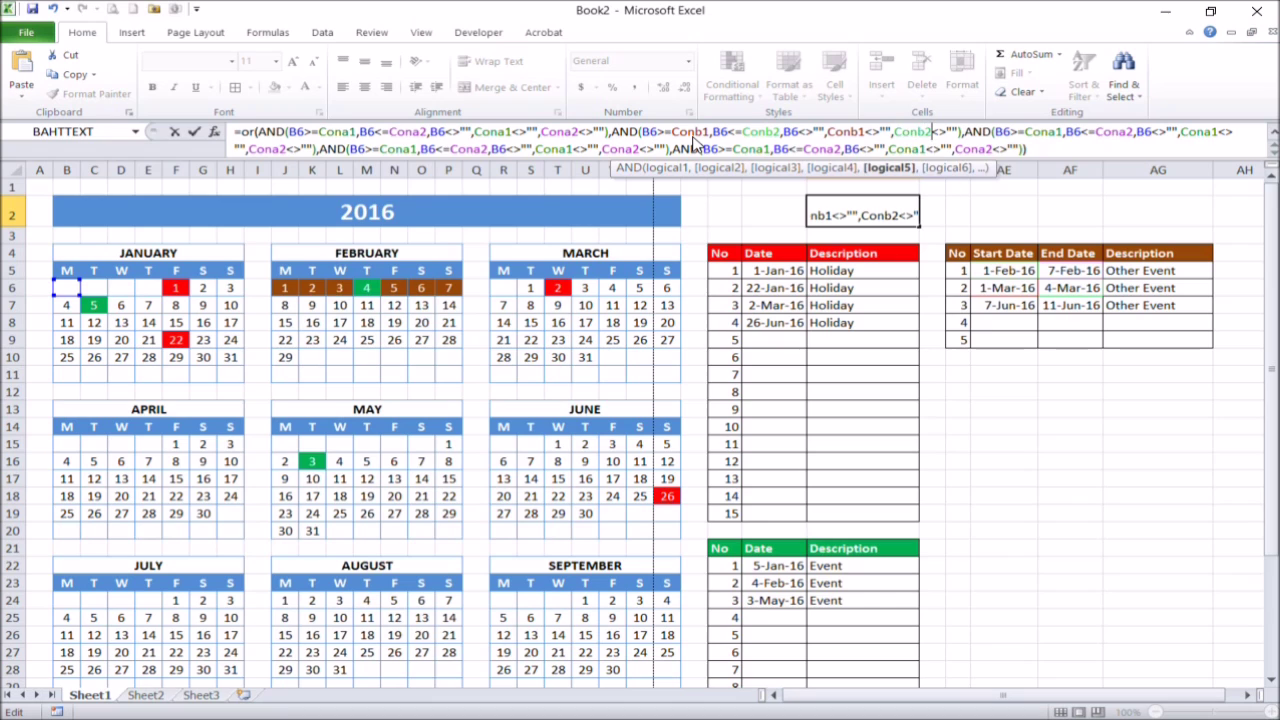
key("Right")
key("Right")
key("Right")
key("Right")
key("Right")
key("Right")
key("Right")
key("Right")
key("Right")
key("Right")
key("Right")
key("Right")
key("Right")
key("Right")
key("Right")
key("Right")
key("Right")
key("shift+Right")
type("c")
key("Right")
key("Right")
key("Right")
key("Right")
key("Right")
key("Right")
key("Right")
key("Right")
key("Right")
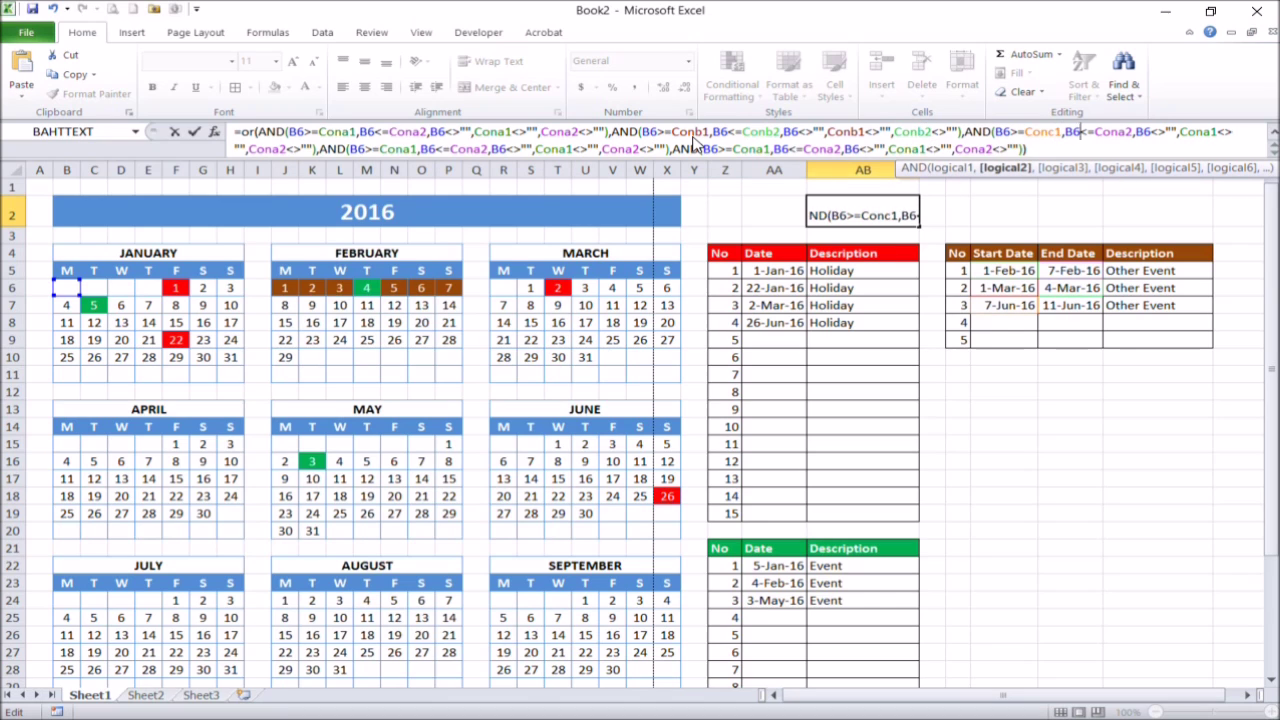
key("shift+Right")
type("c")
key("Right")
key("Right")
key("Right")
key("Right")
key("Right")
key("Right")
key("Right")
key("Right")
key("Right")
key("Right")
key("Right")
key("Right")
key("shift+Right")
type("c")
key("Right")
key("Right")
key("Right")
key("Right")
key("Right")
key("Right")
key("Right")
key("Right")
key("Right")
key("shift+Right")
type("c")
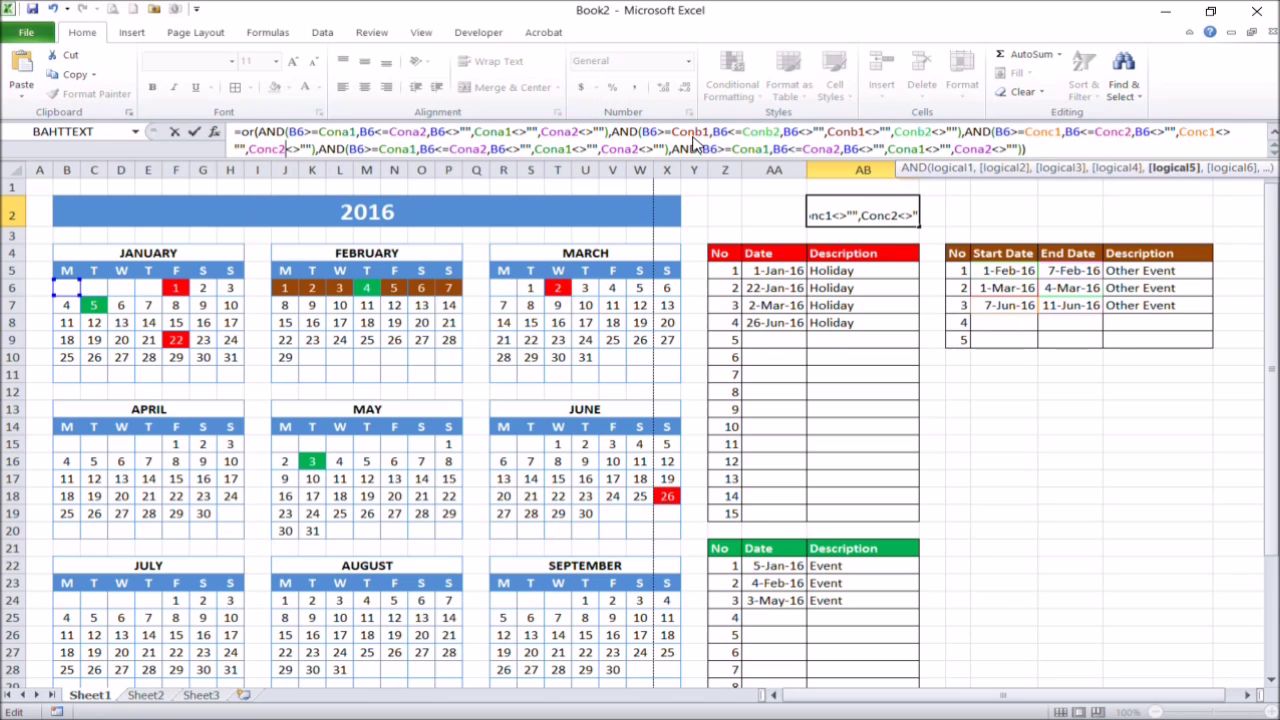
Step: Change the fourth clause's names to Cond and the fifth's to Cone, then commit the formula
key("Right")
key("Right")
key("Right")
key("Right")
key("Right")
key("Right")
key("Right")
key("Right")
key("Right")
key("Right")
key("Right")
key("Right")
key("Right")
key("Right")
key("Right")
key("Right")
key("Right")
key("Right")
key("shift+Right")
type("d")
key("Right")
key("Right")
key("Right")
key("Right")
key("Right")
key("Right")
key("Right")
key("Right")
key("Right")
key("shift+Right")
type("d")
key("Right")
key("Right")
key("Right")
key("Right")
key("Right")
key("Right")
key("Right")
key("Right")
key("Right")
key("Right")
key("Right")
key("Right")
key("shift+Right")
type("d")
key("Right")
key("Right")
key("Right")
key("Right")
key("Right")
key("Right")
key("Right")
key("Right")
key("Right")
key("shift+Right")
key("Right")
key("Right")
key("Right")
key("Right")
key("Right")
key("Right")
key("Right")
key("Right")
key("Right")
key("Right")
key("Right")
key("Right")
key("Right")
key("Right")
key("Right")
key("Right")
key("Right")
key("Right")
key("shift+Right")
type("e")
key("Right")
key("Right")
key("Right")
key("Right")
key("Right")
key("Right")
key("Right")
key("Right")
key("Right")
key("shift+Right")
type("e")
key("Right")
key("Right")
key("Right")
key("Right")
key("Right")
key("Right")
key("Right")
key("Right")
key("Right")
key("Right")
key("Right")
key("Right")
key("shift+Right")
key("Right")
key("Right")
key("Right")
key("Right")
key("Right")
key("Right")
key("Right")
key("Right")
key("Return")
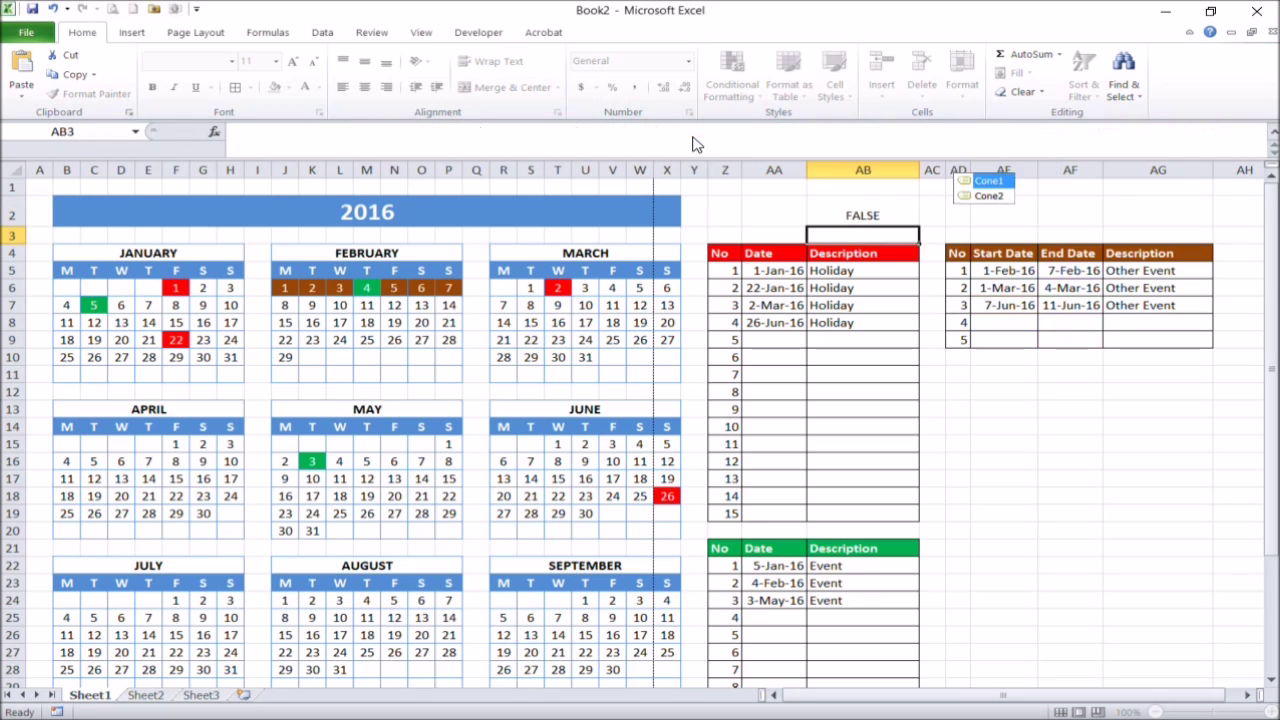
key("Up")
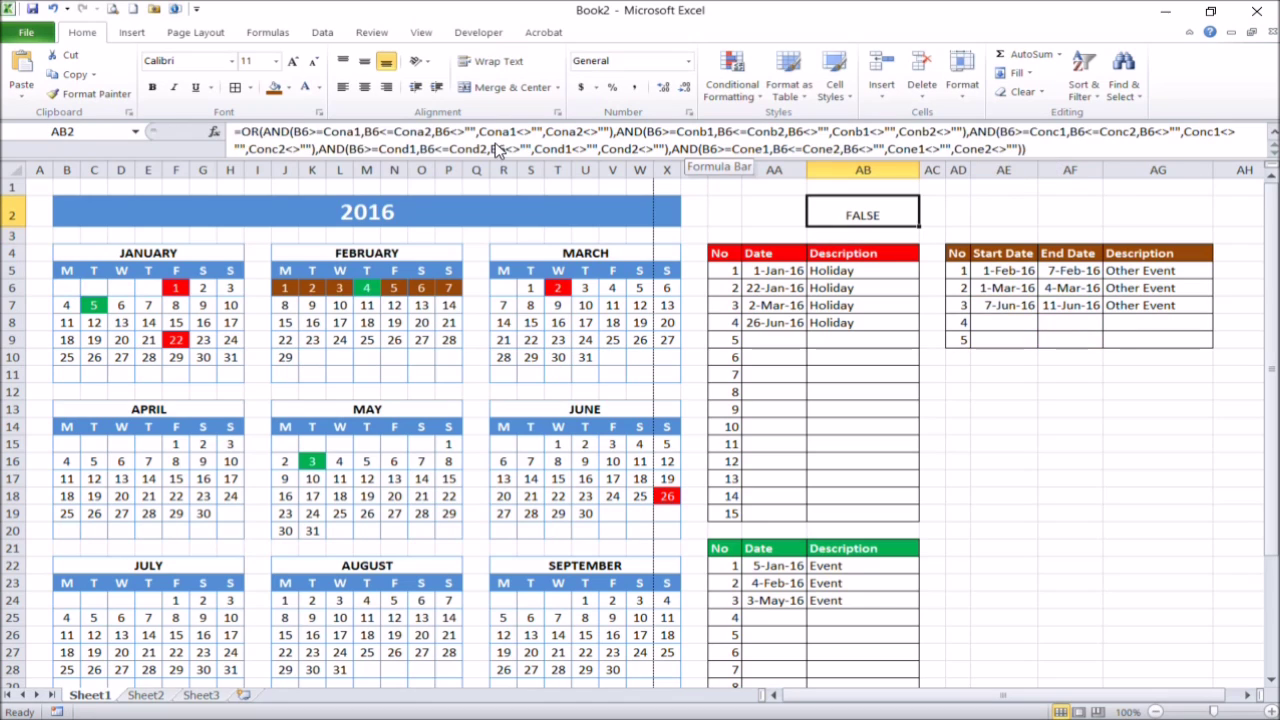
Step: Copy the five-range OR formula from AB2 without changing the cell
left_click(238, 132)
left_click(1050, 160, "shift")
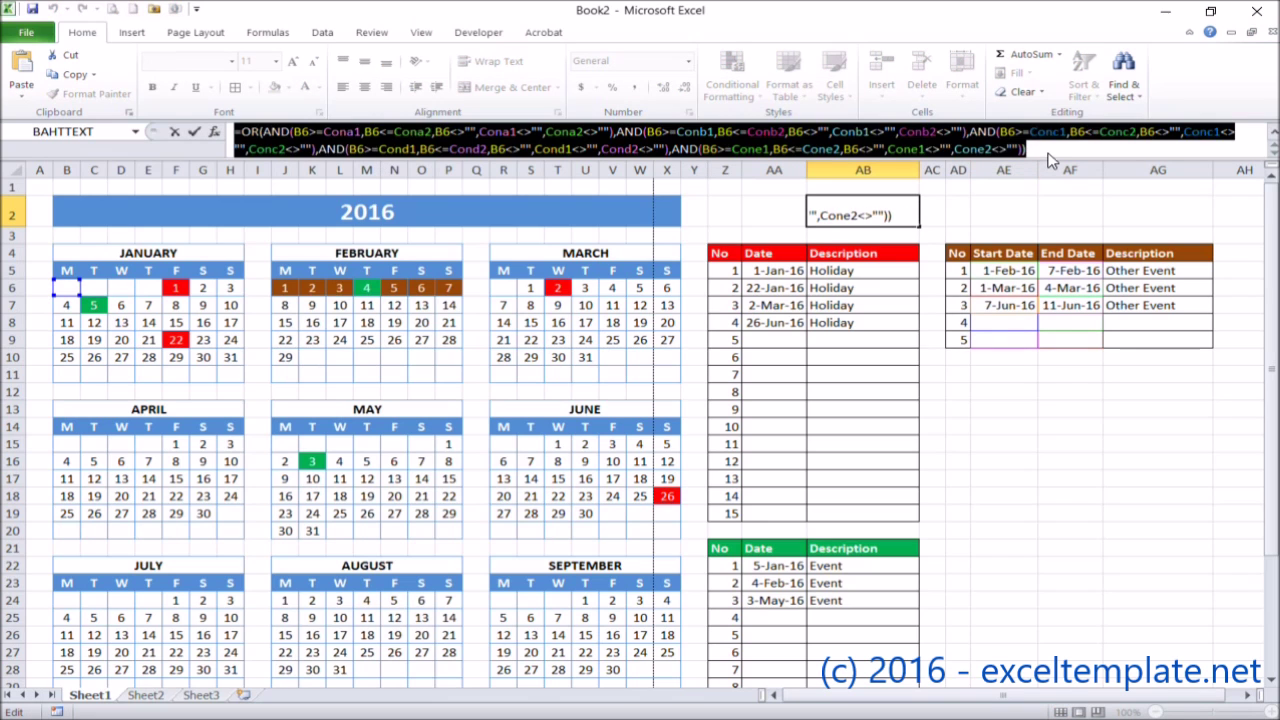
key("Escape")
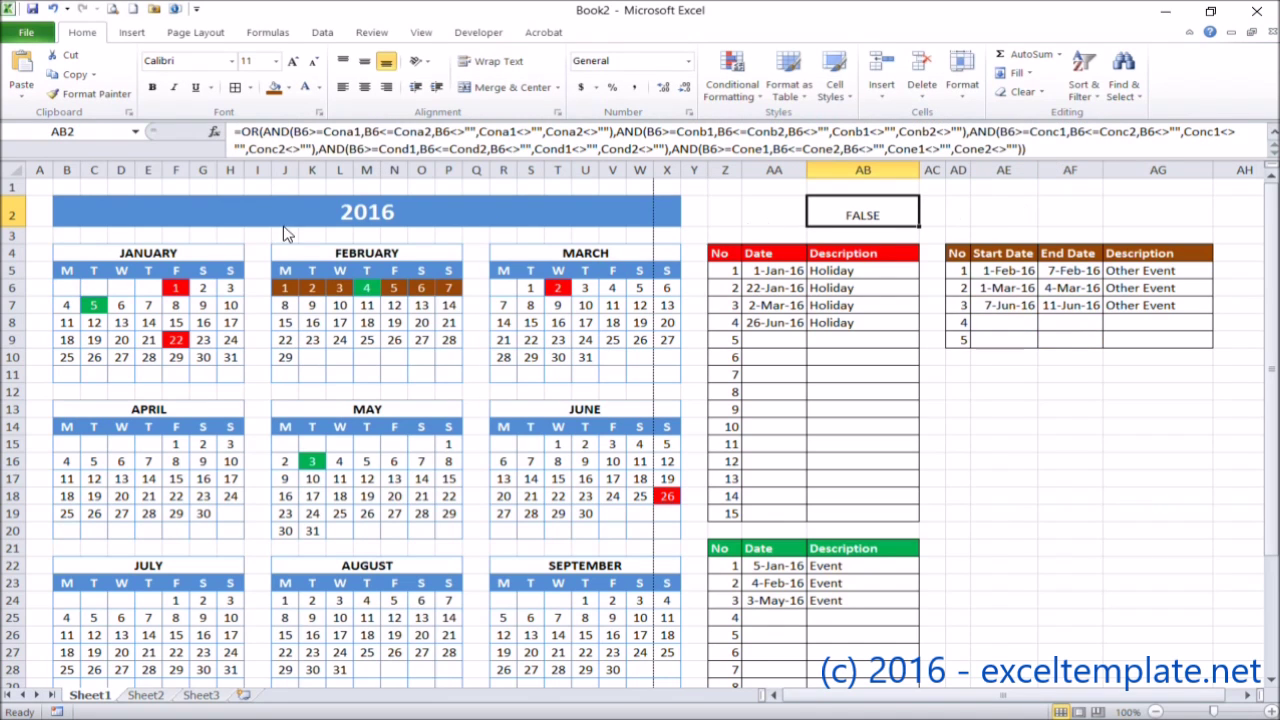
Step: Replace the brown rule's formula with the five-range OR formula
left_click(70, 292)
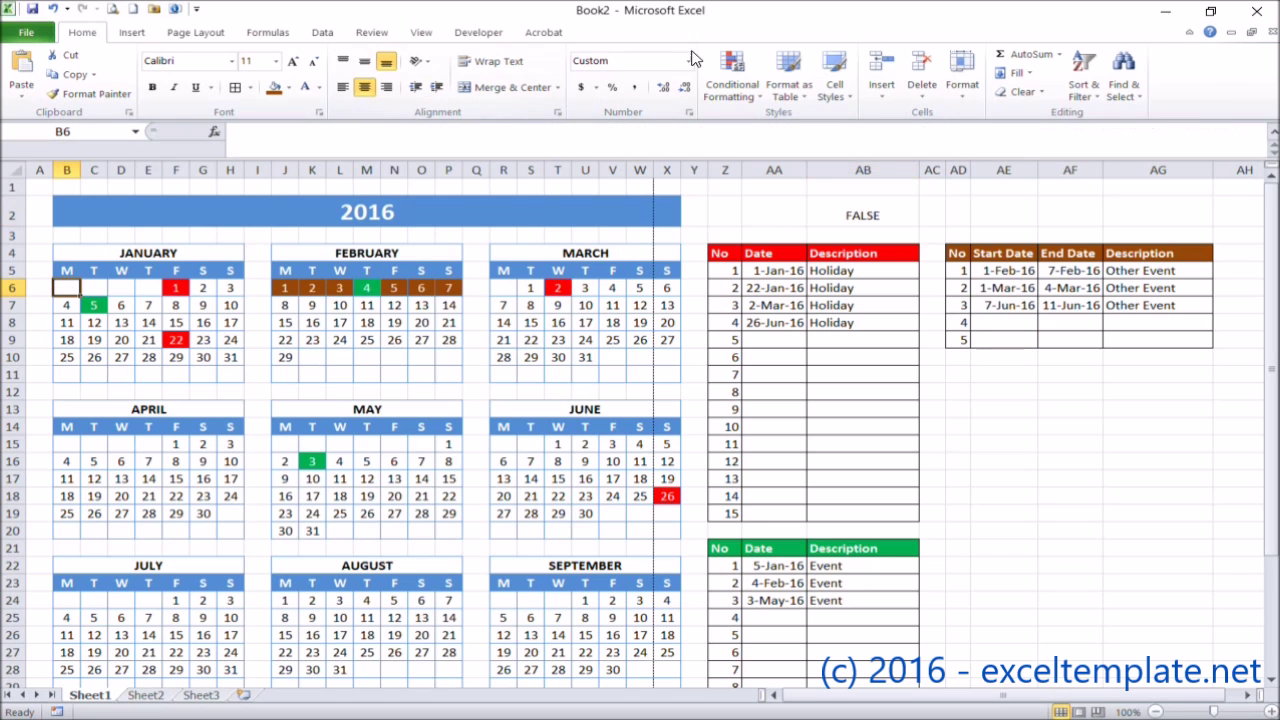
left_click(733, 84)
left_click(660, 352)
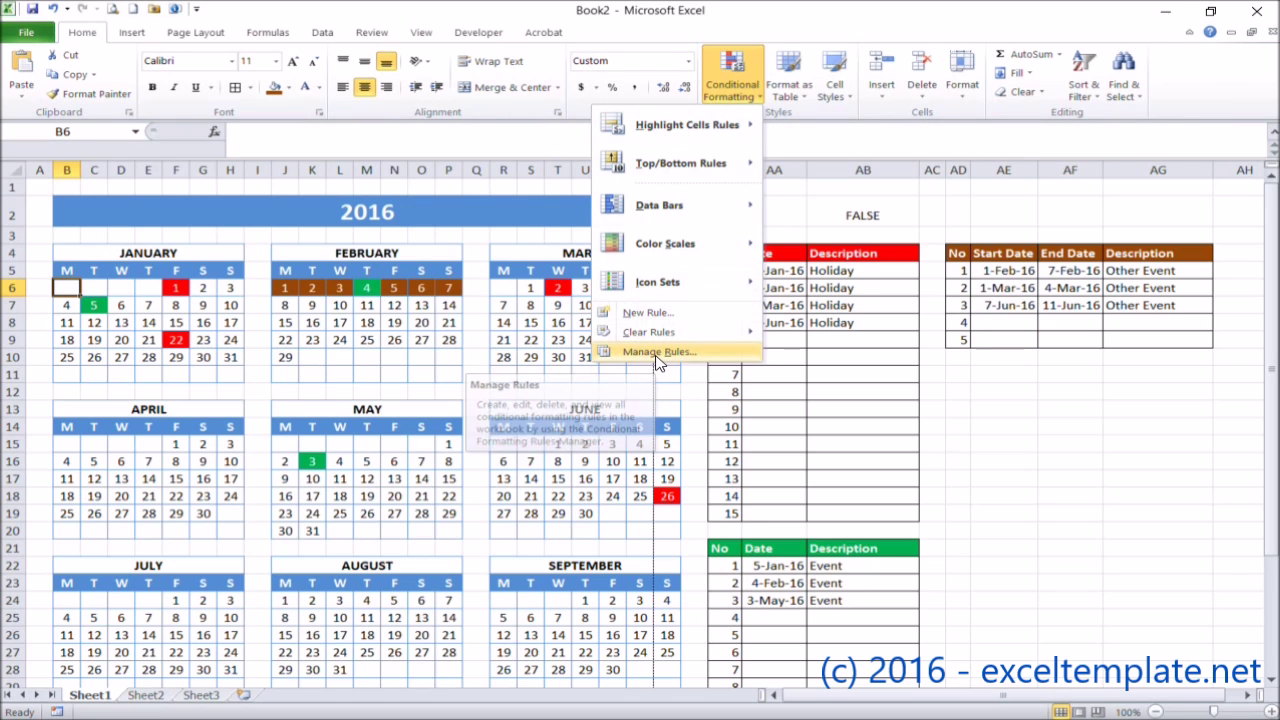
left_click(357, 466)
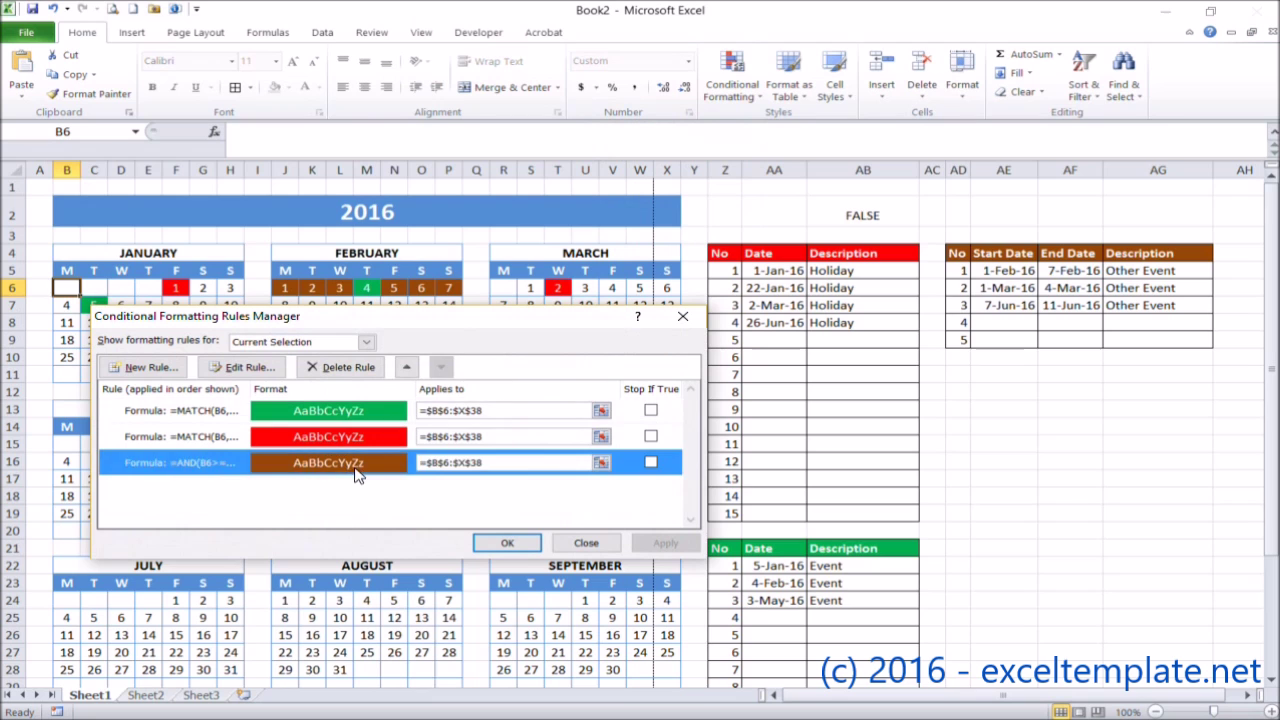
left_click(240, 372)
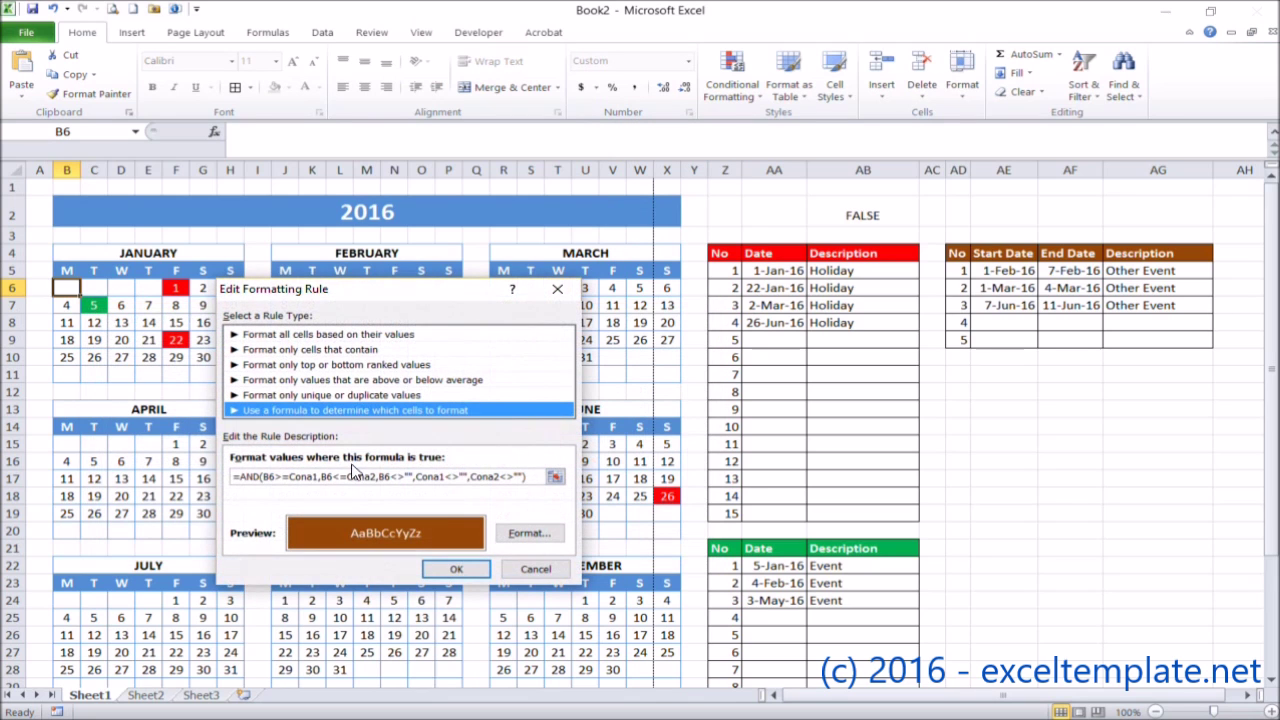
left_click(533, 480)
key("BackSpace")
key("BackSpace")
key("BackSpace")
key("BackSpace")
key("BackSpace")
key("BackSpace")
key("BackSpace")
key("BackSpace")
key("BackSpace")
key("BackSpace")
key("BackSpace")
key("BackSpace")
key("BackSpace")
key("BackSpace")
key("BackSpace")
key("BackSpace")
key("BackSpace")
key("BackSpace")
key("BackSpace")
key("BackSpace")
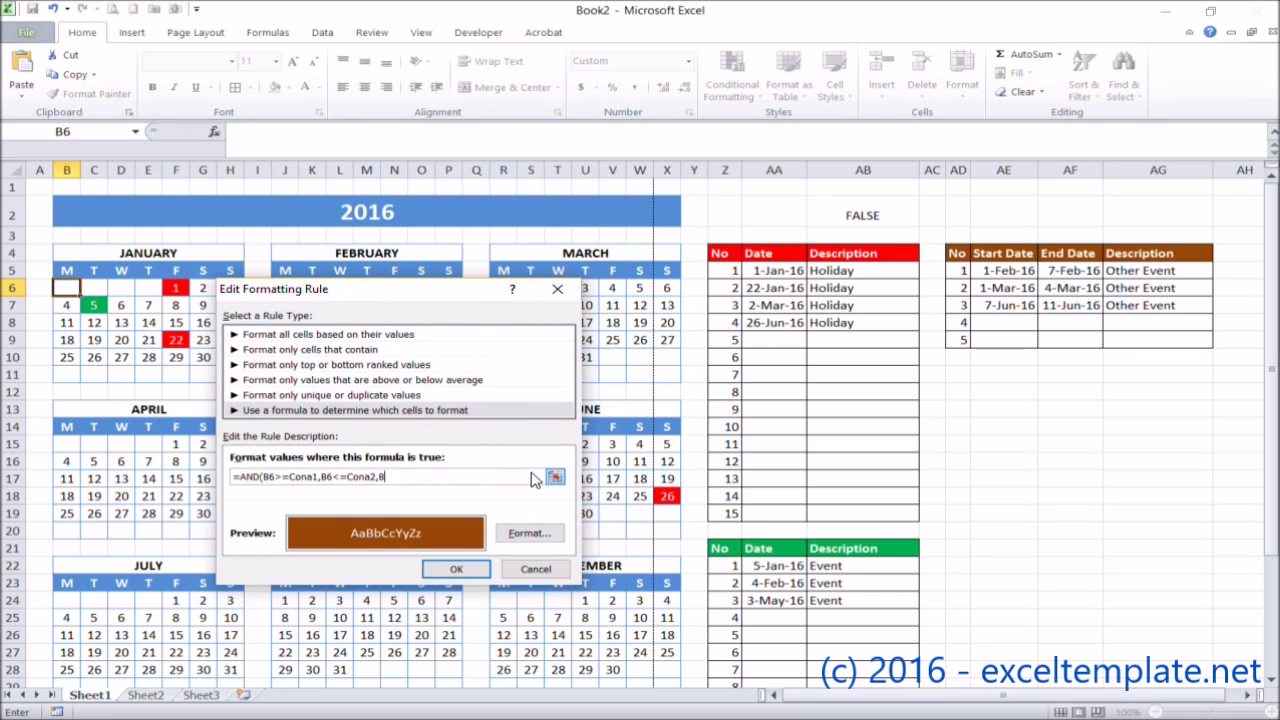
key("ctrl+v")
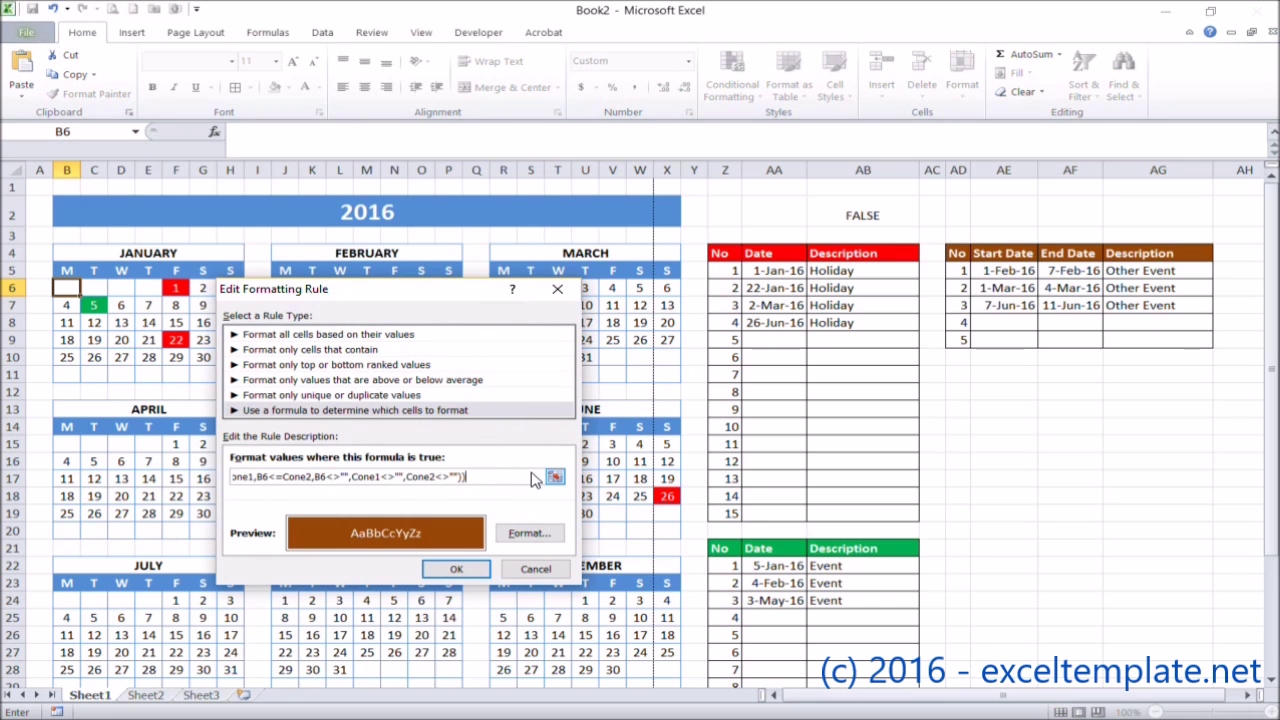
left_click(457, 569)
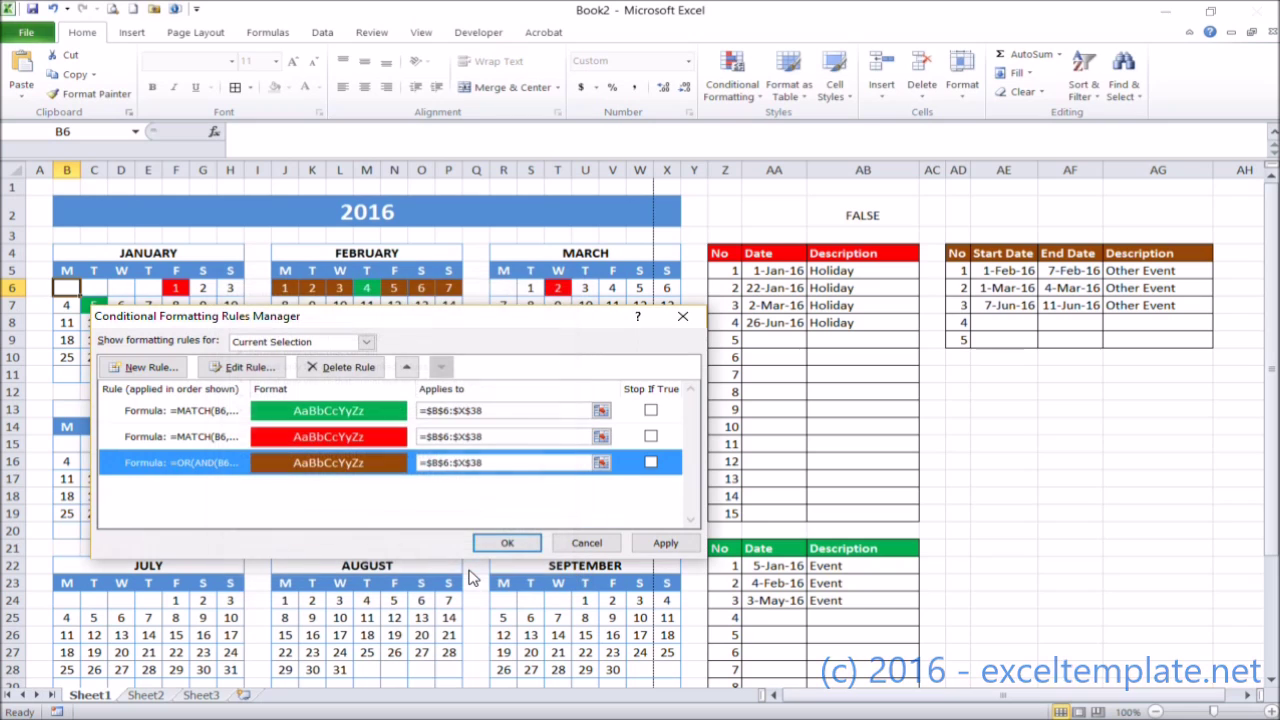
Step: Apply the updated rule so 1–4 March and 7–11 June turn brown too
left_click_drag(483, 329, 954, 404)
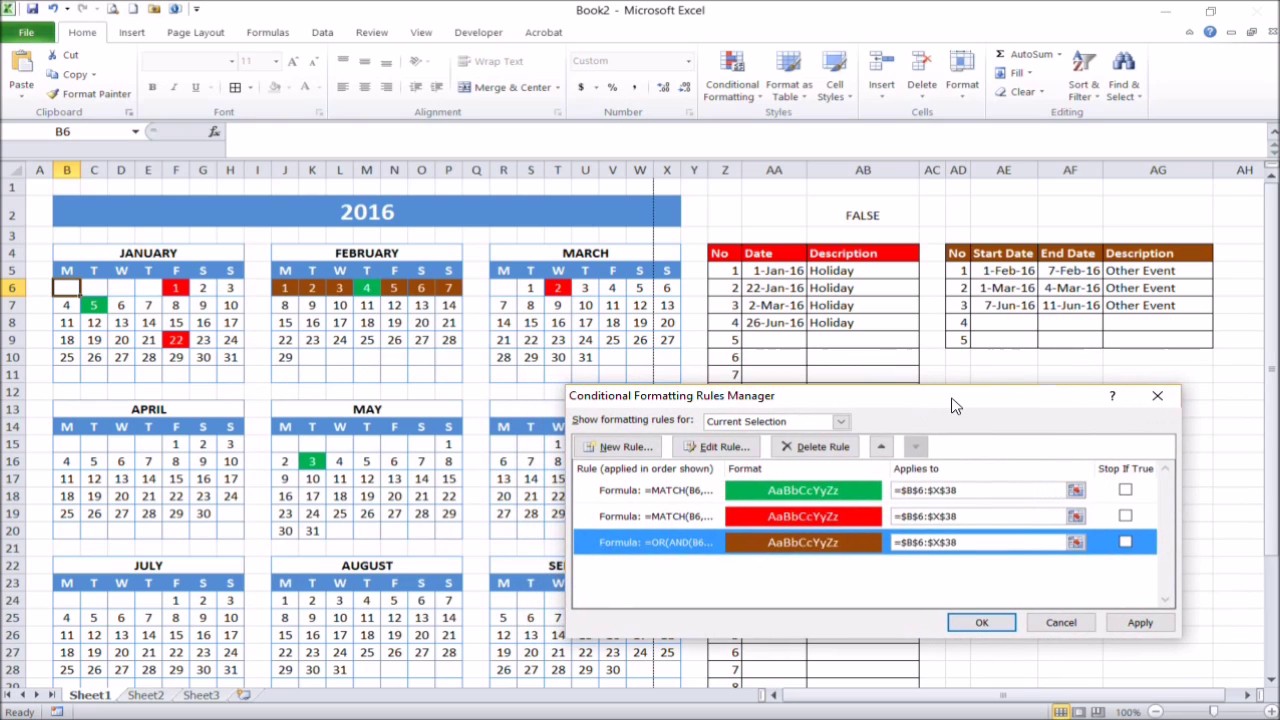
left_click(1159, 617)
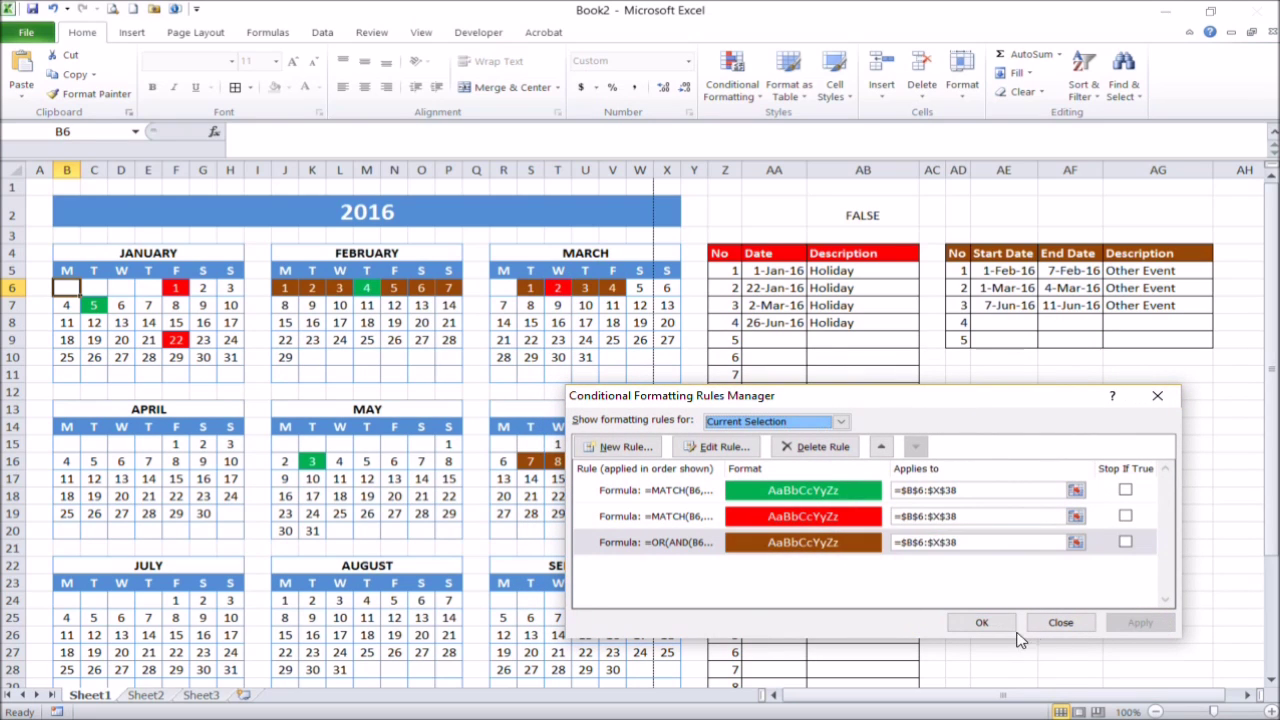
left_click(981, 622)
left_click(586, 464)
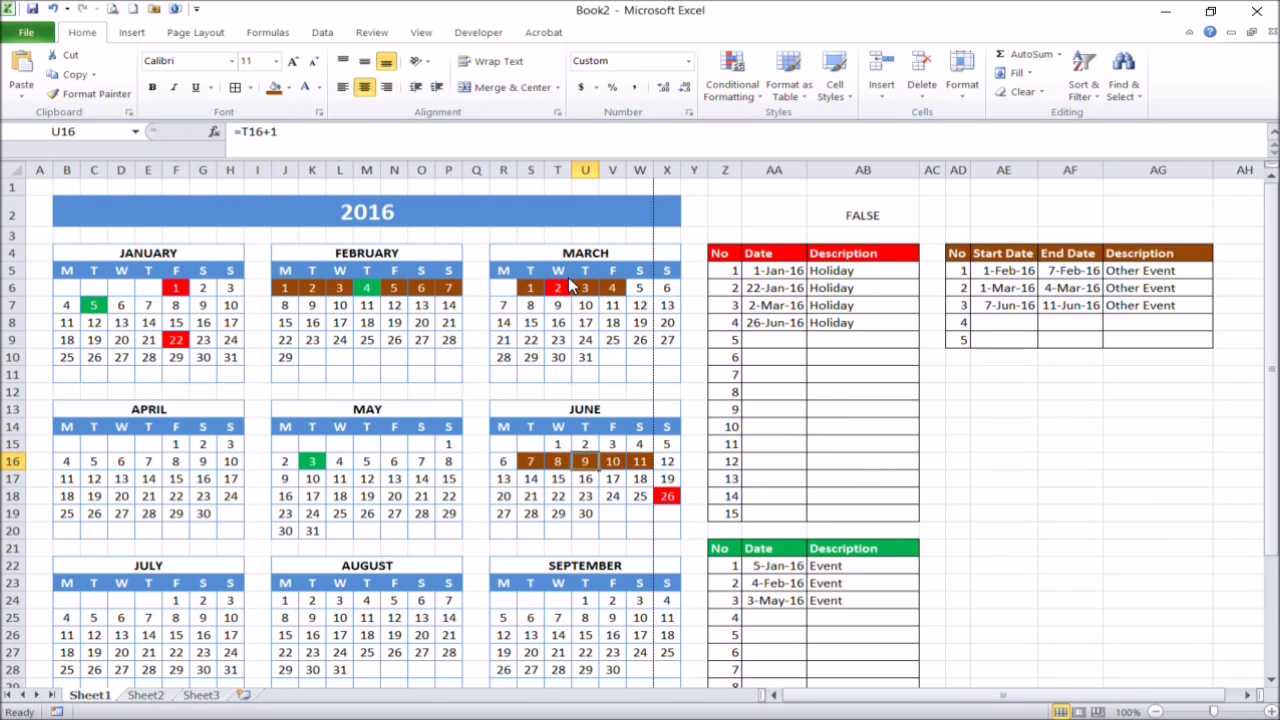
Step: Clear AB2, merge the 2016 title across B2:AG2, and select B2:AG38
left_click(906, 215)
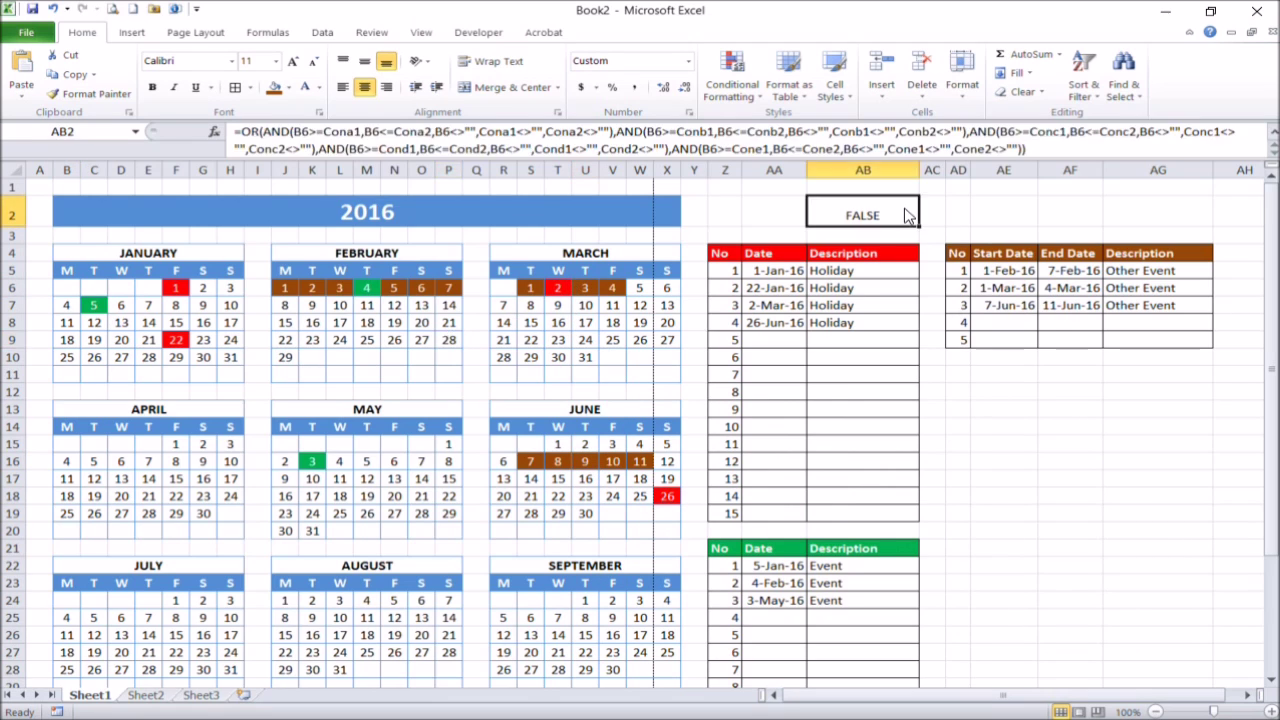
key("Delete")
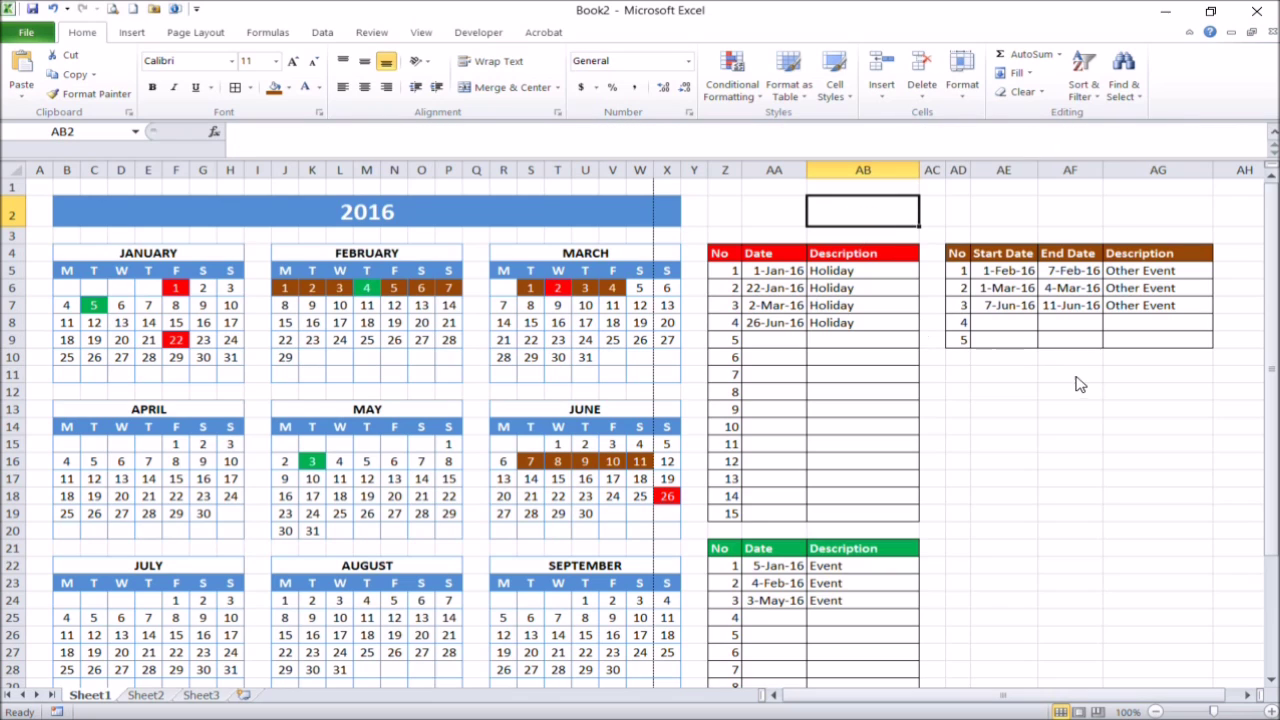
left_click(471, 214)
key("shift+Right")
key("shift+Right")
key("shift+Right")
key("shift+Right")
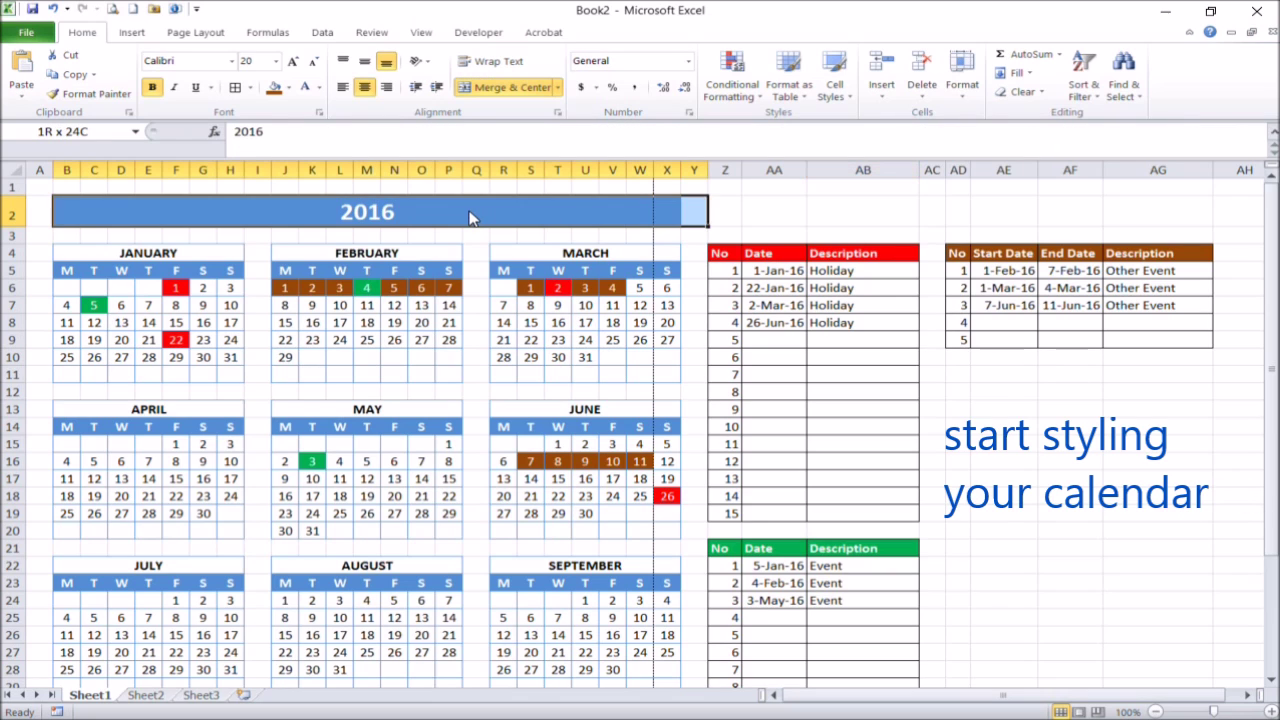
key("shift+Right")
key("shift+Right")
key("shift+Right")
key("shift+Right")
key("shift+Right")
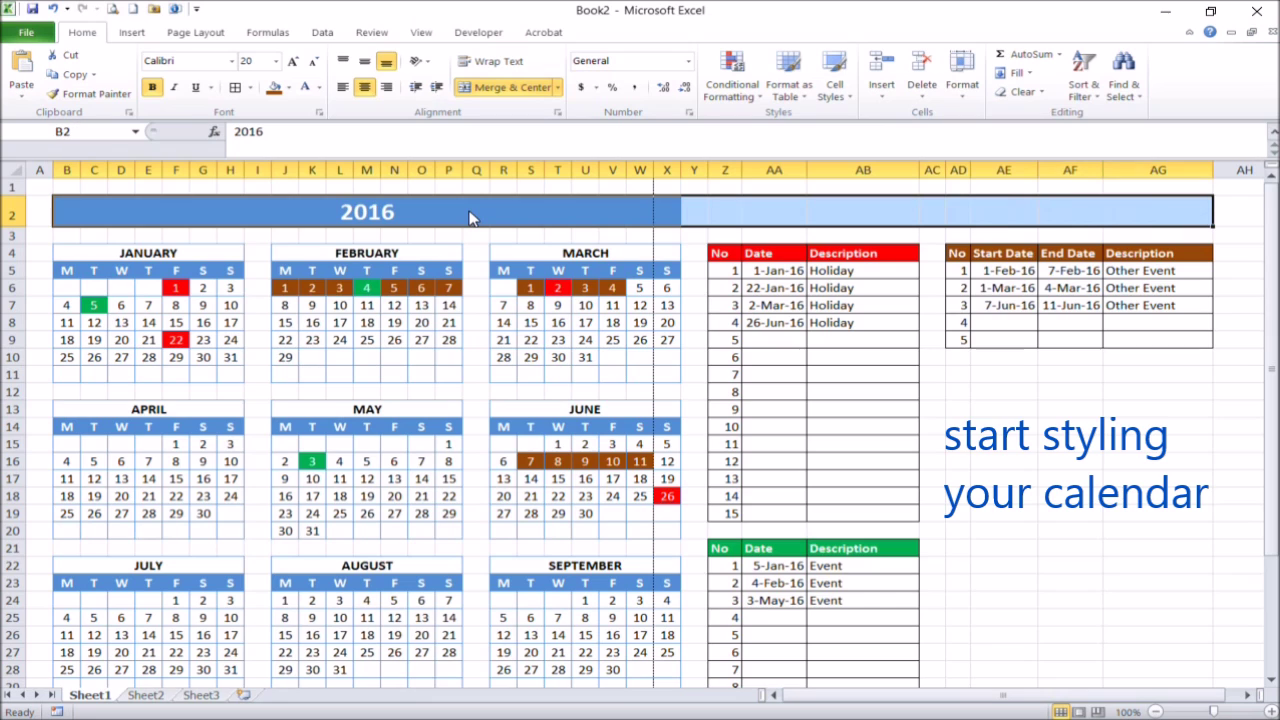
left_click(476, 88)
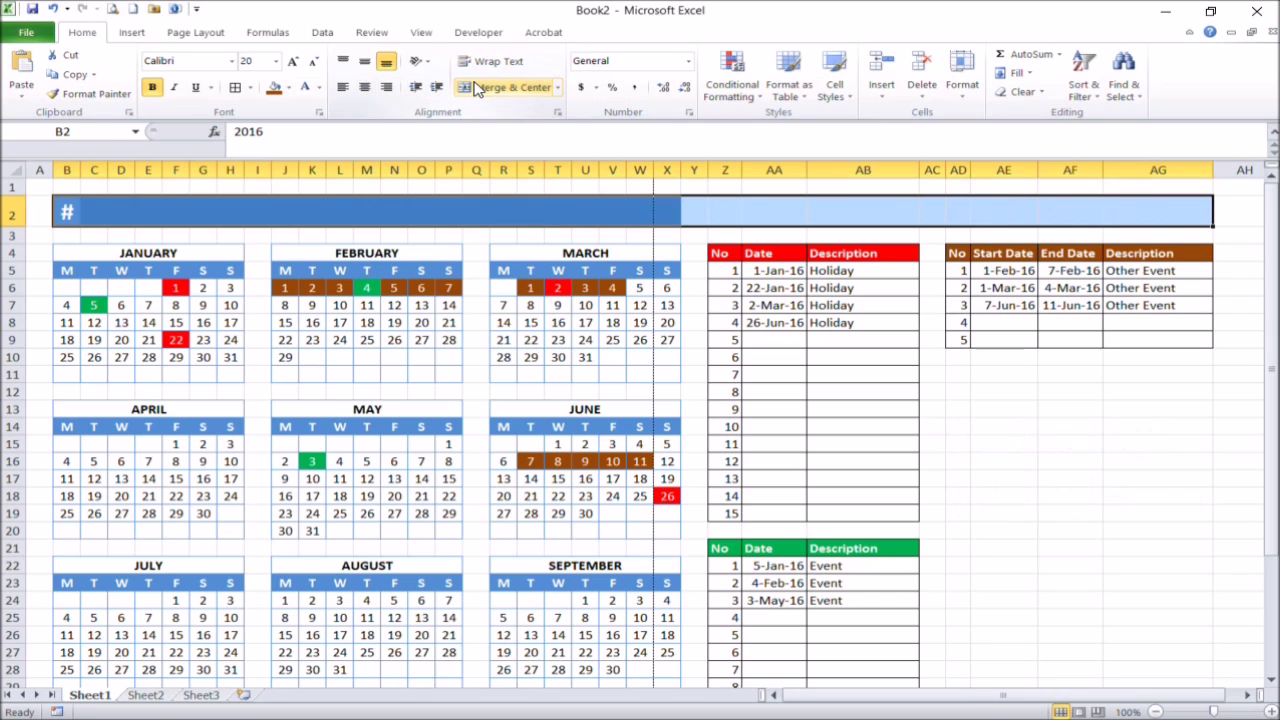
left_click(476, 88)
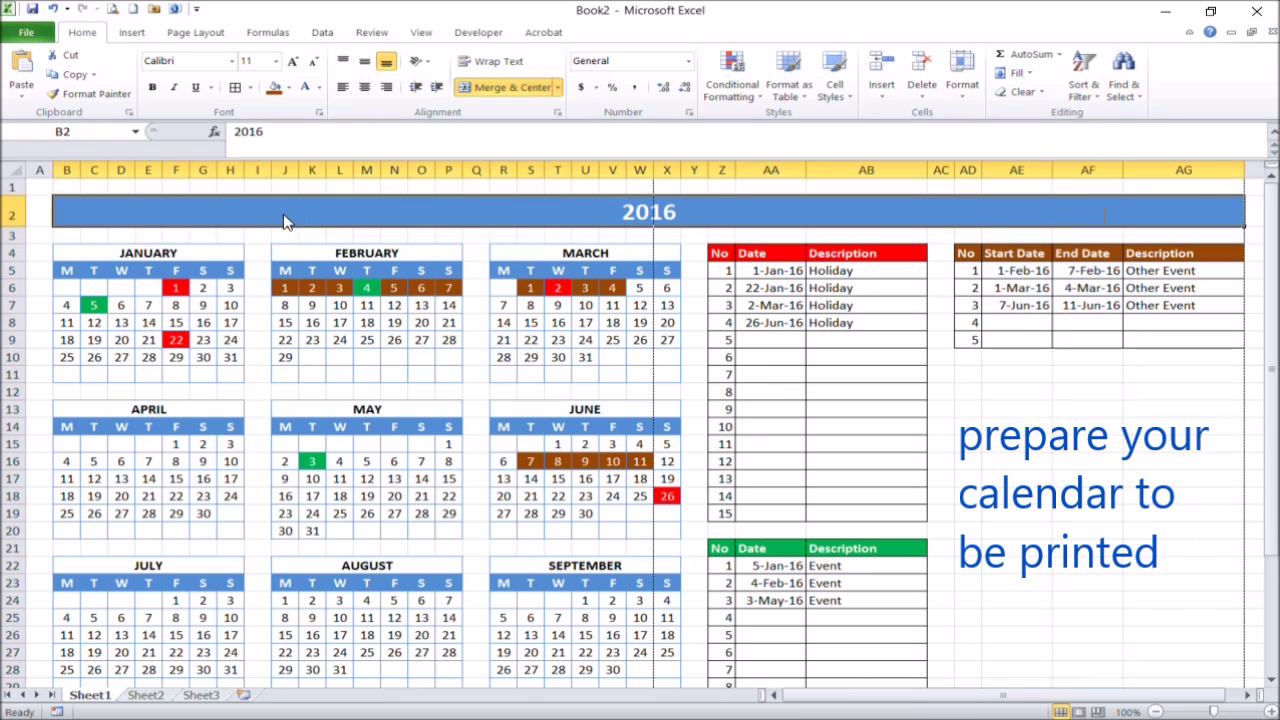
key("shift+Down")
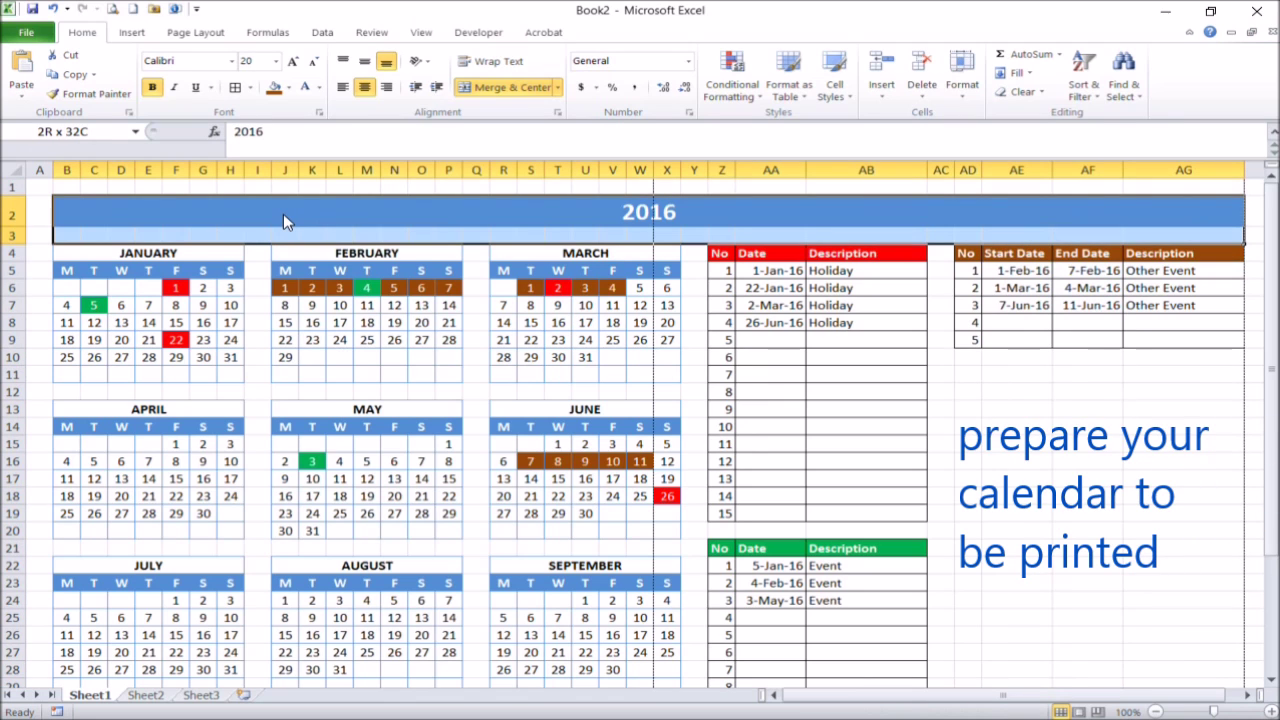
key("ctrl+shift+End")
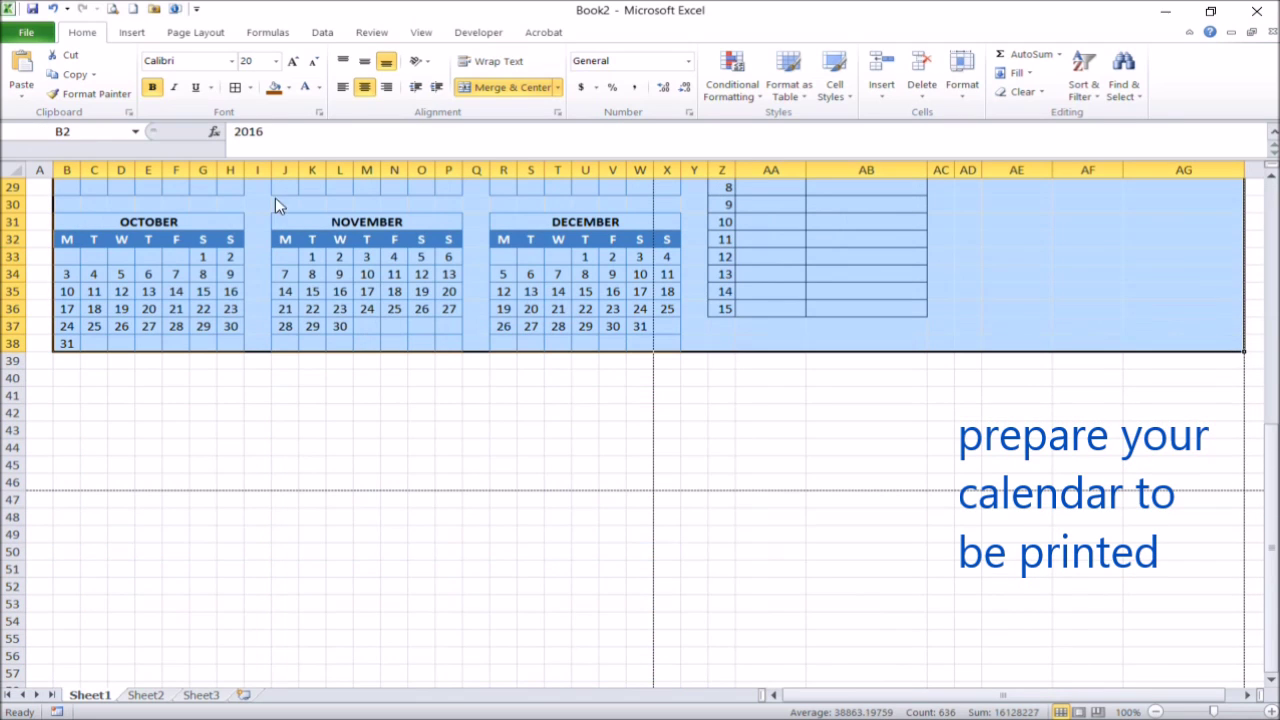
Step: Set the selected calendar range B2:AG38 as the print area
left_click(213, 33)
left_click(270, 84)
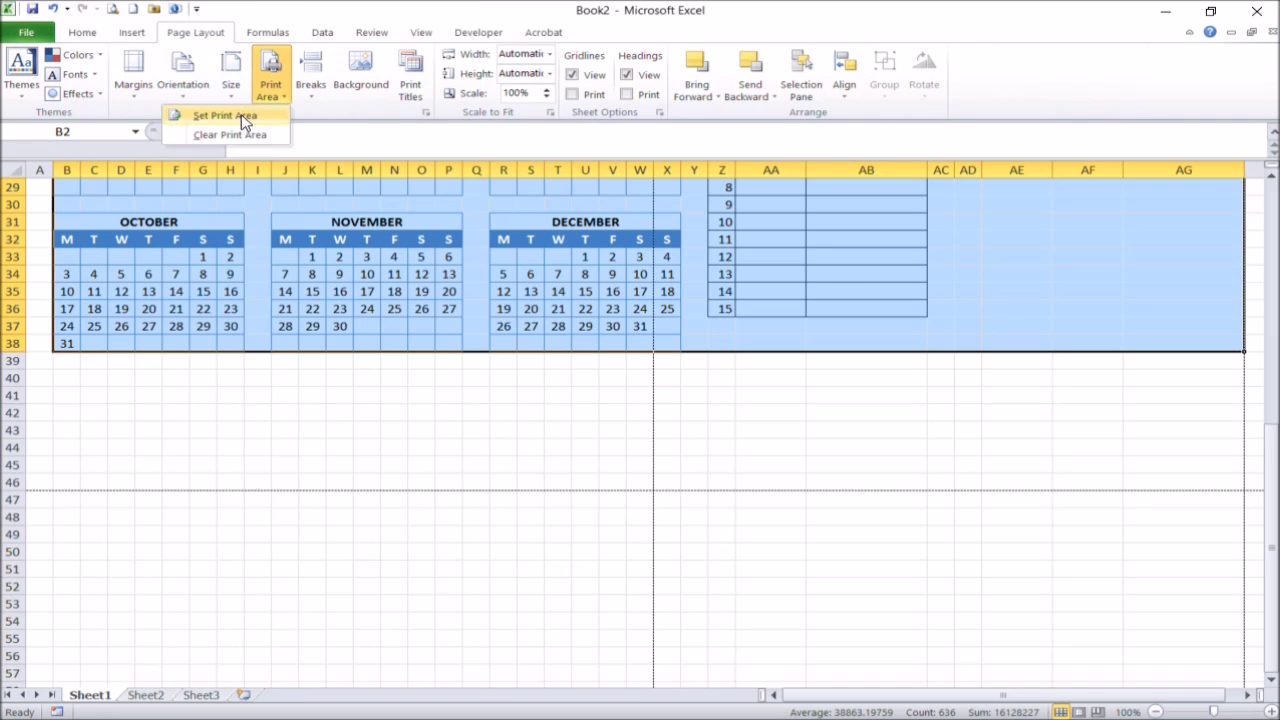
left_click(241, 114)
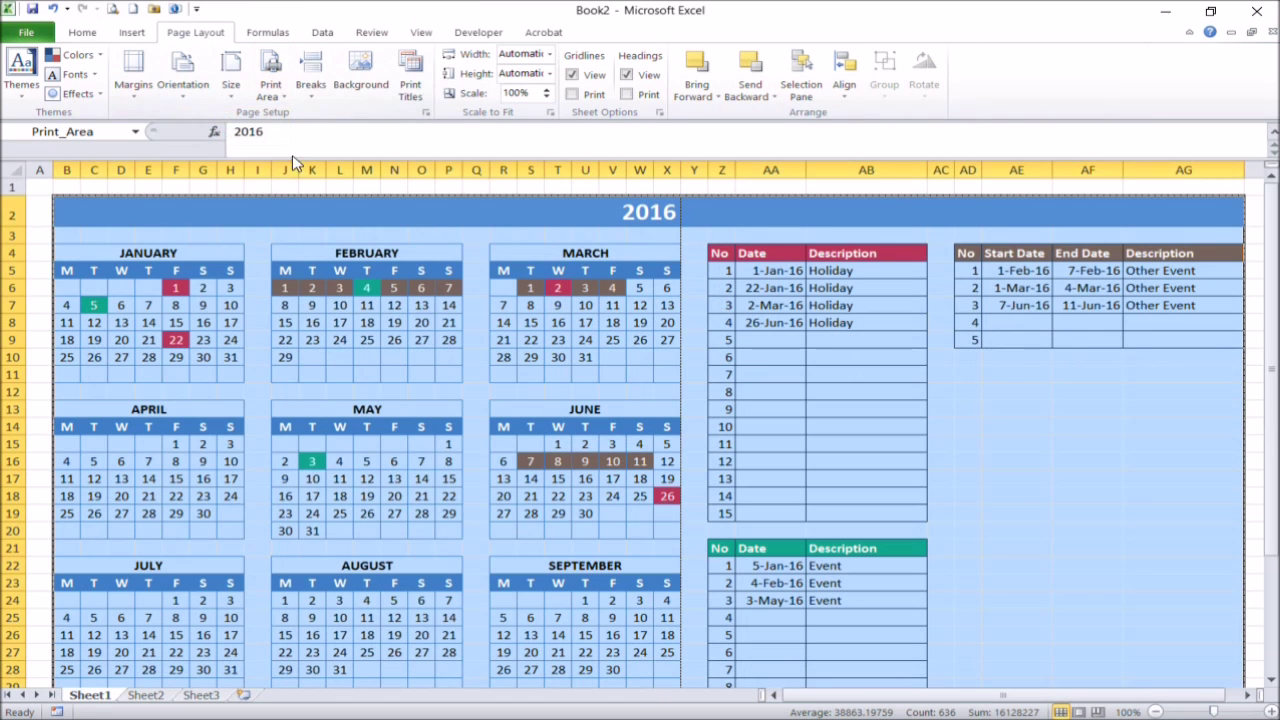
Step: In Print Preview, choose Landscape Orientation and Fit Sheet on One Page
left_click(112, 9)
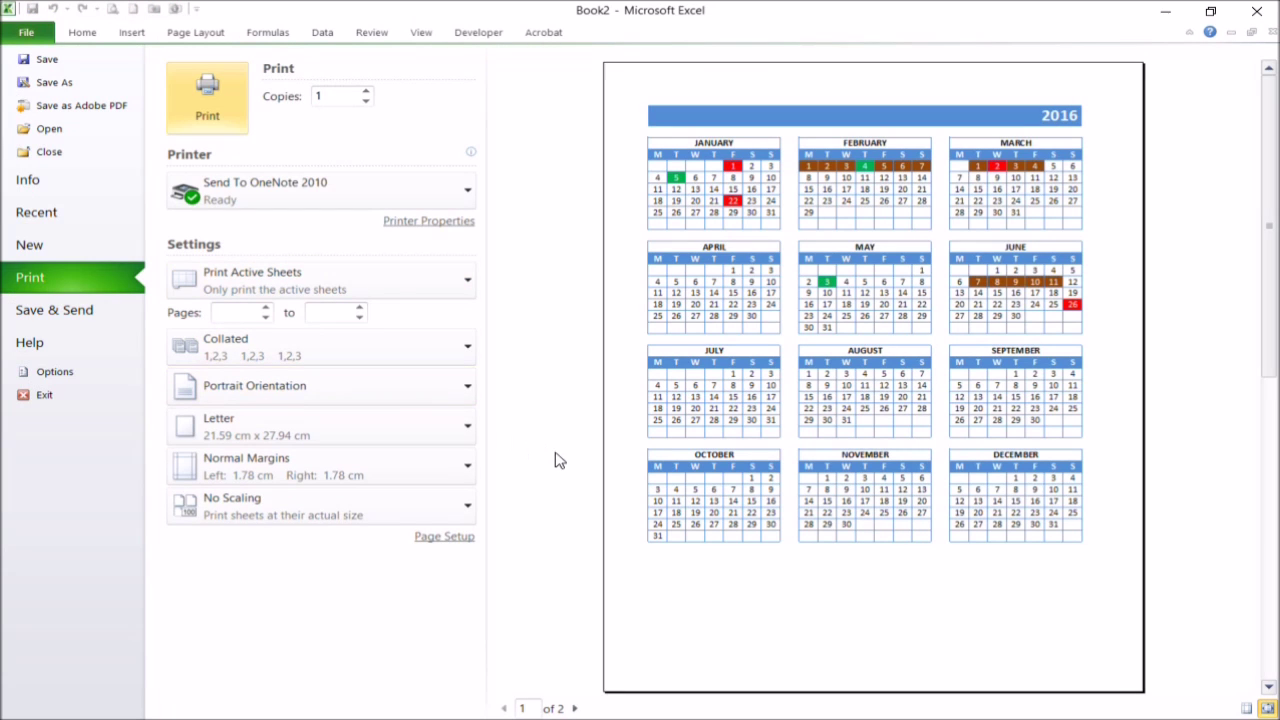
left_click(277, 392)
left_click(261, 456)
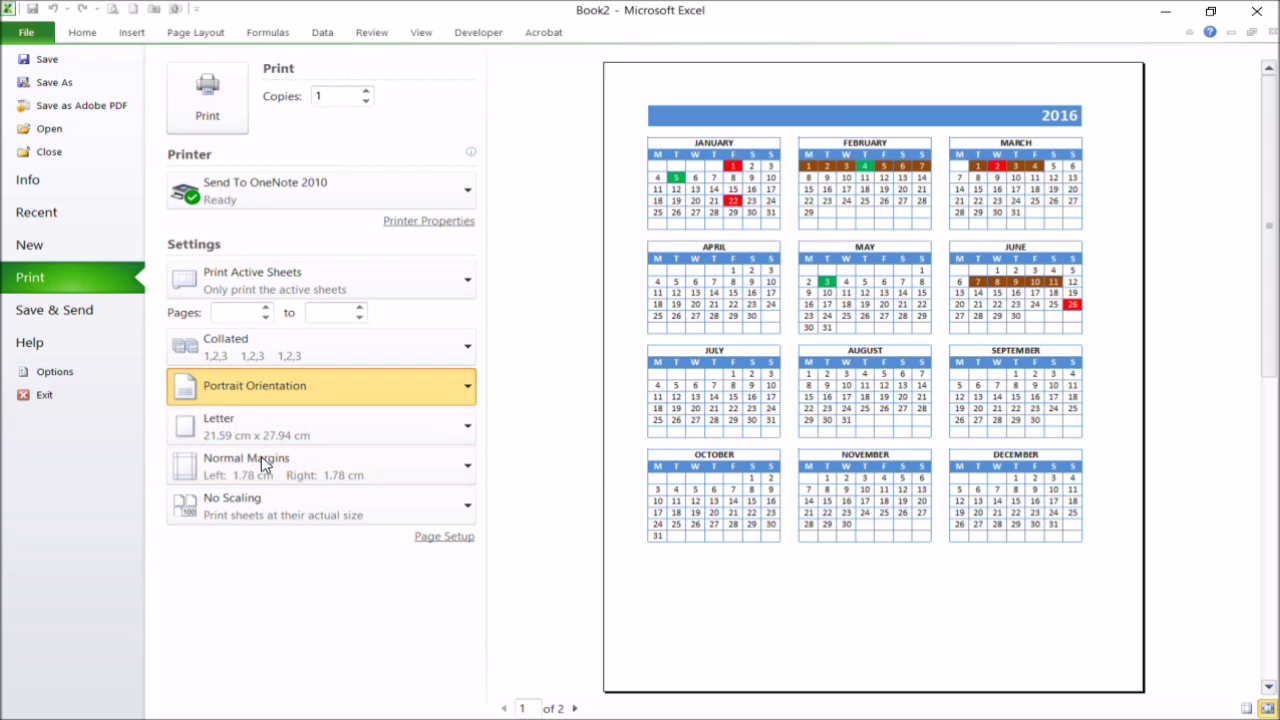
left_click(314, 520)
left_click(296, 587)
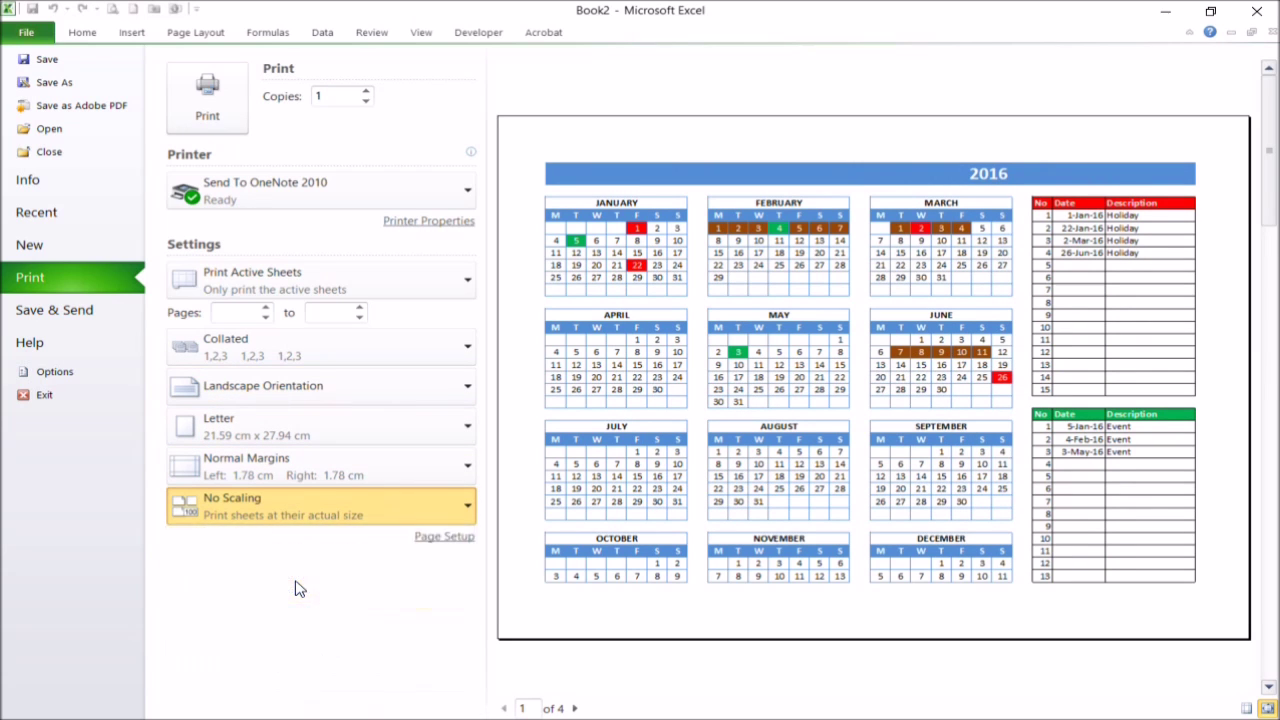
left_click(279, 456)
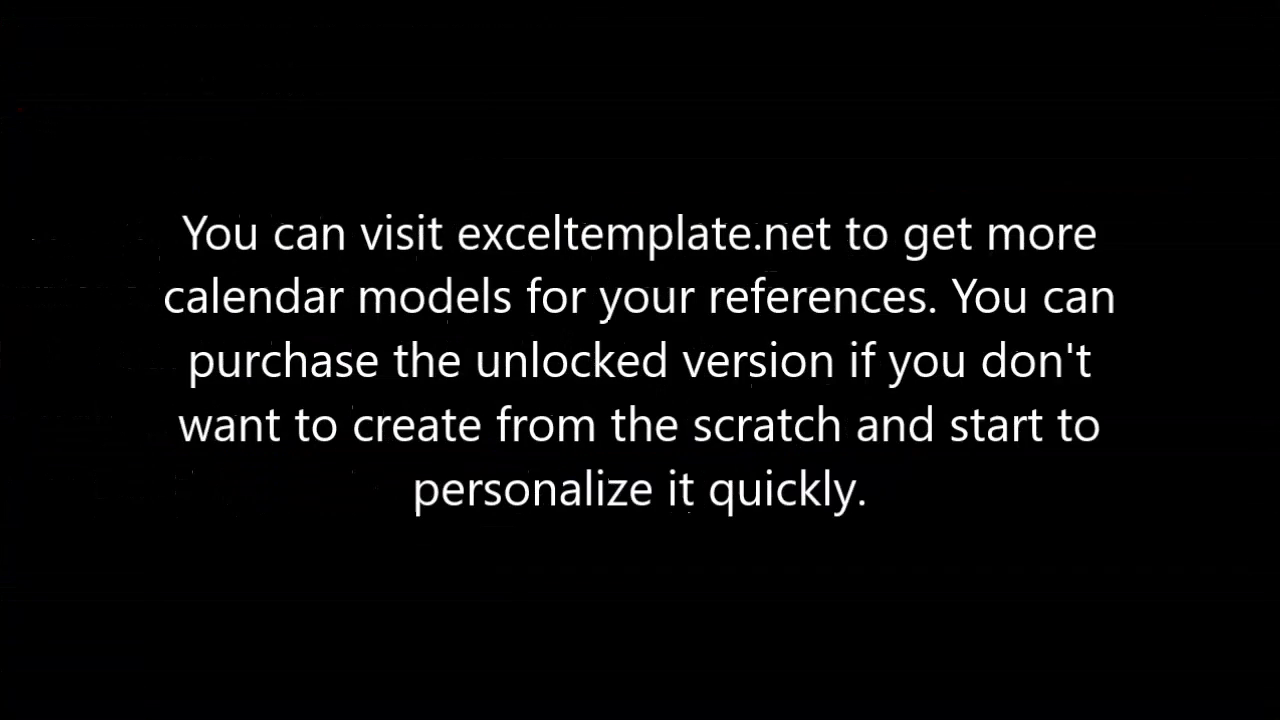